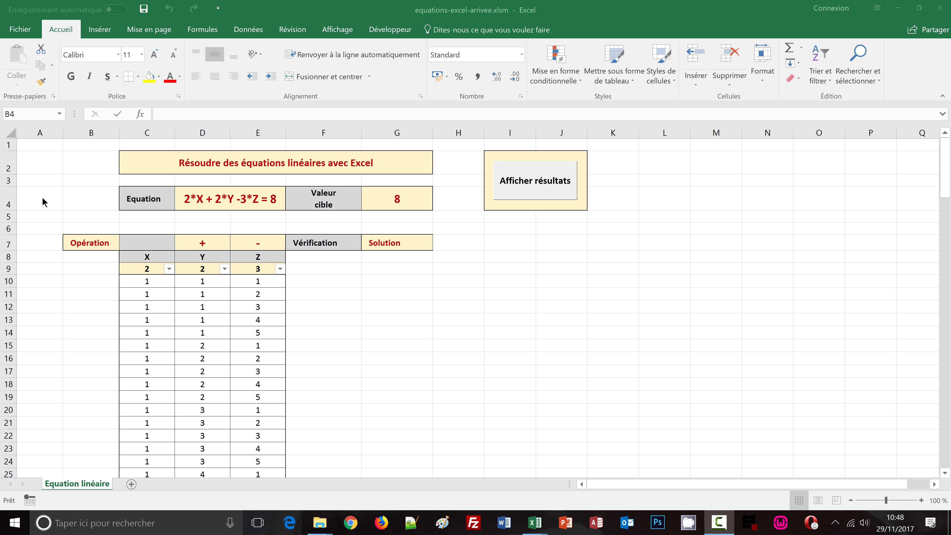
Step: Set E7's Z operator to +, C9's X coefficient to 4 and target G4 to 16
key("alt+Tab")
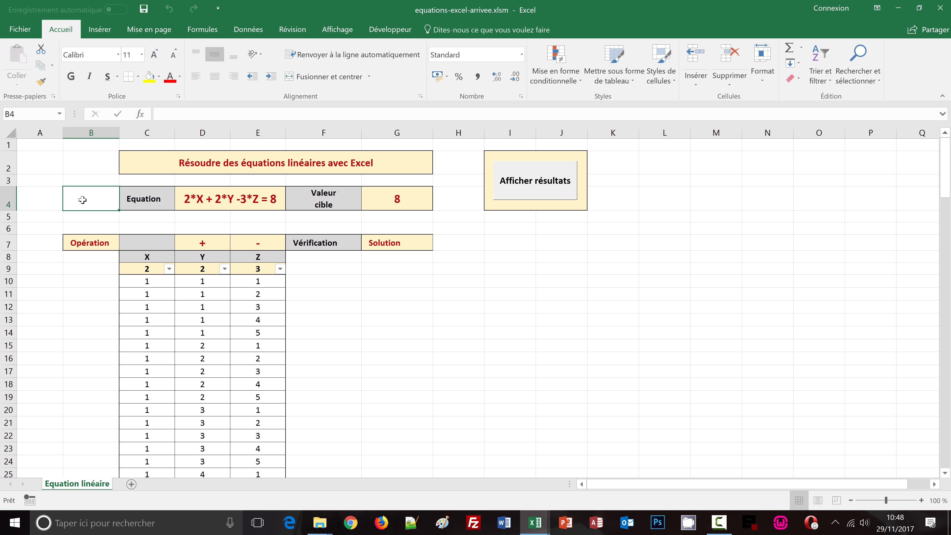
left_click(218, 200)
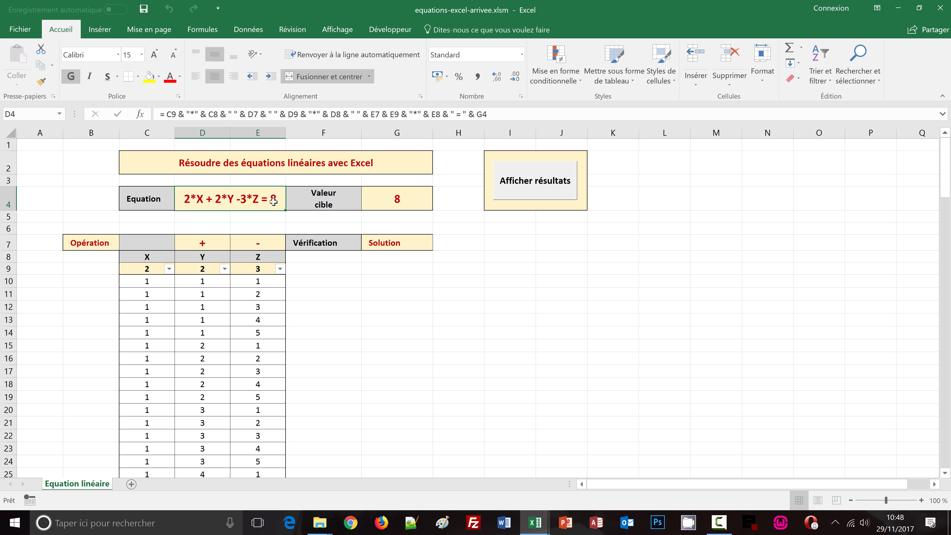
left_click(258, 243)
type("'-")
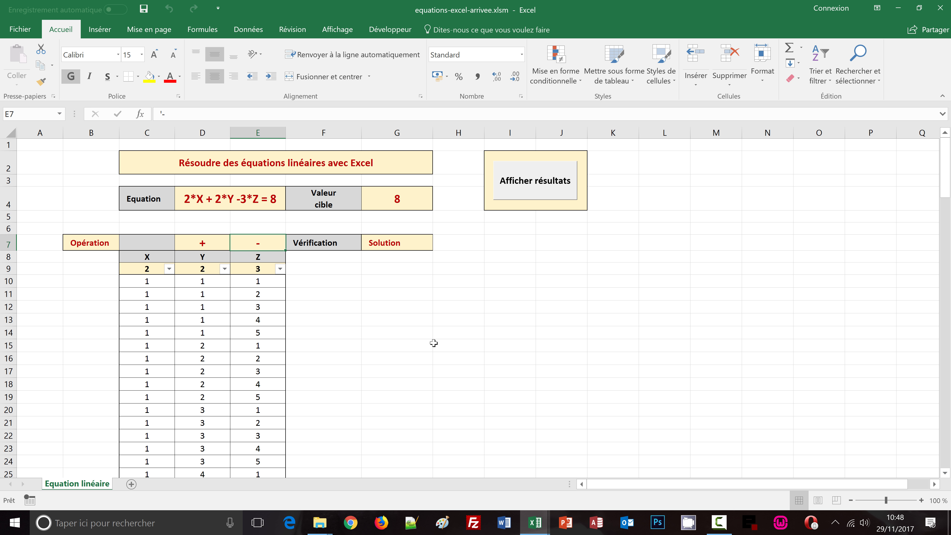
type("+")
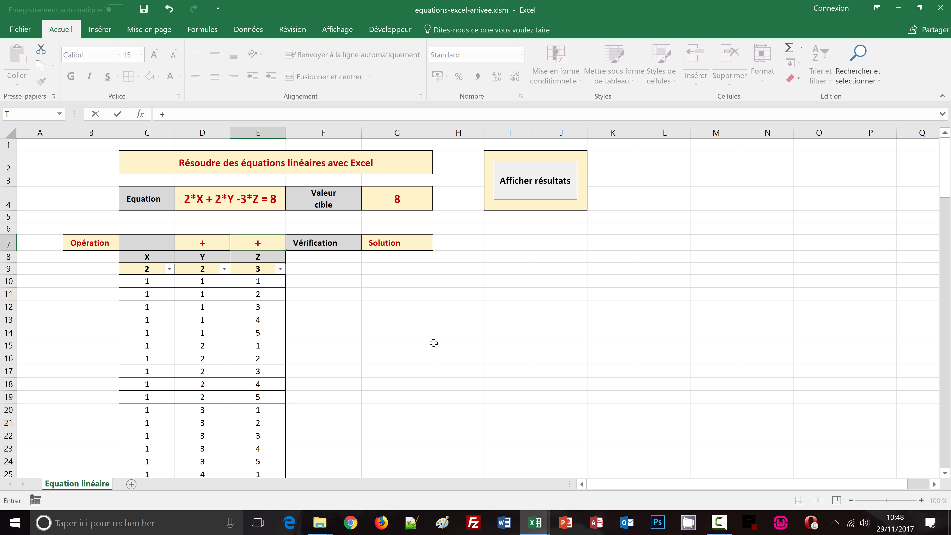
key("Return")
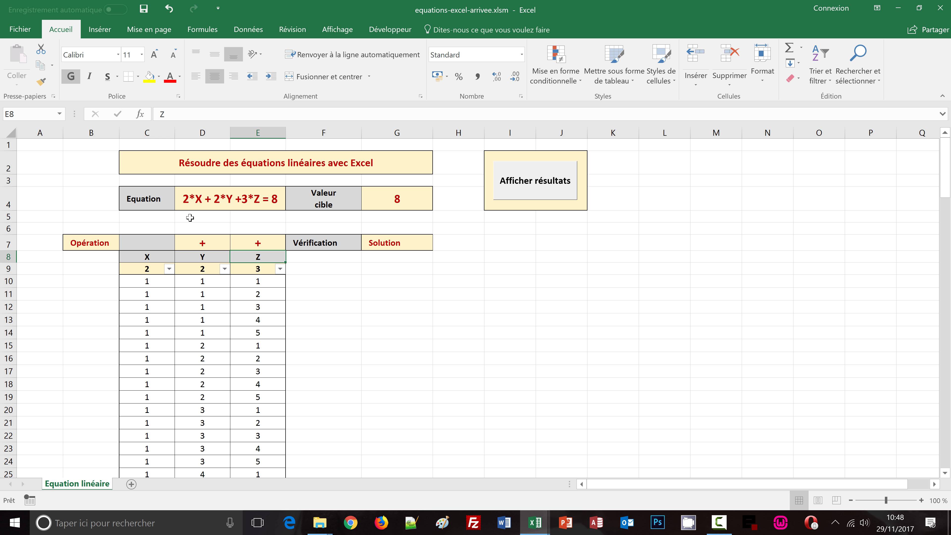
left_click(147, 267)
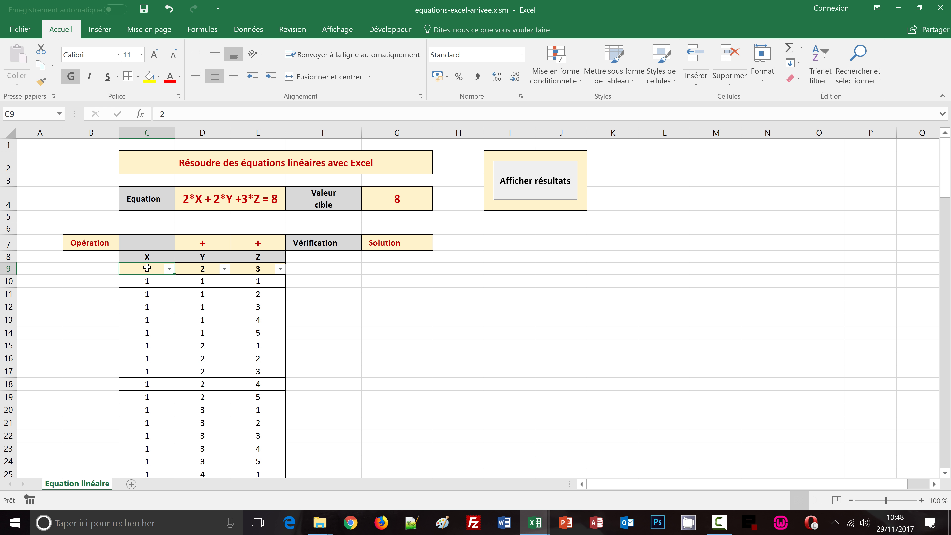
type("4")
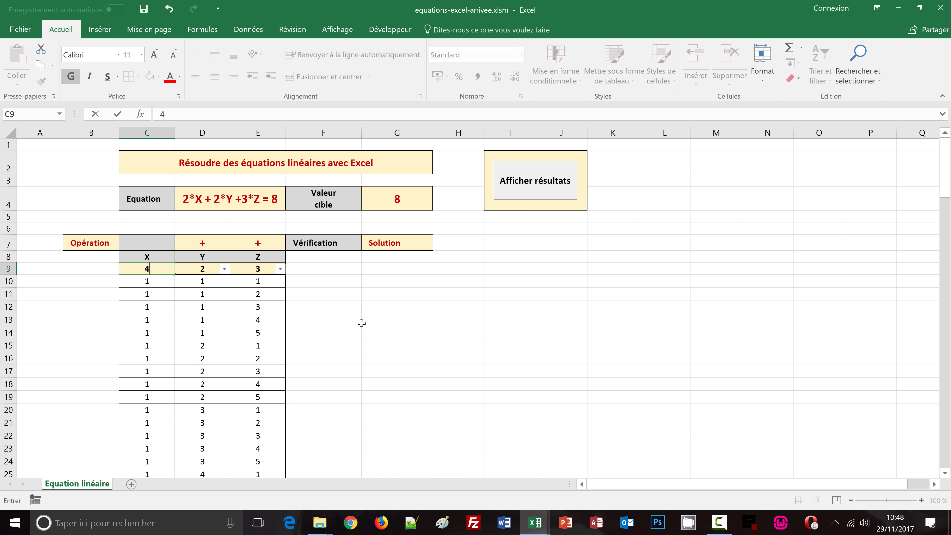
key("Return")
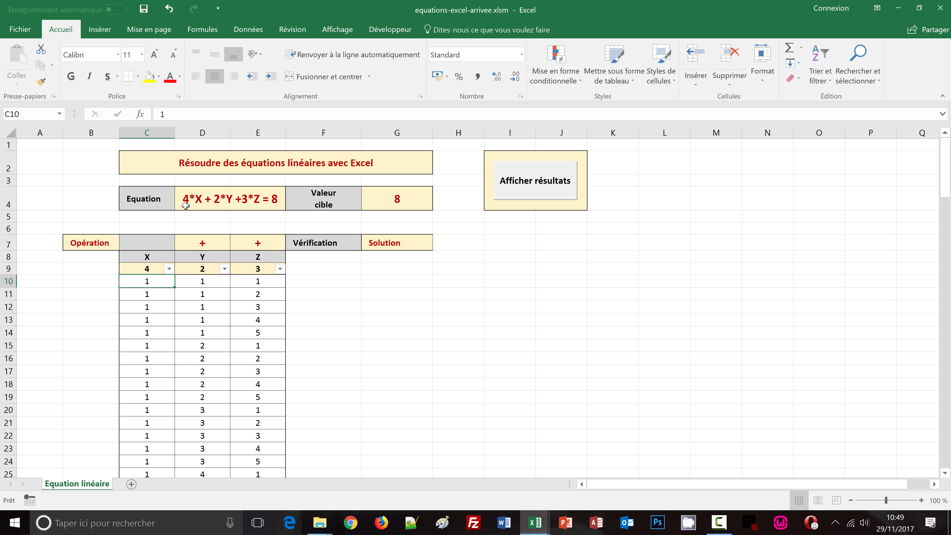
left_click(391, 202)
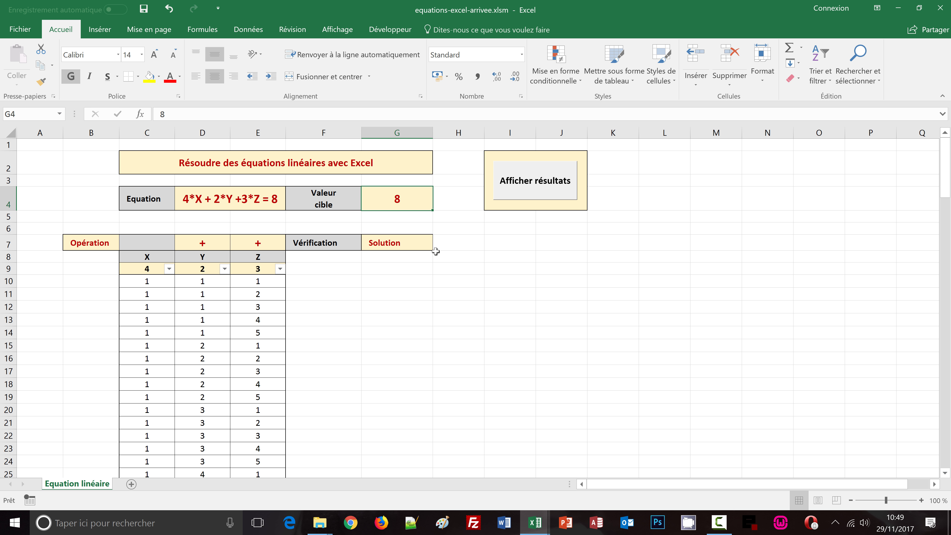
type("1")
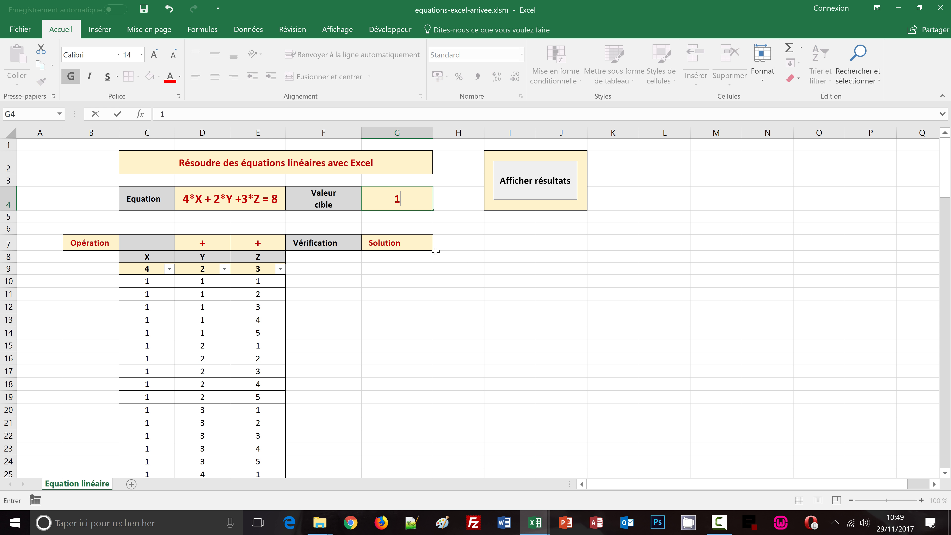
type("6")
key("Return")
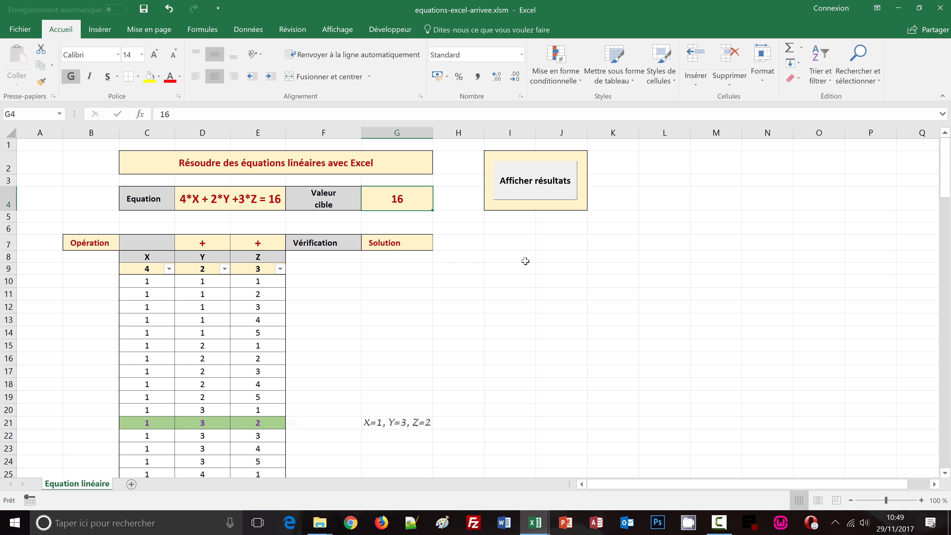
Step: Show only the two solution rows with count 2, then switch to equations-excel.xlsm
left_click(540, 195)
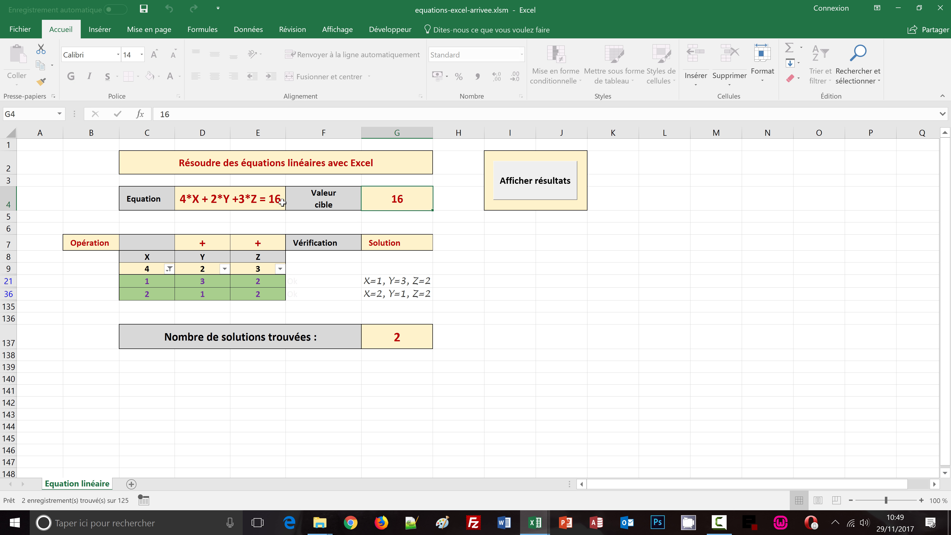
left_click(541, 264)
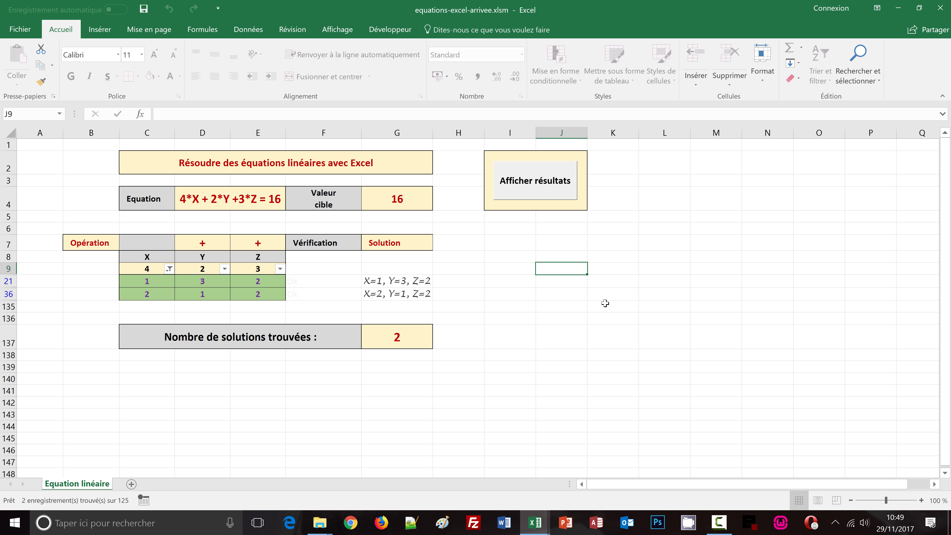
left_click(658, 239)
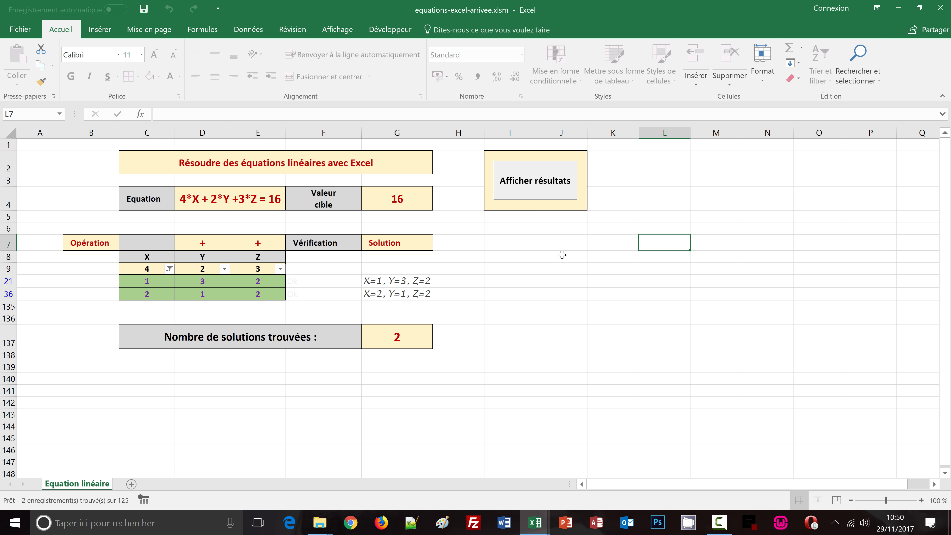
mouse_move(534, 522)
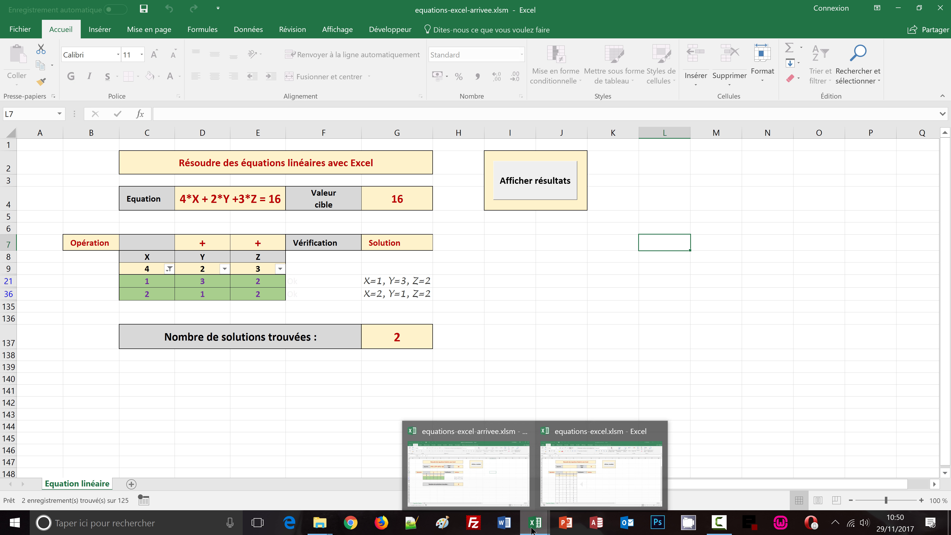
left_click(554, 477)
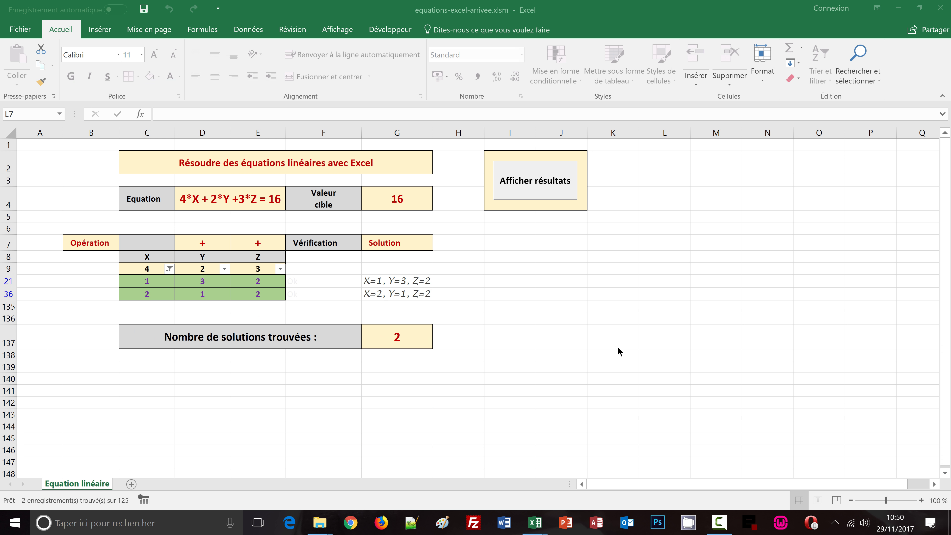
left_click(663, 245)
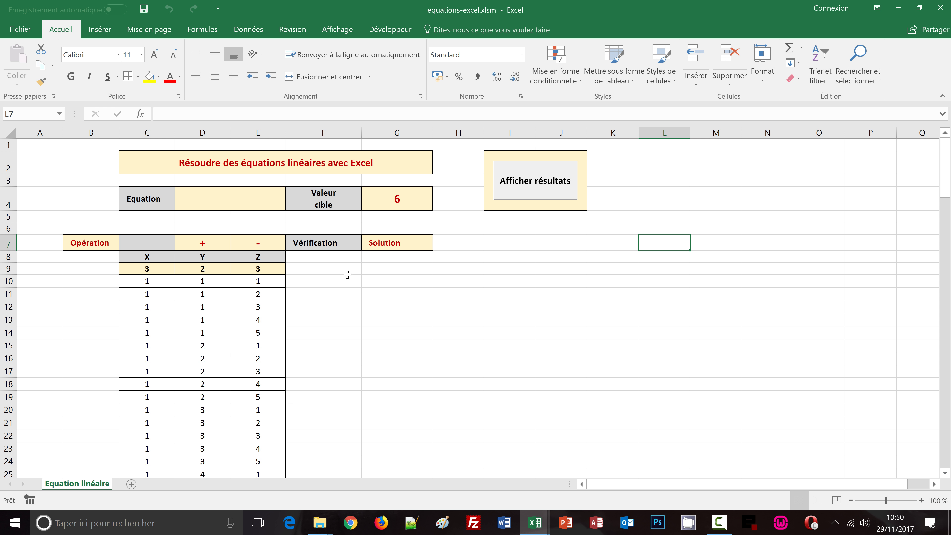
scroll(146, 321, "down", 1)
scroll(146, 321, "down", 1)
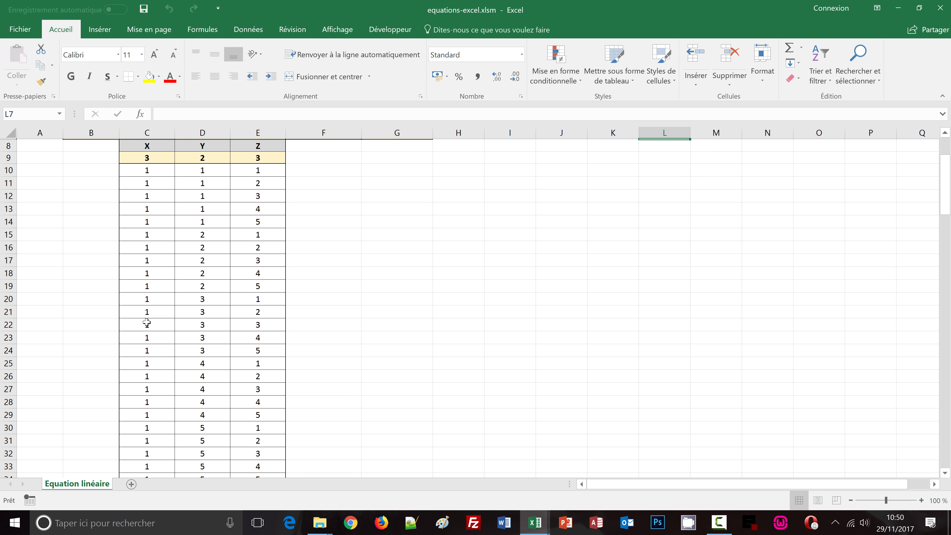
scroll(146, 322, "down", 2)
scroll(147, 323, "down", 1)
scroll(147, 322, "down", 1)
scroll(146, 323, "down", 1)
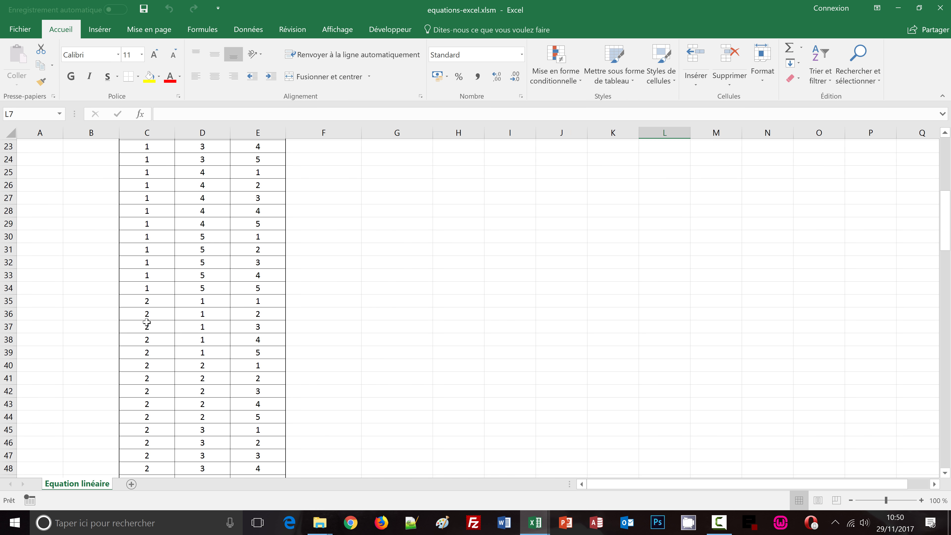
scroll(147, 323, "down", 1)
scroll(147, 323, "down", 1)
scroll(148, 323, "down", 2)
scroll(148, 324, "down", 1)
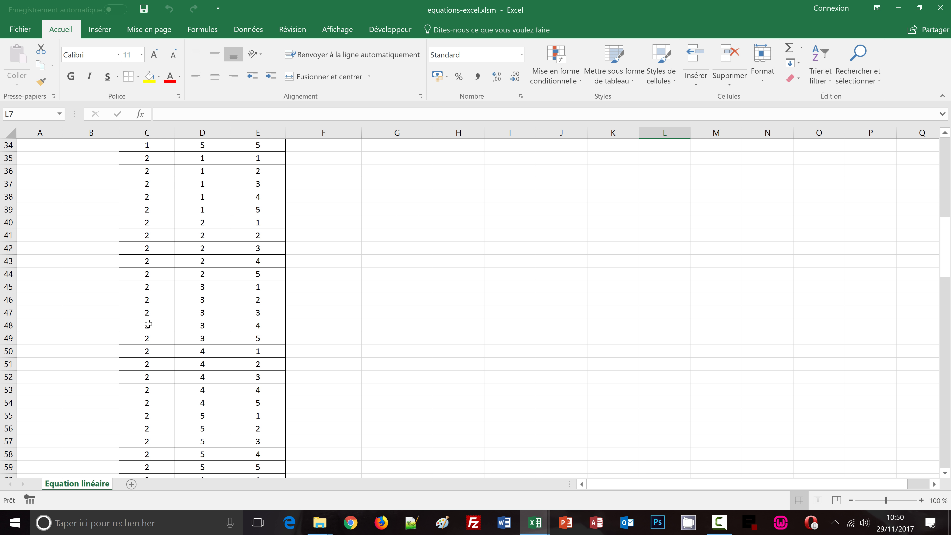
scroll(149, 324, "down", 1)
scroll(149, 324, "down", 2)
scroll(149, 324, "down", 2)
scroll(149, 324, "down", 2)
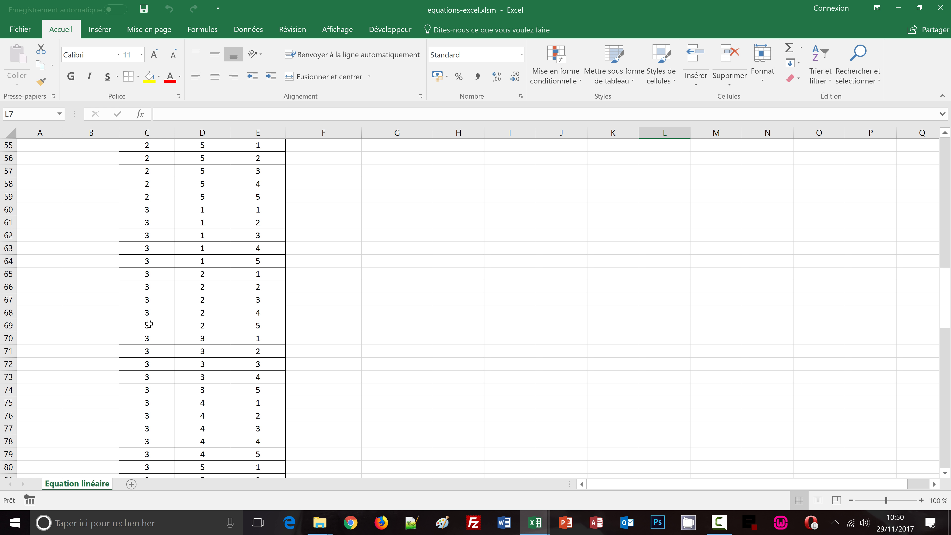
scroll(149, 324, "down", 1)
scroll(149, 324, "down", 3)
scroll(149, 324, "down", 1)
scroll(149, 324, "down", 2)
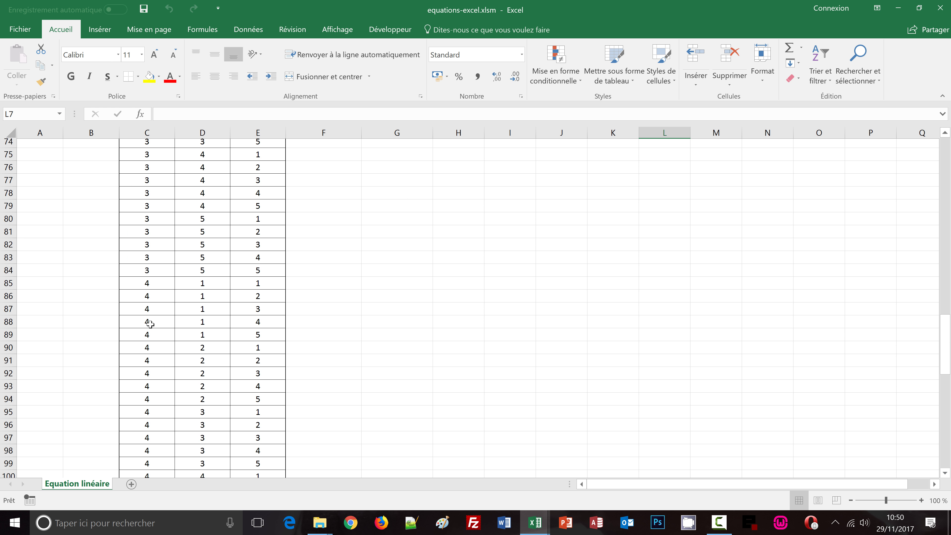
scroll(150, 324, "down", 1)
scroll(150, 324, "down", 1)
scroll(150, 325, "down", 1)
scroll(150, 325, "down", 2)
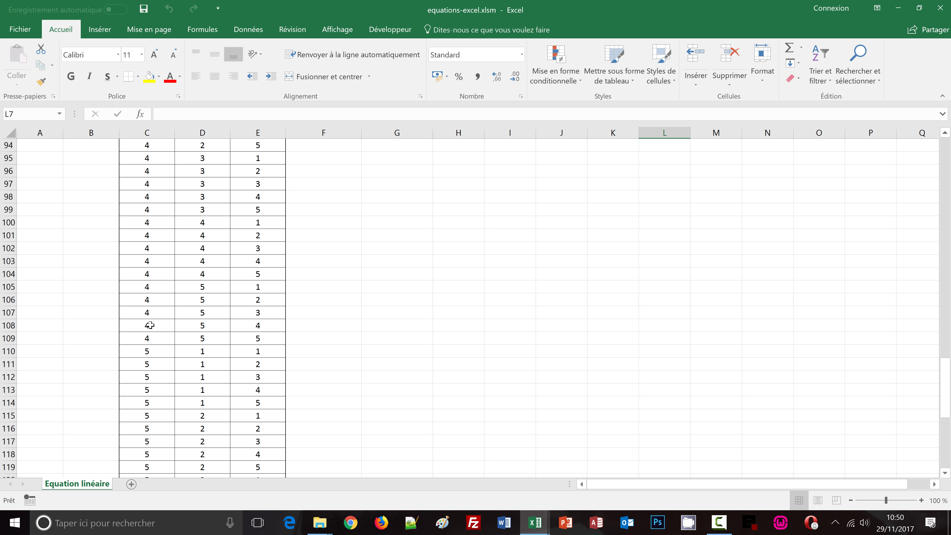
scroll(150, 325, "down", 1)
scroll(150, 327, "down", 3)
scroll(150, 325, "down", 1)
scroll(149, 325, "down", 2)
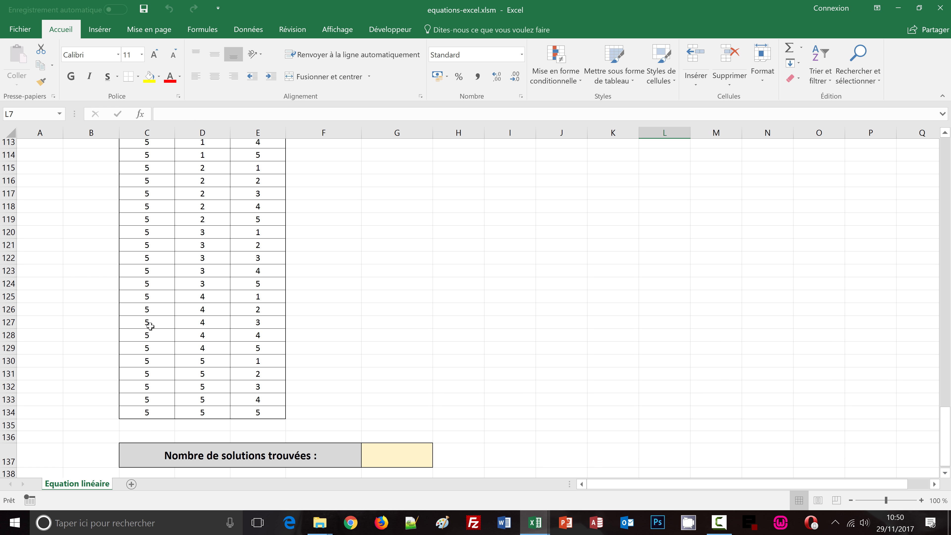
scroll(150, 325, "down", 1)
left_click(664, 340)
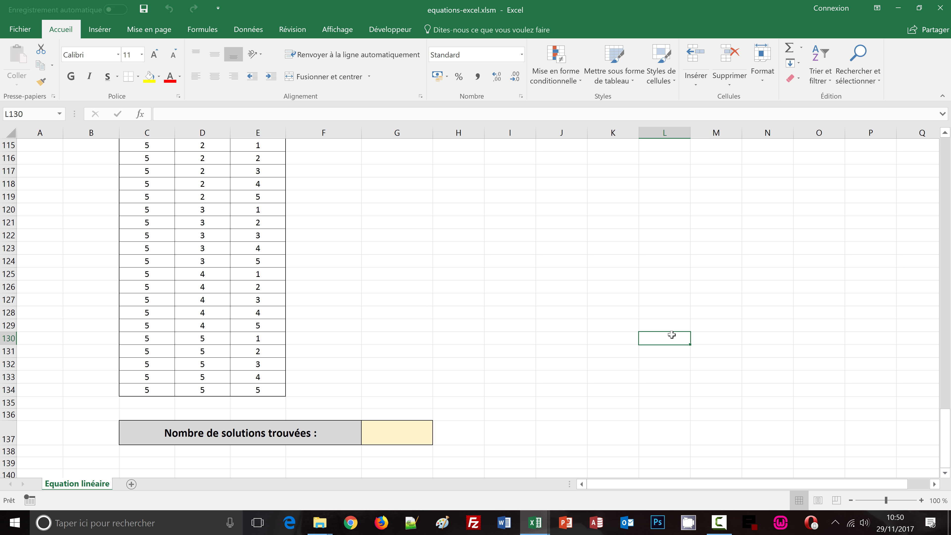
key("ctrl+Home")
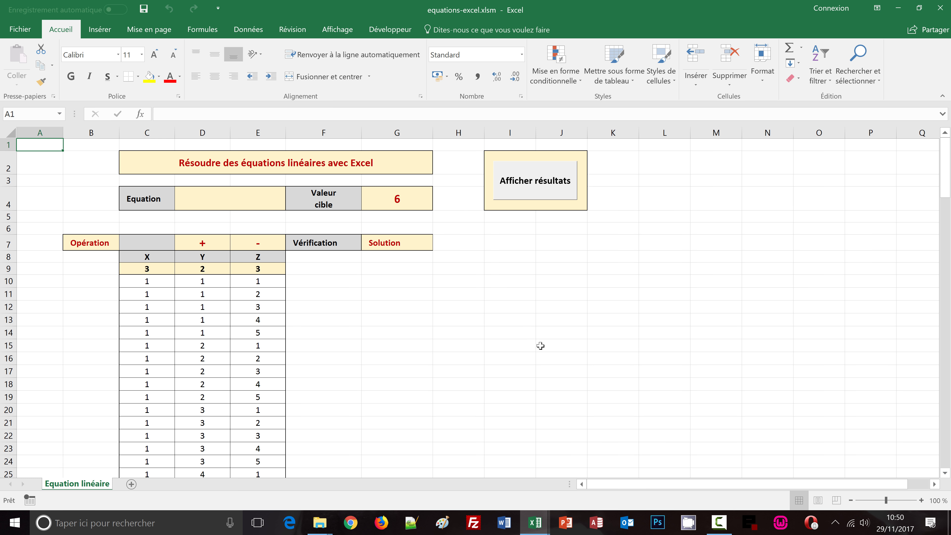
left_click(547, 285)
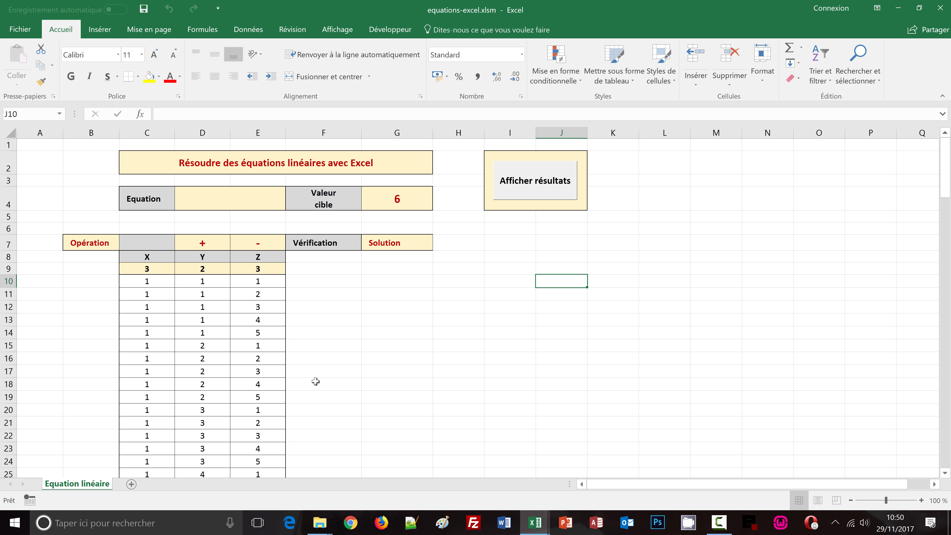
left_click(318, 282)
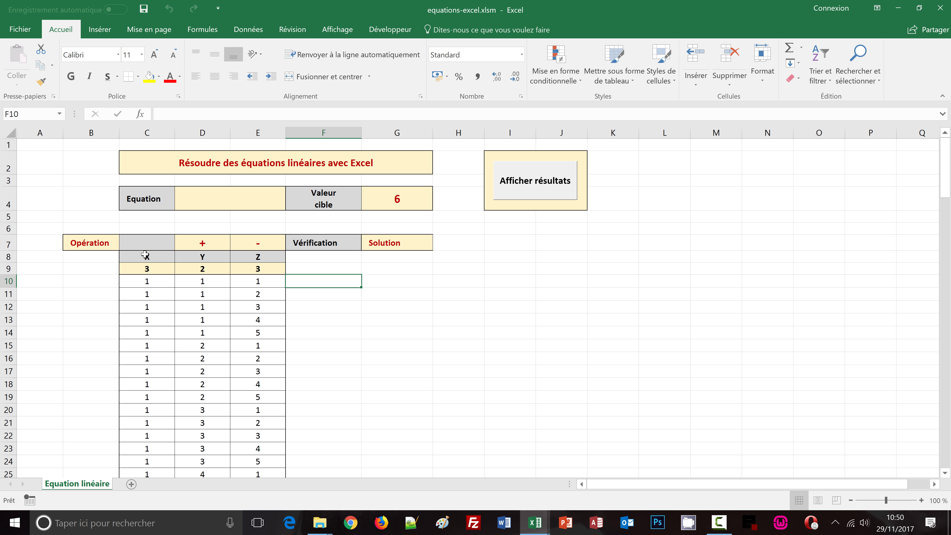
left_click(153, 285)
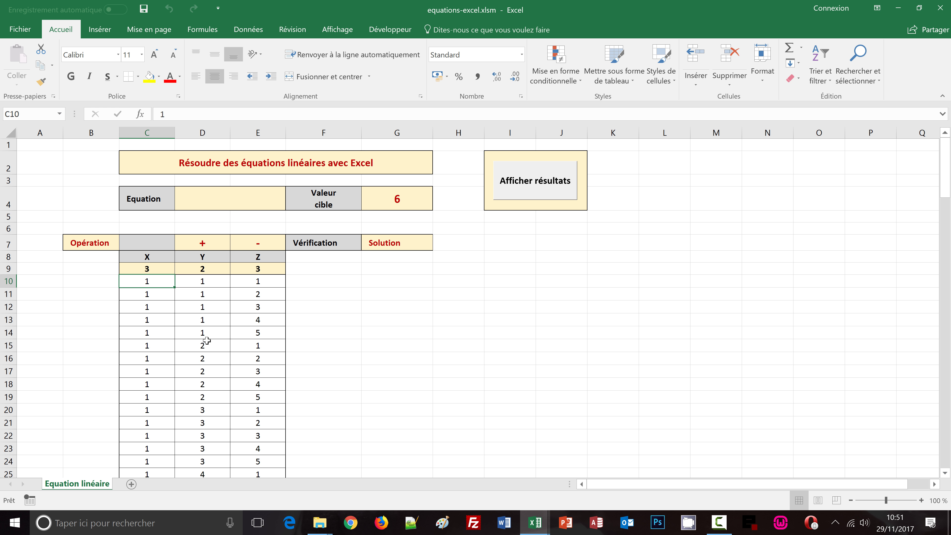
left_click(207, 281)
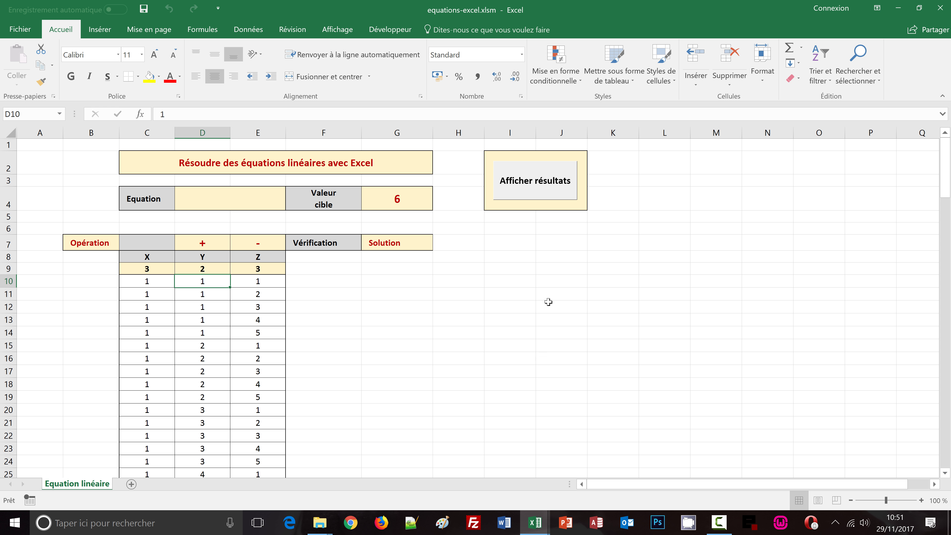
left_click(675, 272)
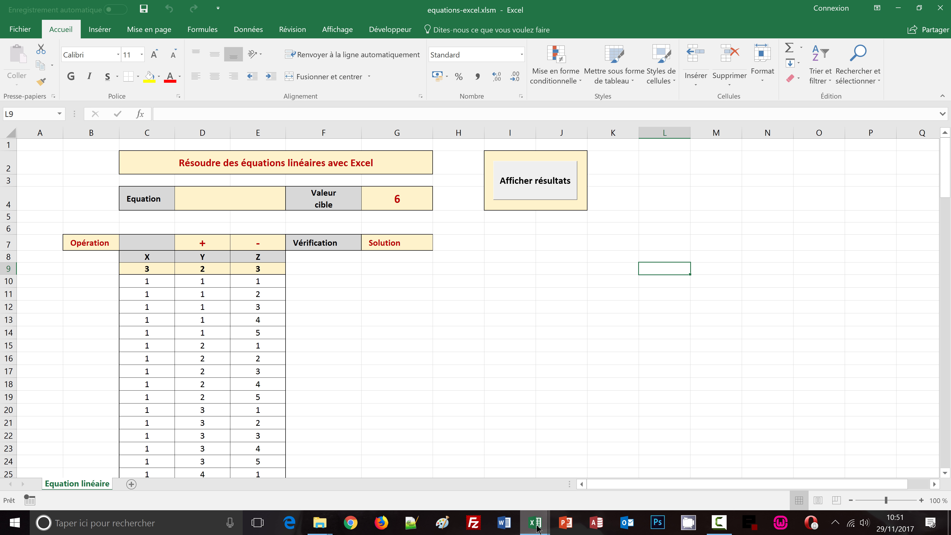
left_click(499, 488)
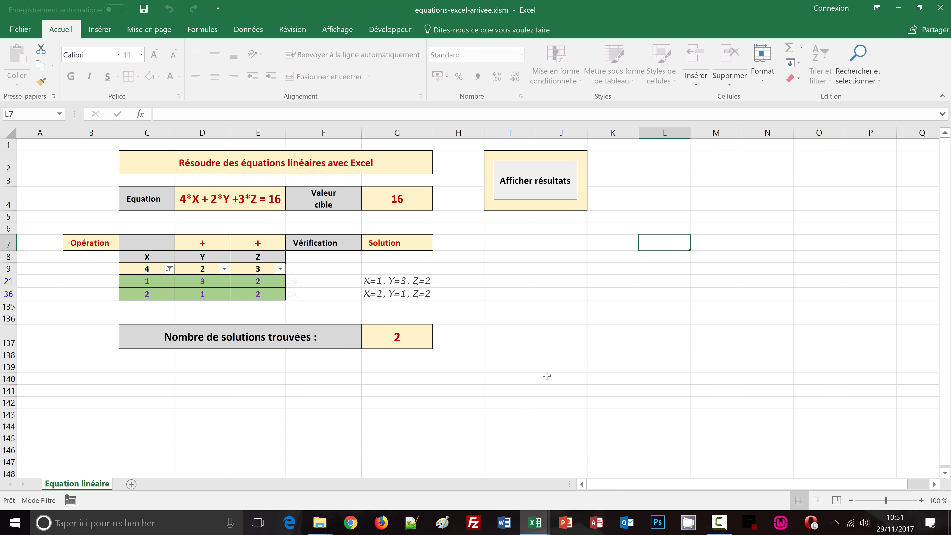
left_click(194, 201)
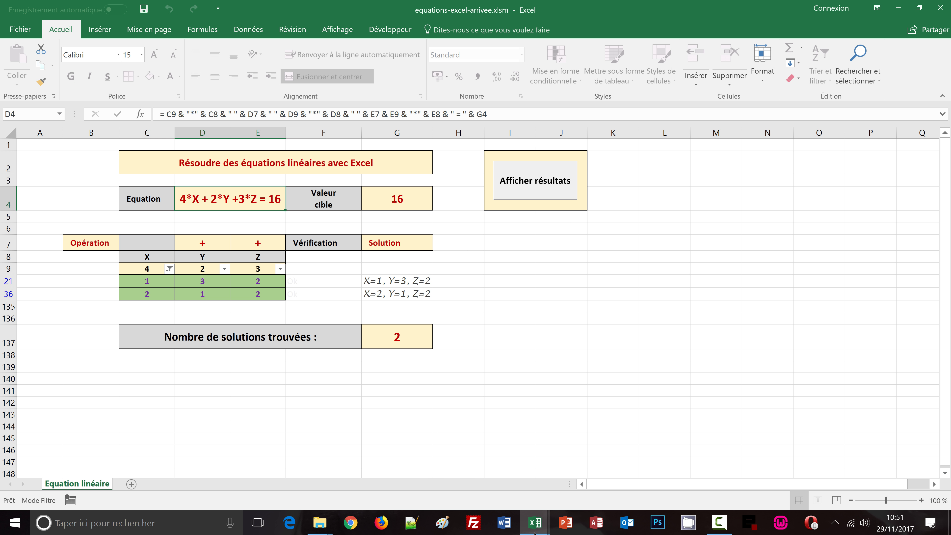
mouse_move(534, 522)
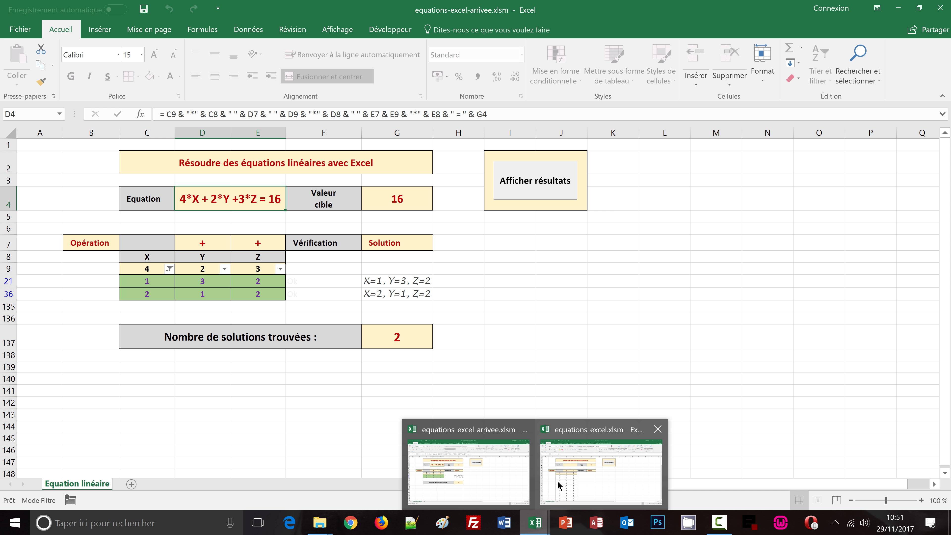
left_click(559, 472)
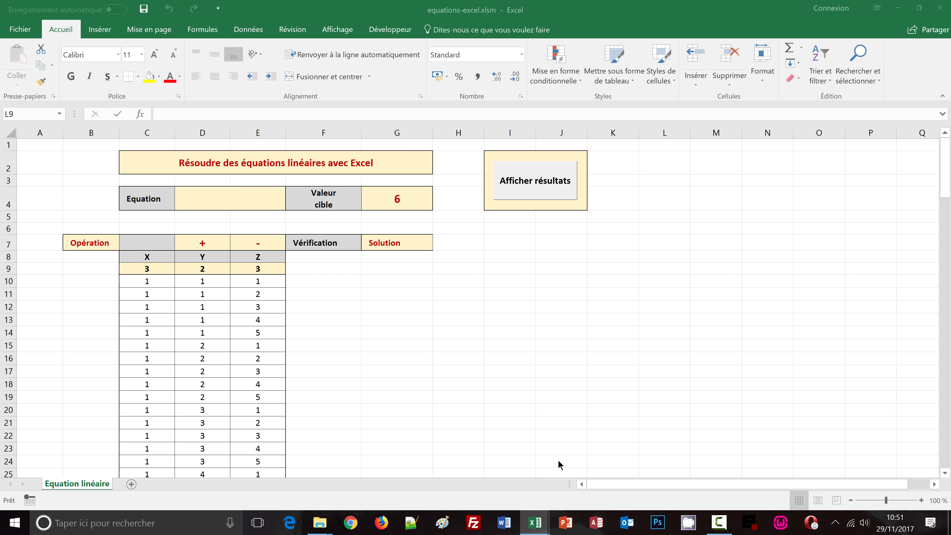
Step: Start D4's concatenation formula with X coefficient C9, label C8 and operator D7
left_click(203, 198)
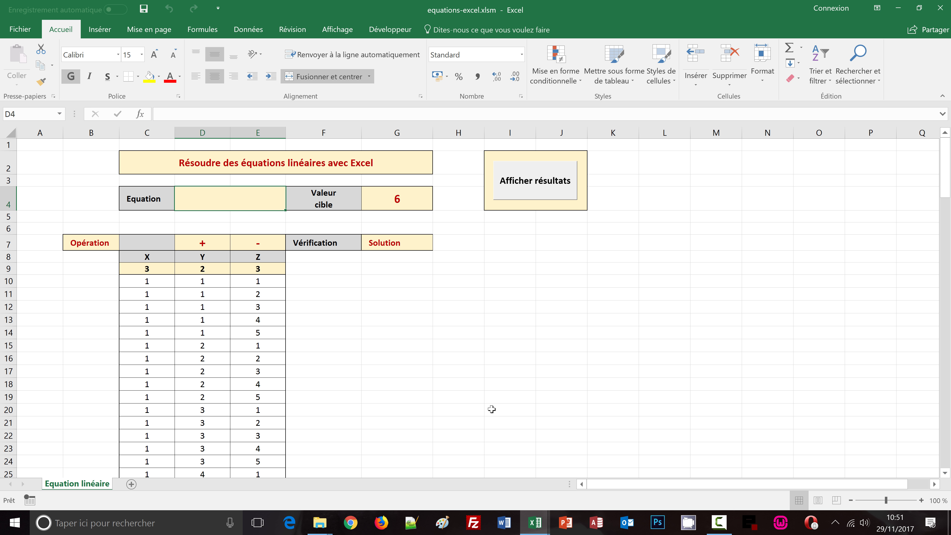
type("=")
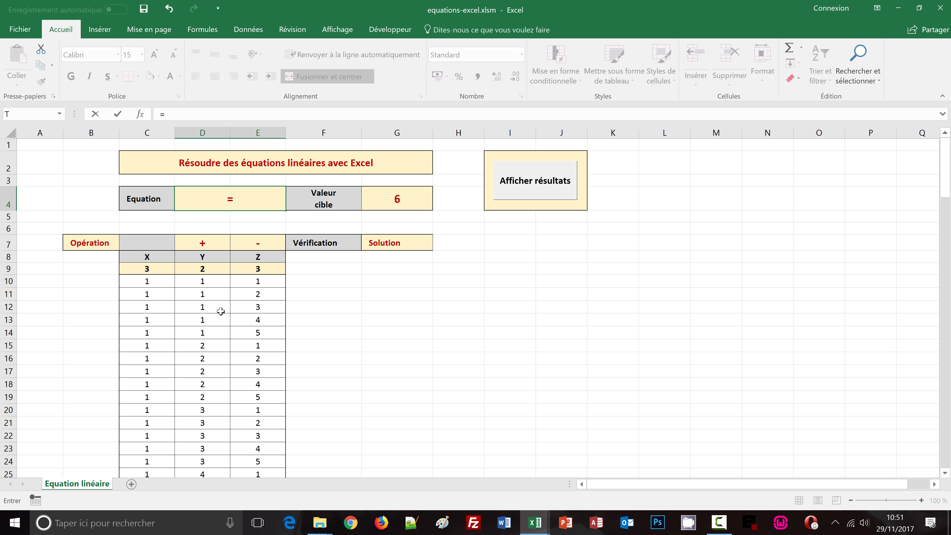
left_click(140, 268)
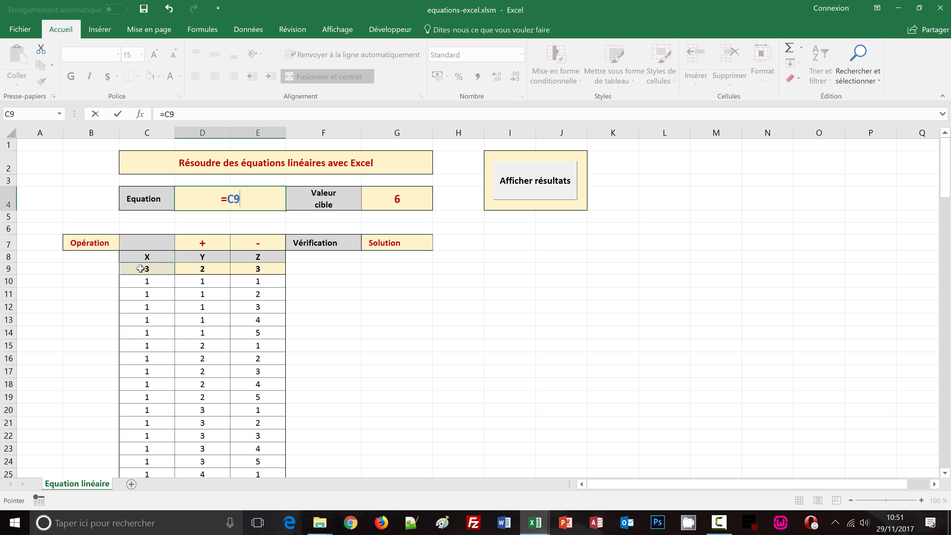
type("&")
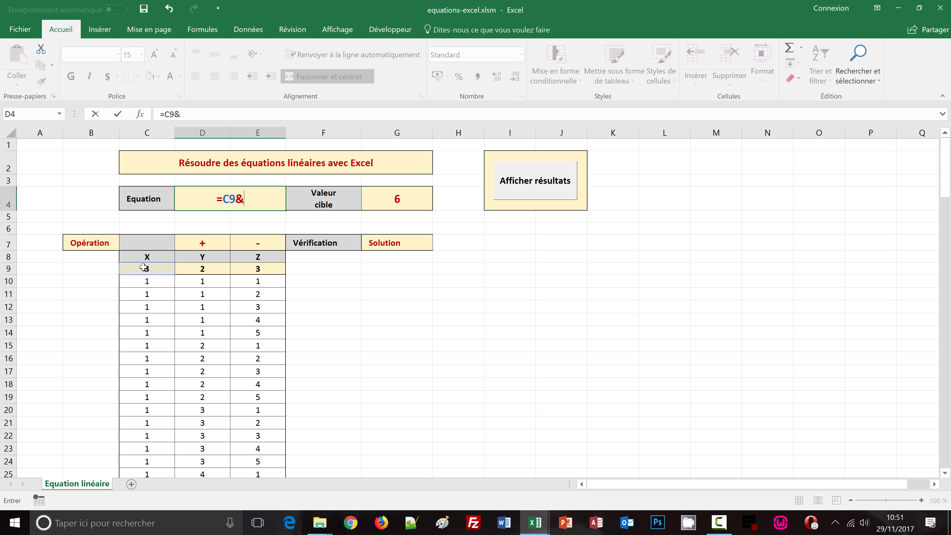
left_click(140, 257)
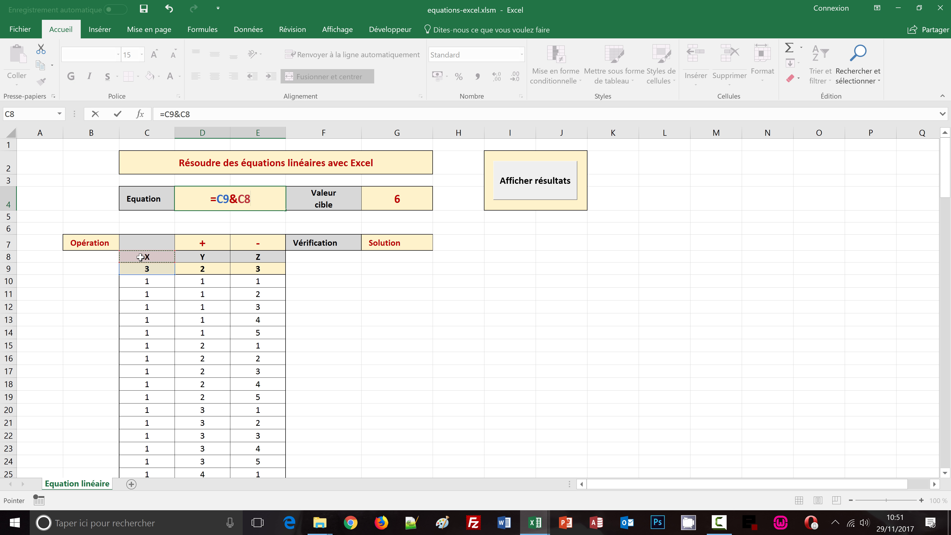
type("& \" ")
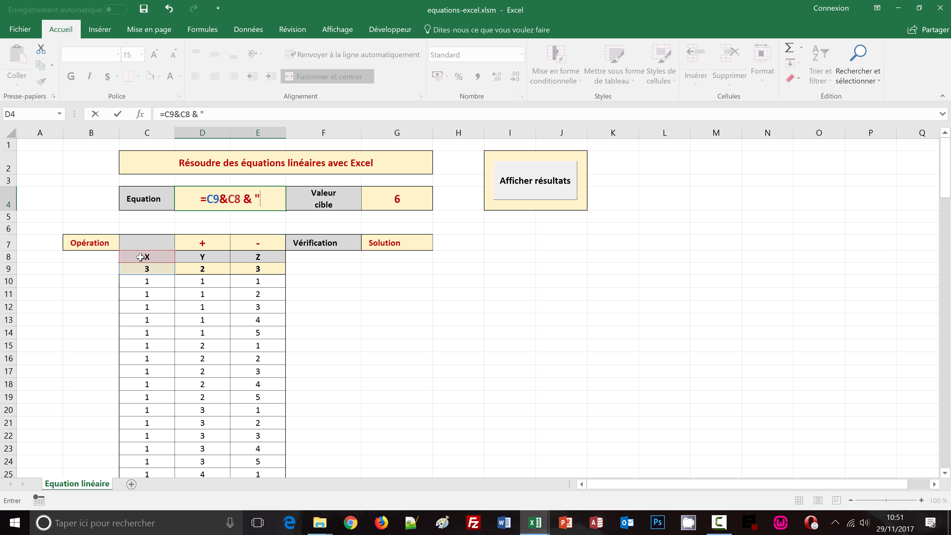
type("\" &")
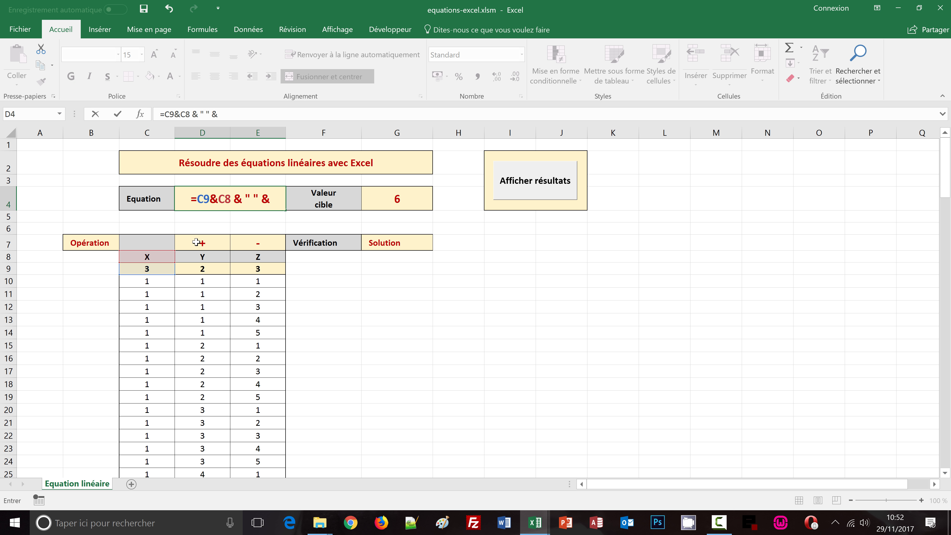
left_click(196, 243)
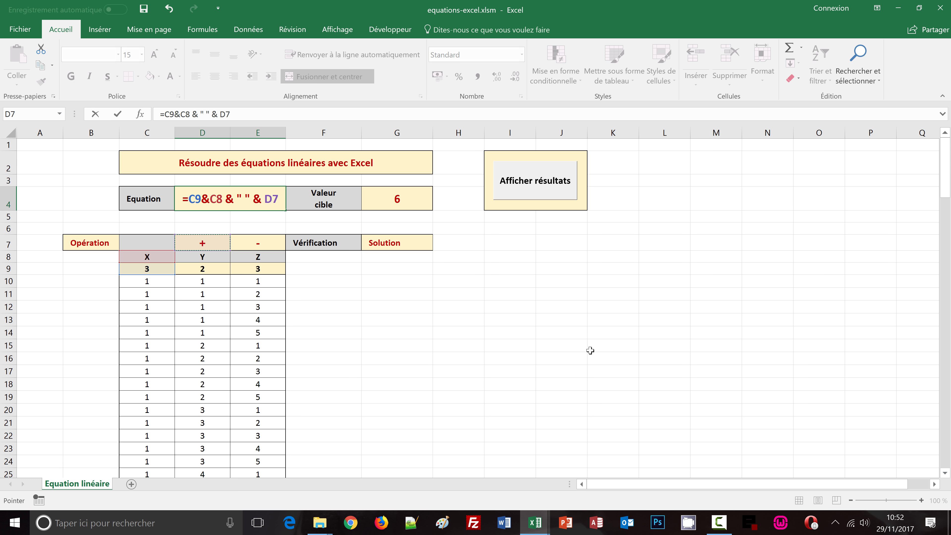
type(" &")
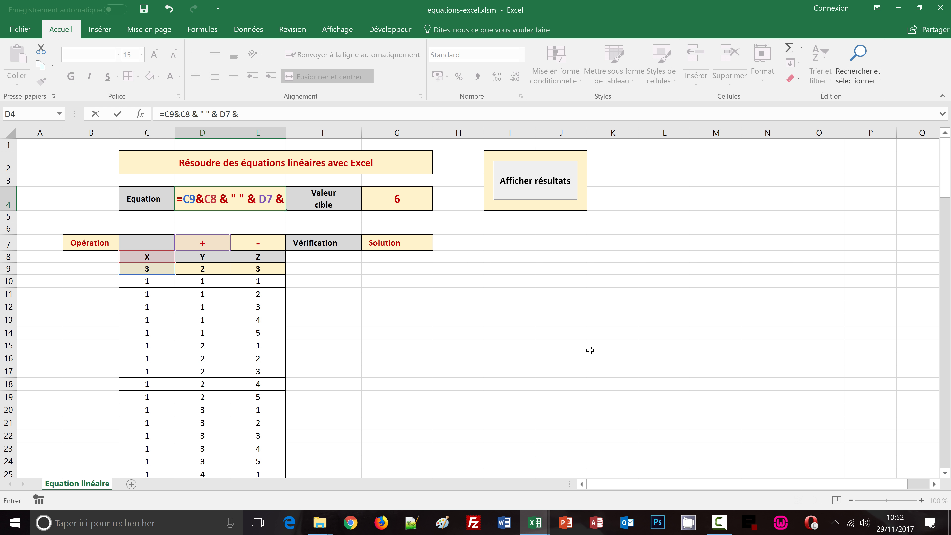
type(" \"")
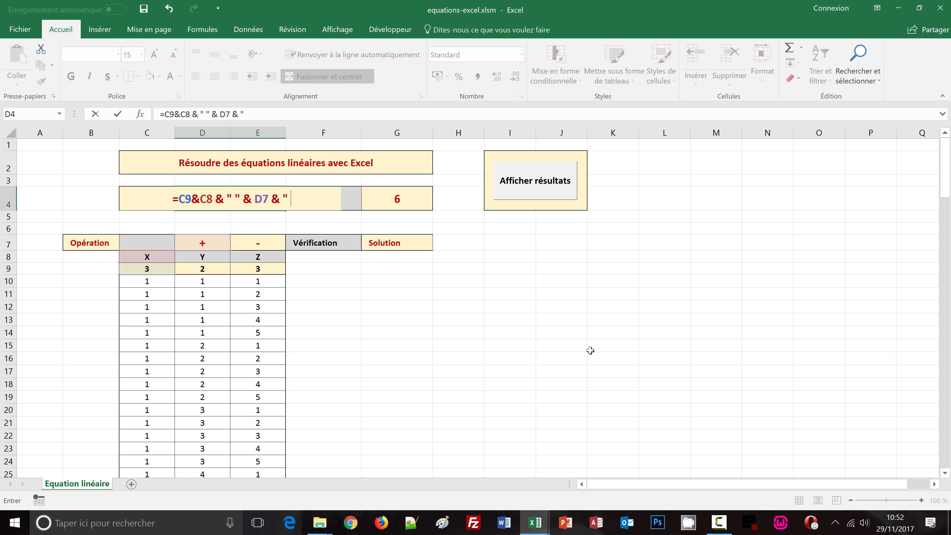
type(" \"")
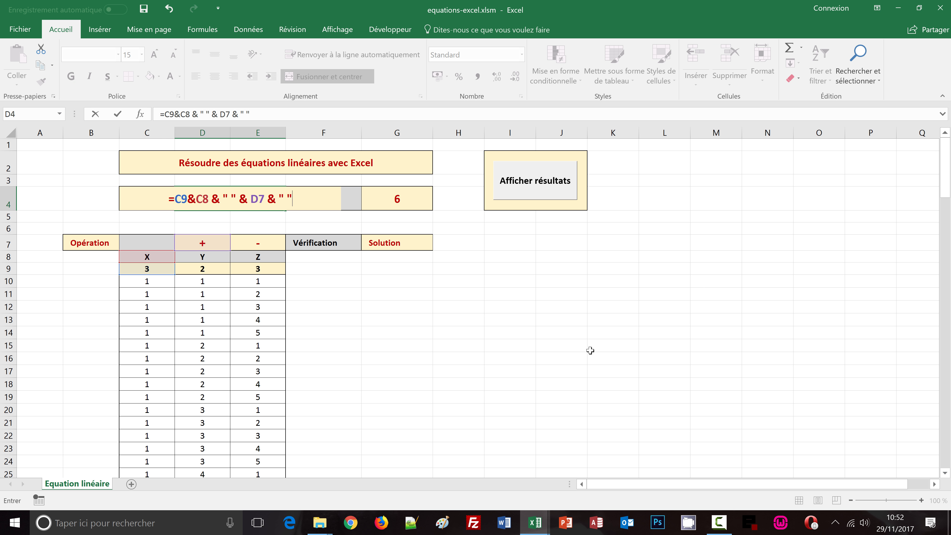
type(" &")
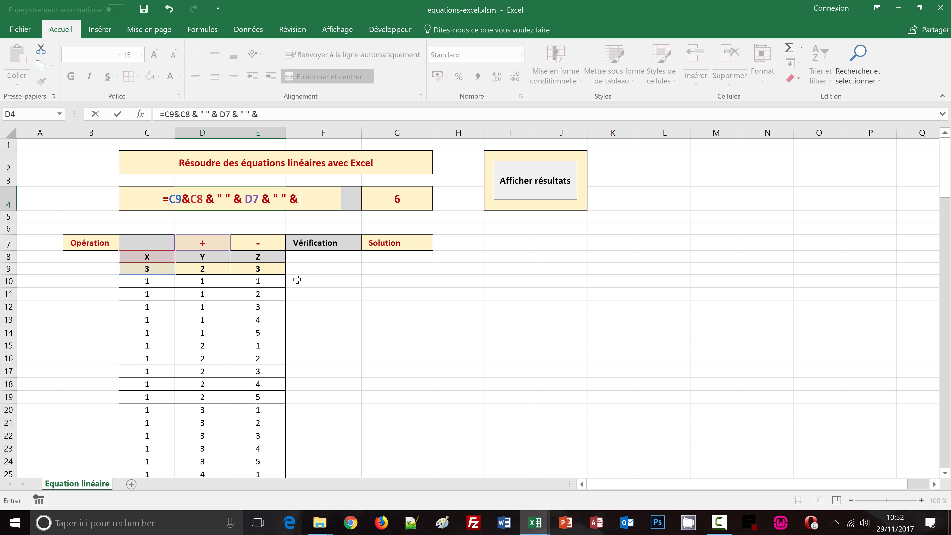
Step: Append Y coefficient D9, label D8 and operator E7, separated by spaces
left_click(199, 272)
type("&")
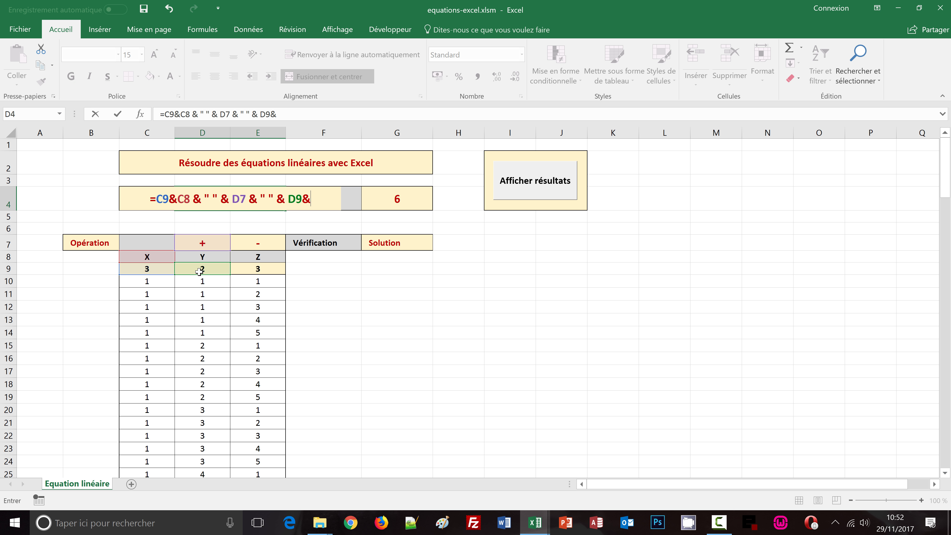
key("BackSpace")
type("&")
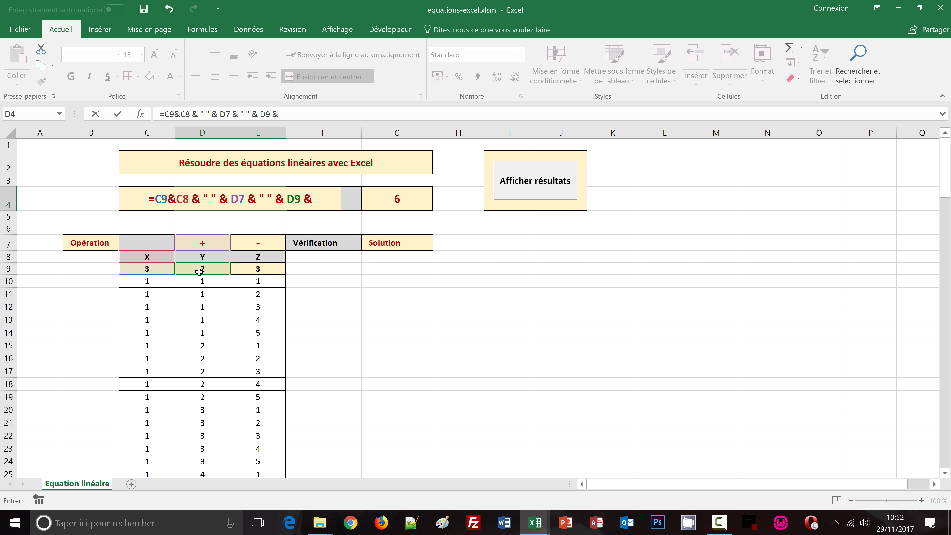
left_click(202, 255)
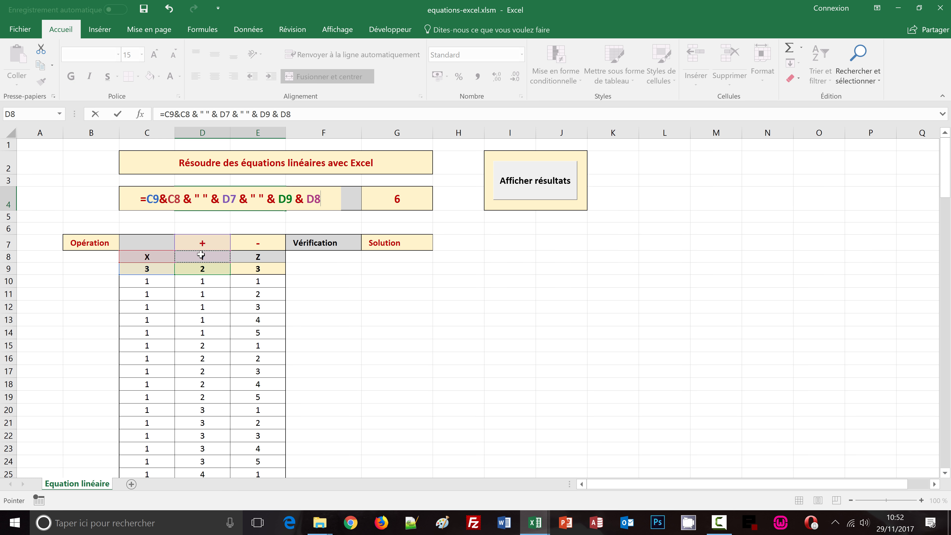
type(" &")
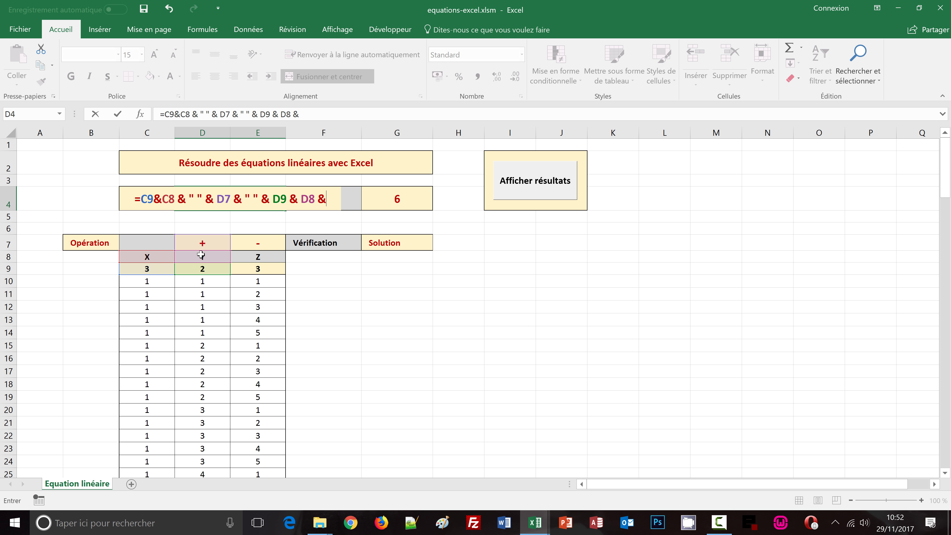
type(" \"")
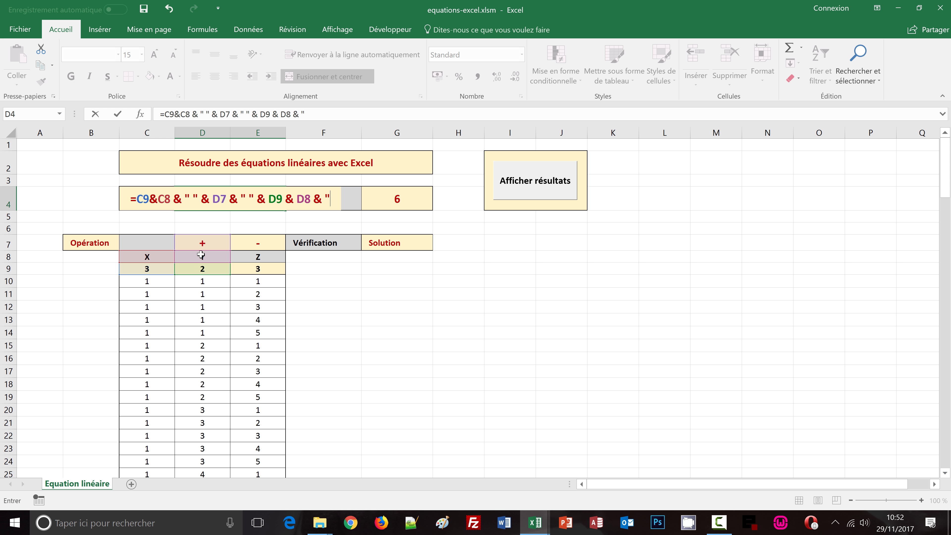
type(" \" &")
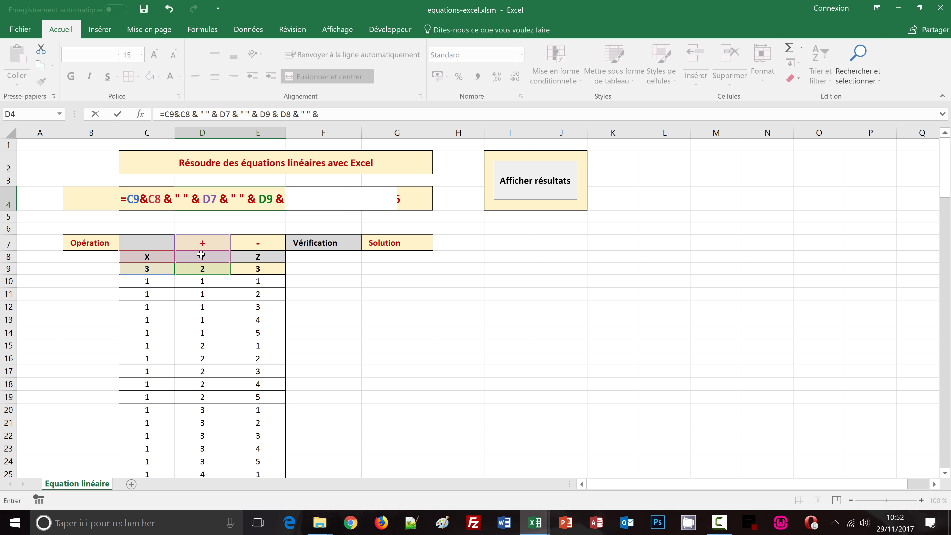
left_click(250, 242)
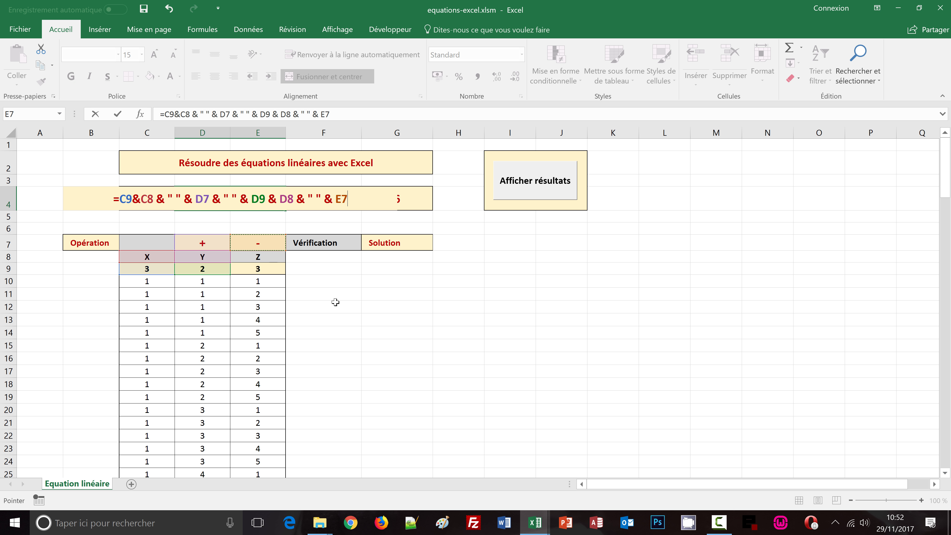
type("& ")
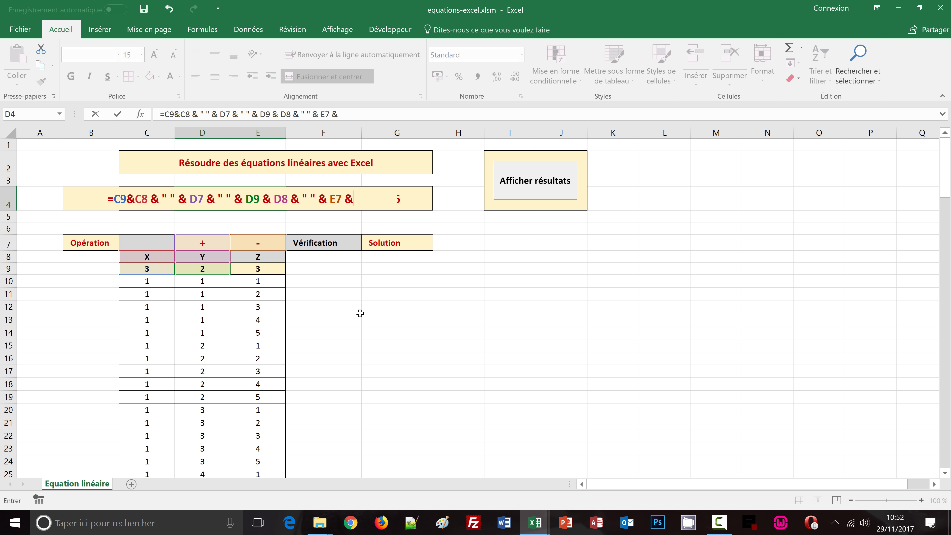
type("\" \" &")
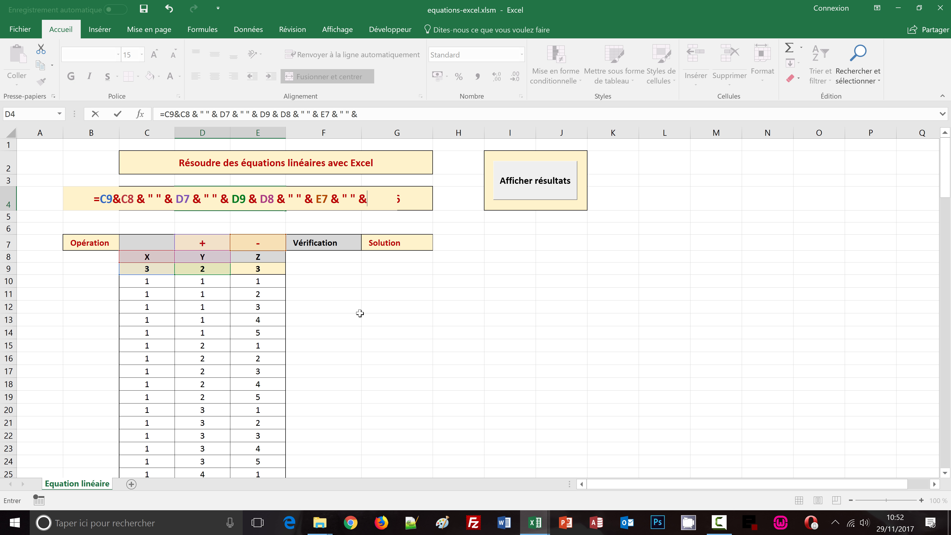
Step: Finish with E9, E8, " = " and G4 so D4 reads 3X + 2Y - 3Z = 6
left_click(265, 267)
type("&")
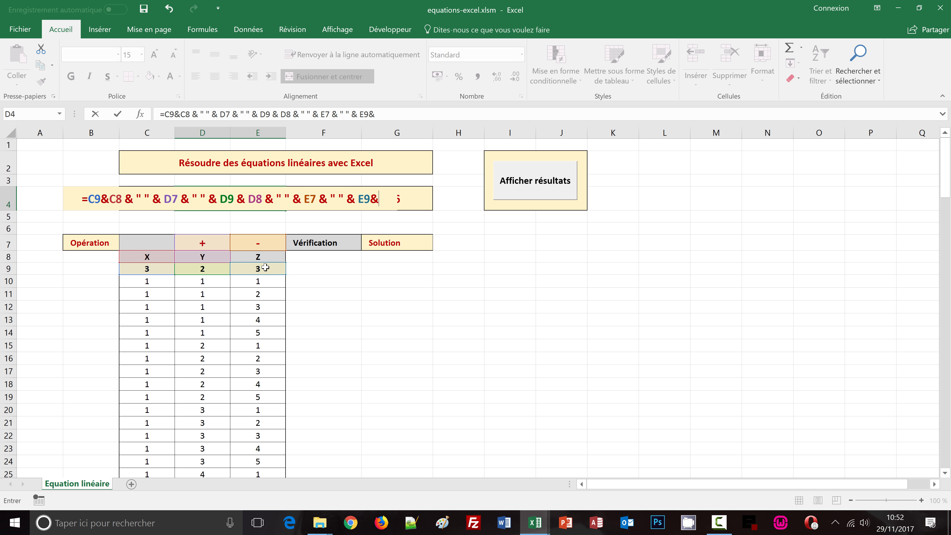
left_click(259, 257)
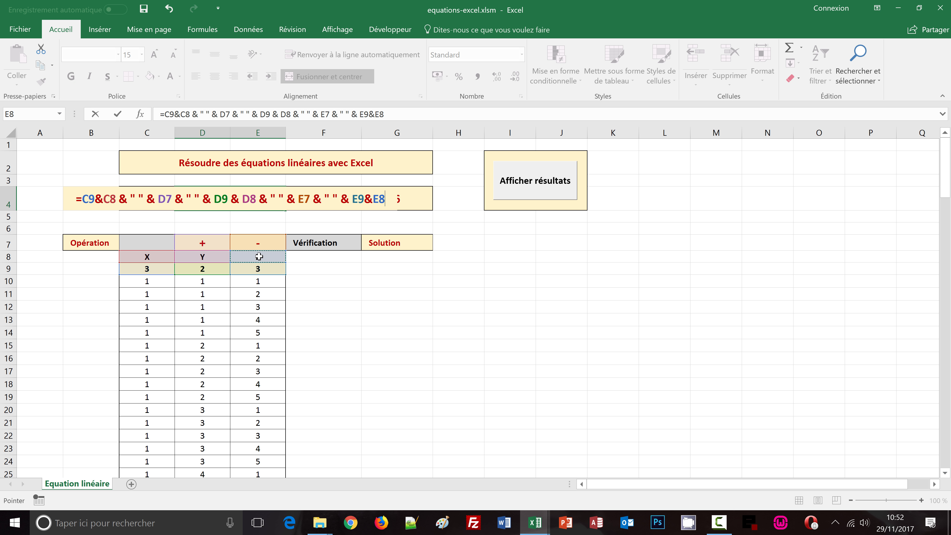
type(" & ")
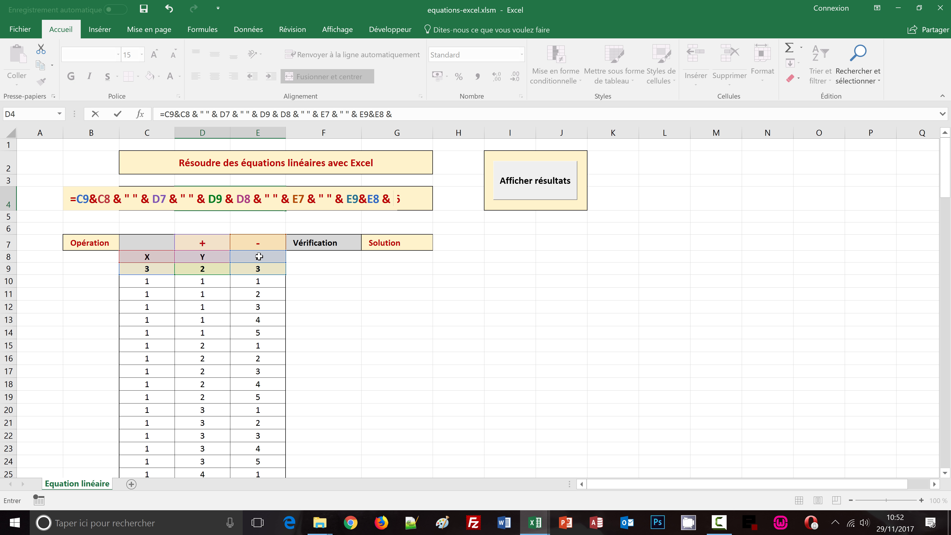
type("\" = ")
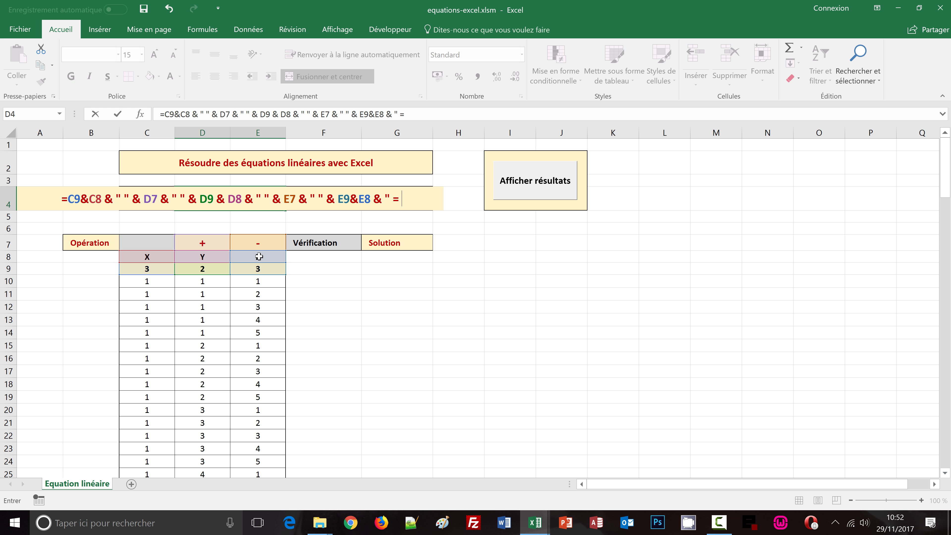
type("\"")
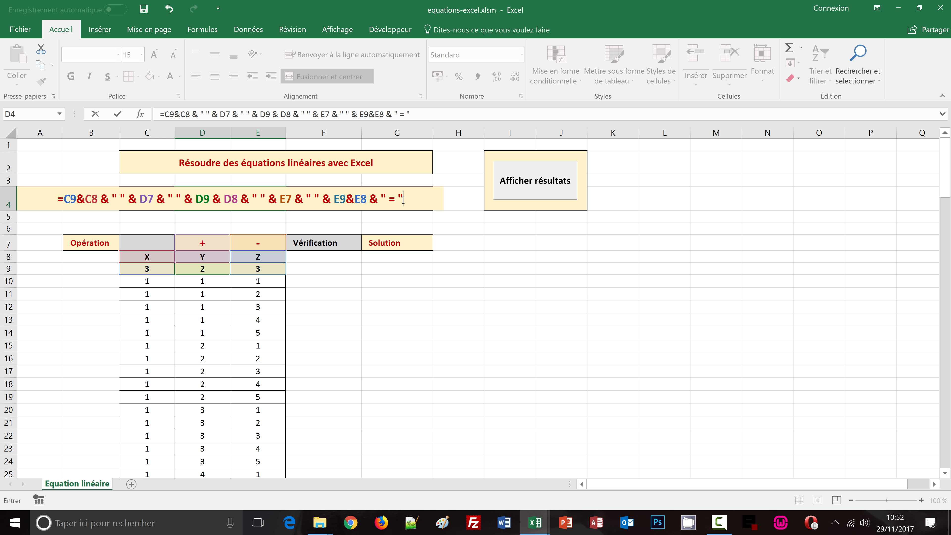
type(" & ")
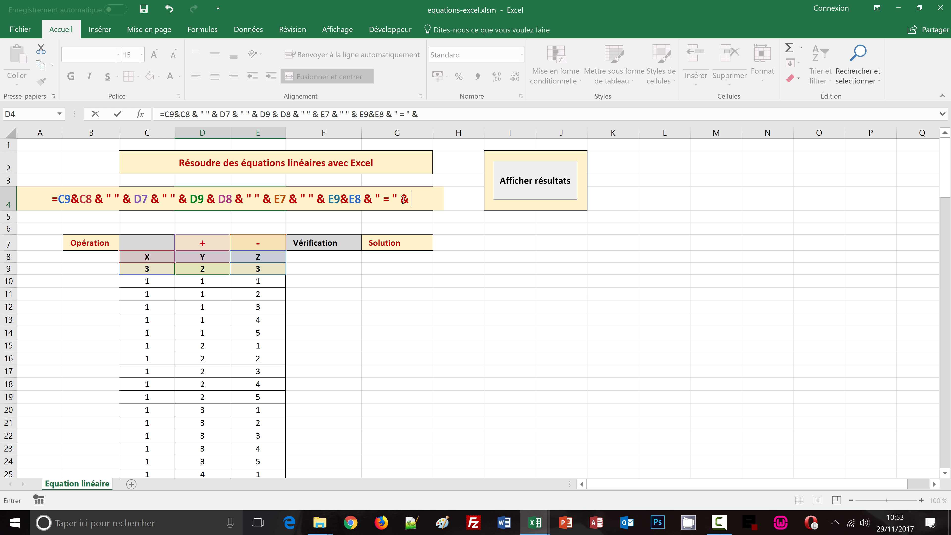
type("G4")
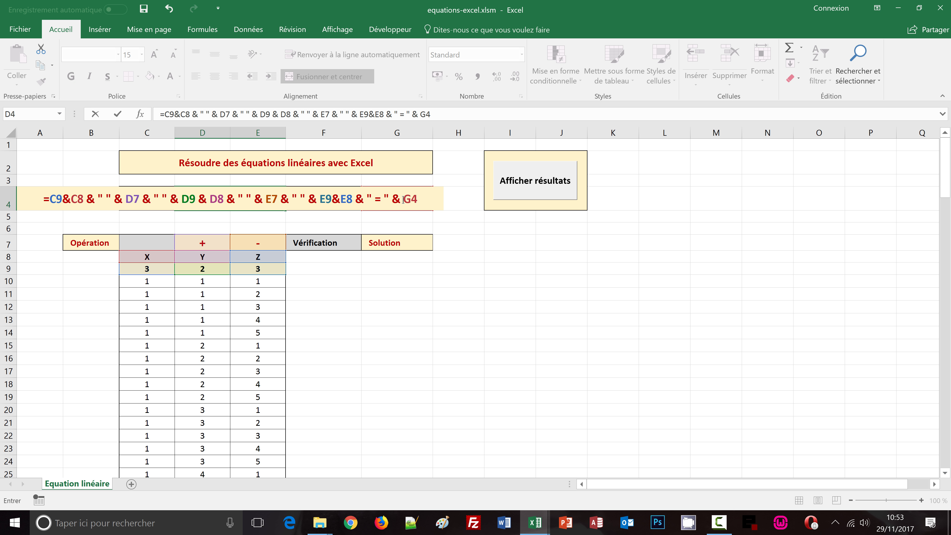
key("ctrl+Return")
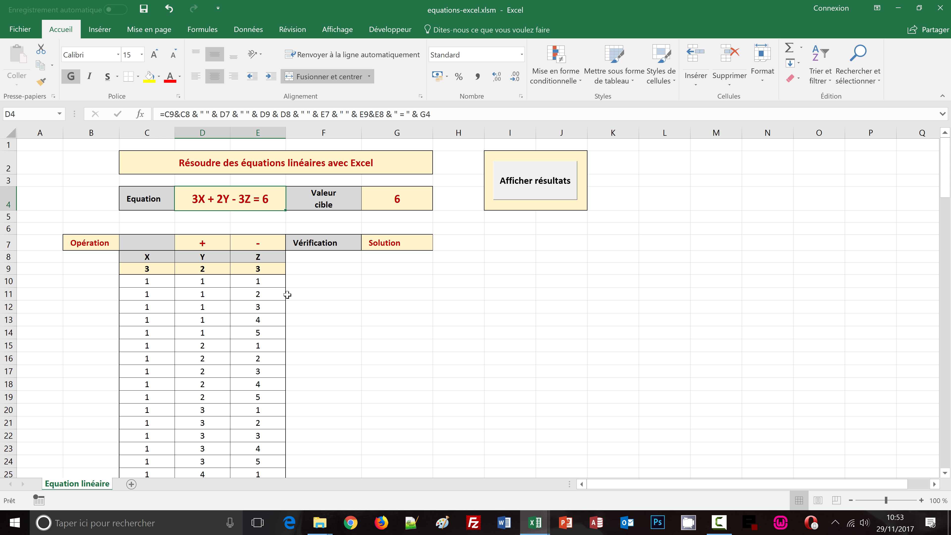
Step: Set E7 to +, Y's coefficient D9 to 4 and target G4 to 18
left_click(251, 240)
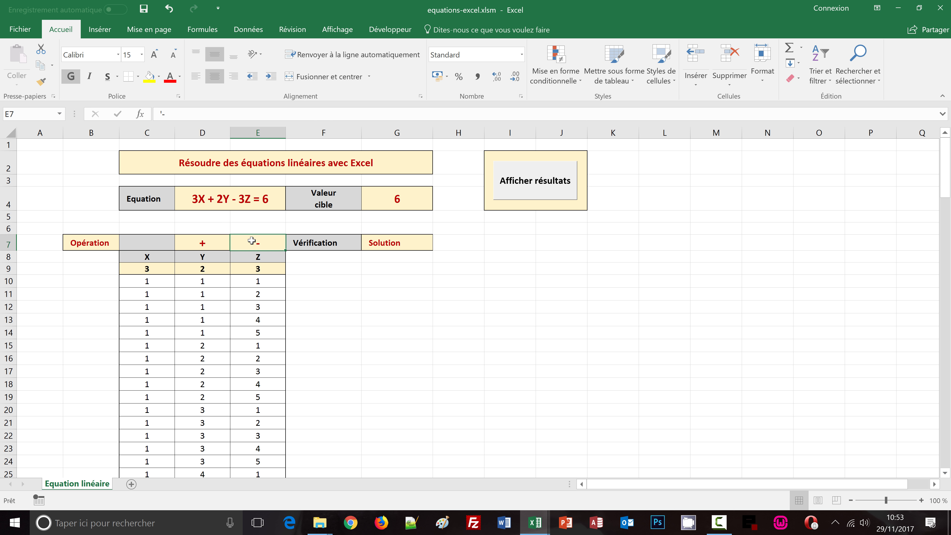
type("+")
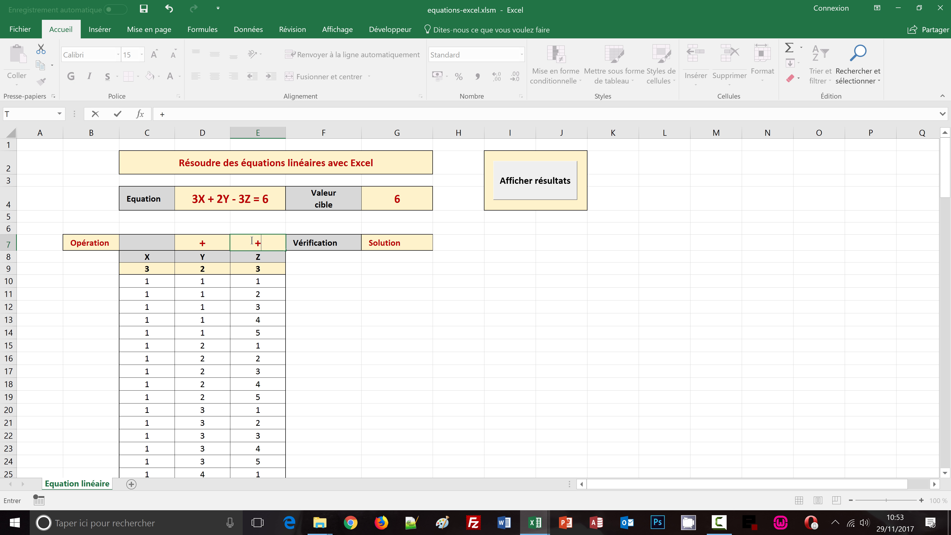
key("Return")
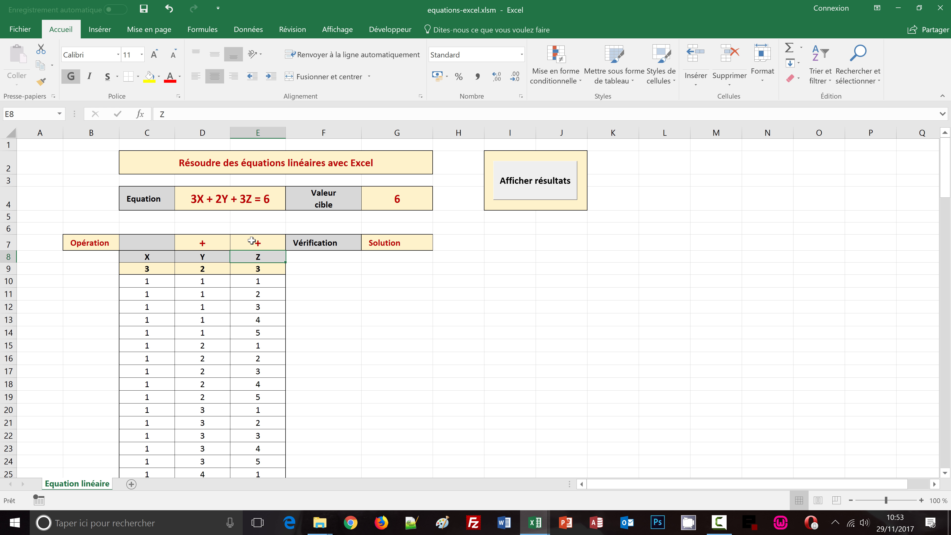
left_click(200, 267)
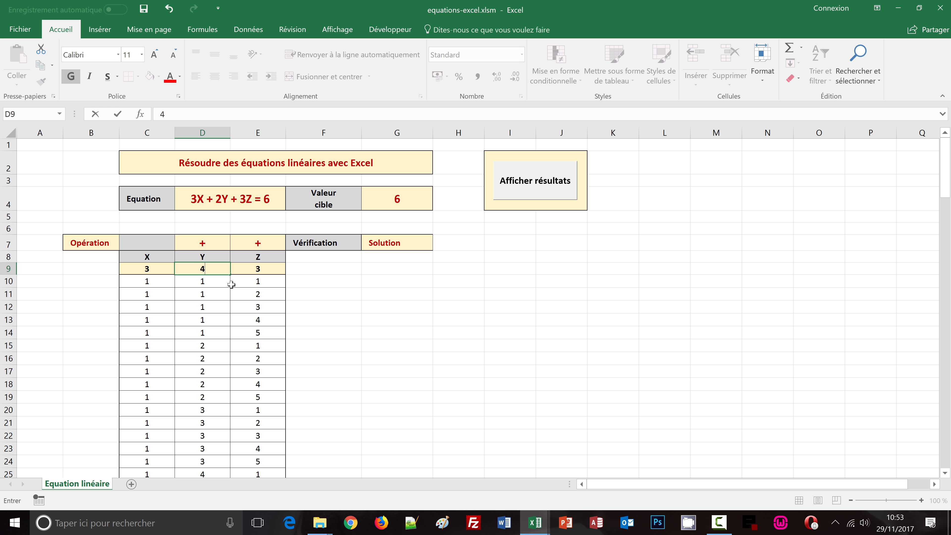
type("4")
key("Return")
left_click(389, 204)
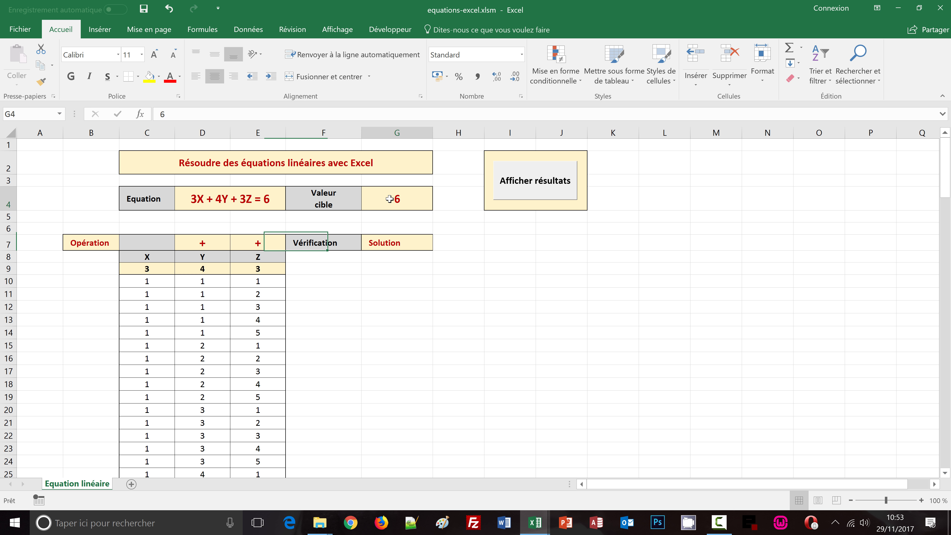
type("1")
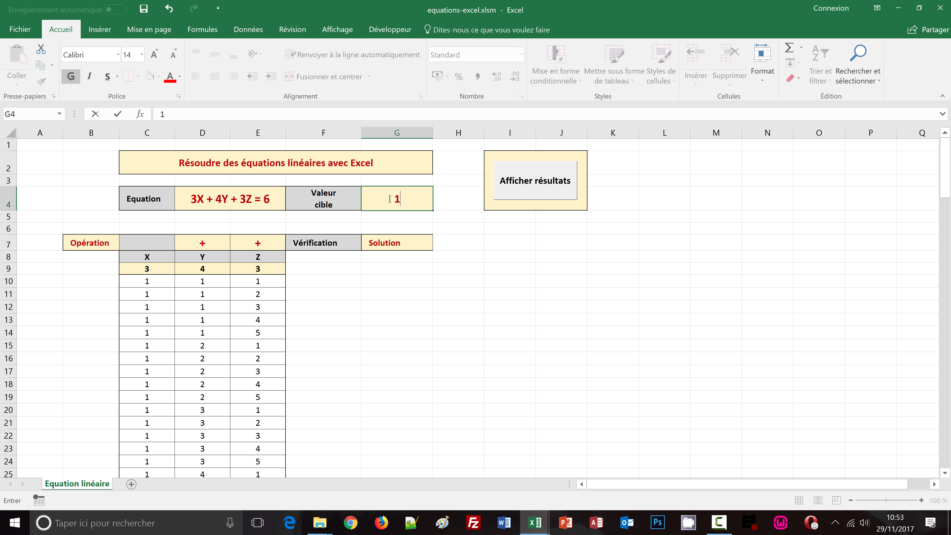
type("8")
key("Return")
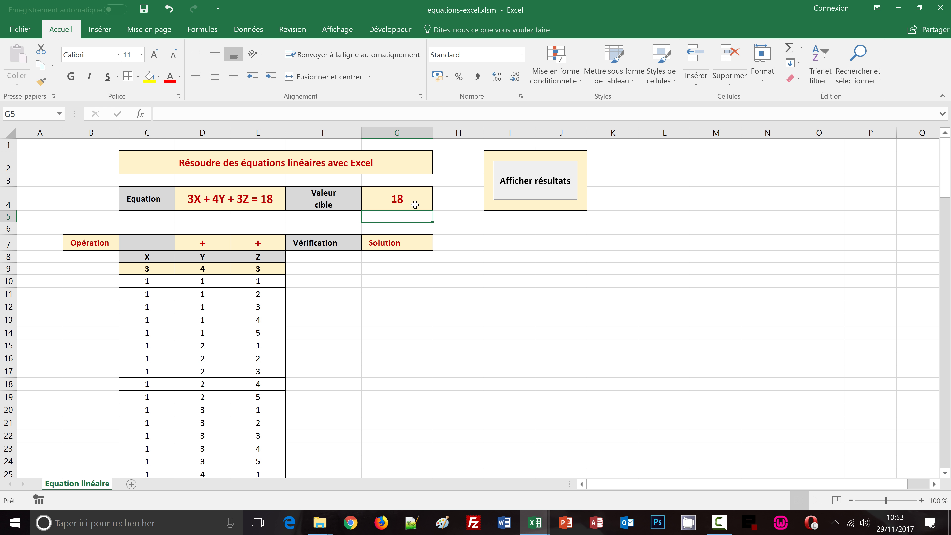
Step: Restore Y's coefficient in D9 to 2
left_click(600, 282)
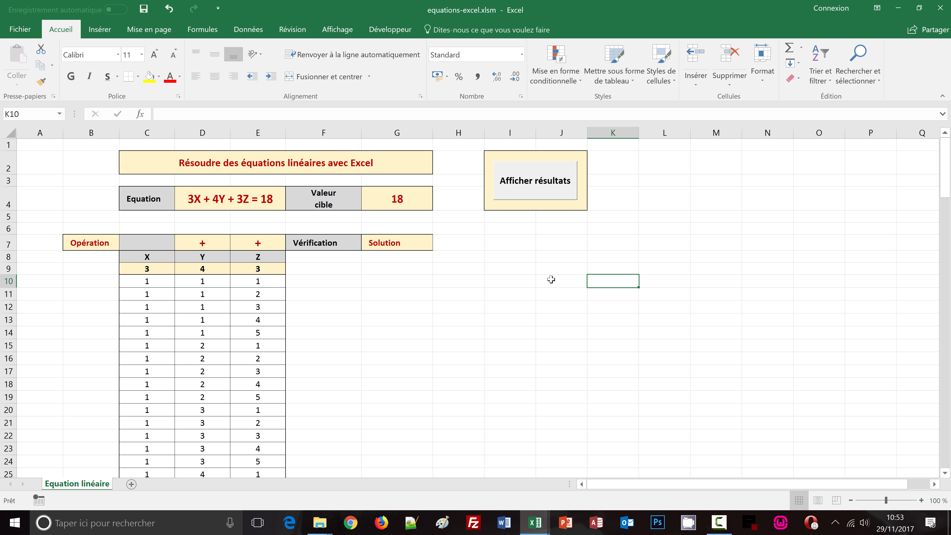
left_click(208, 270)
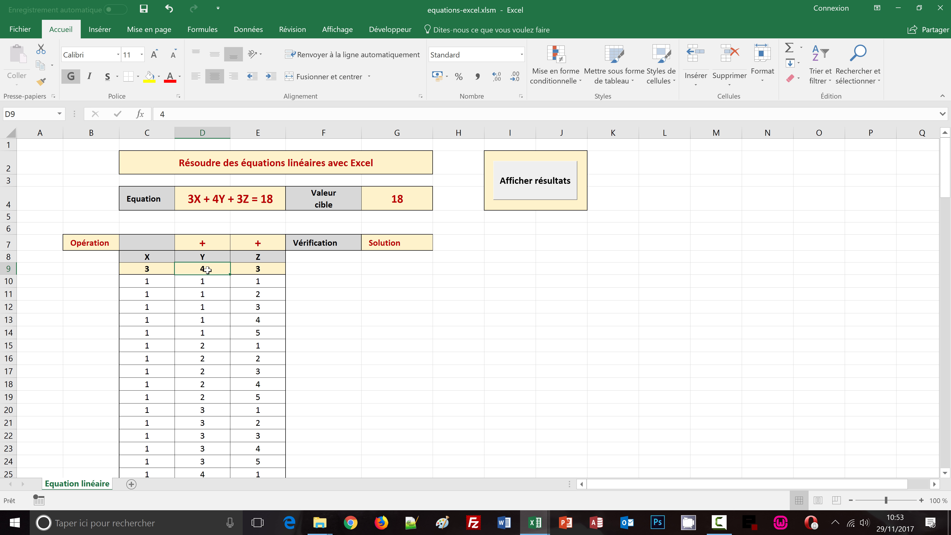
type("2")
key("Return")
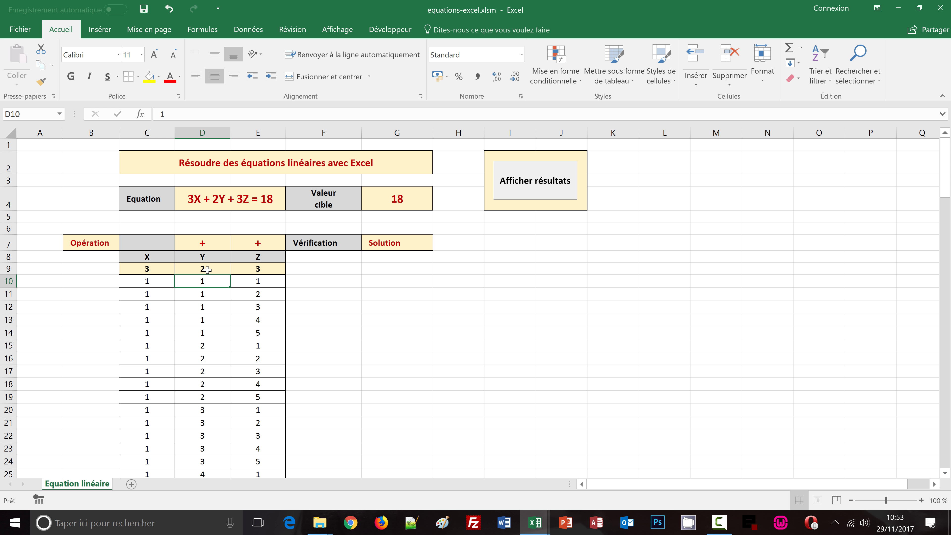
left_click(307, 280)
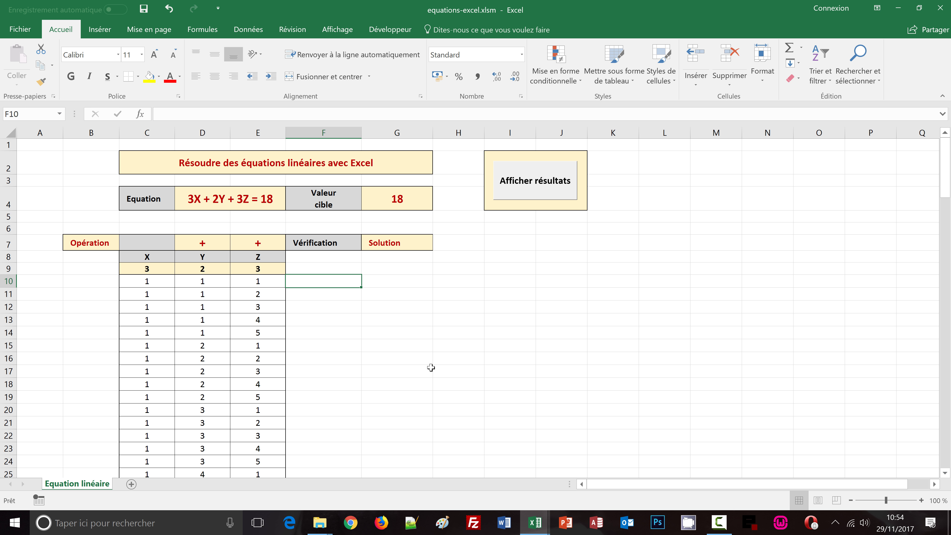
Step: Begin F10 with =si($D$7="+";$E$7="+"; testing both operator cells for plus signs
type("=")
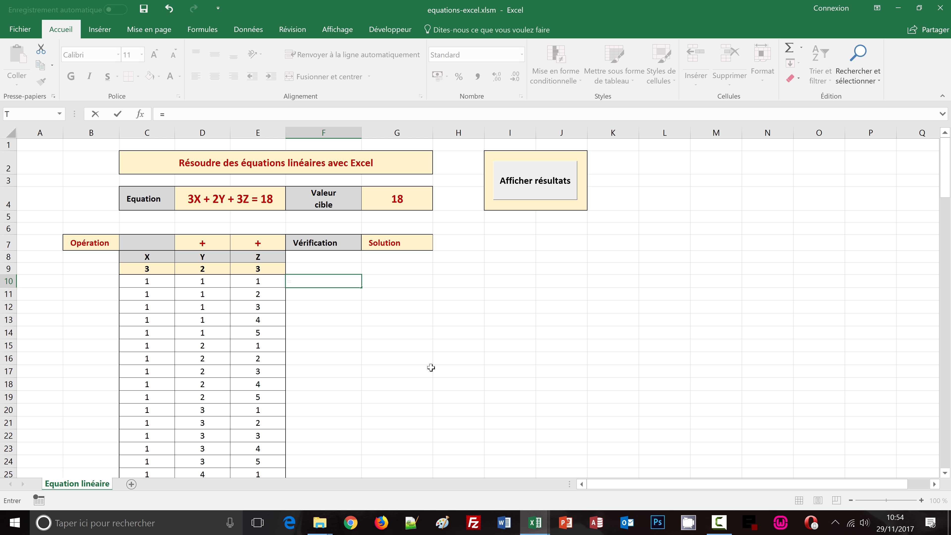
type("si")
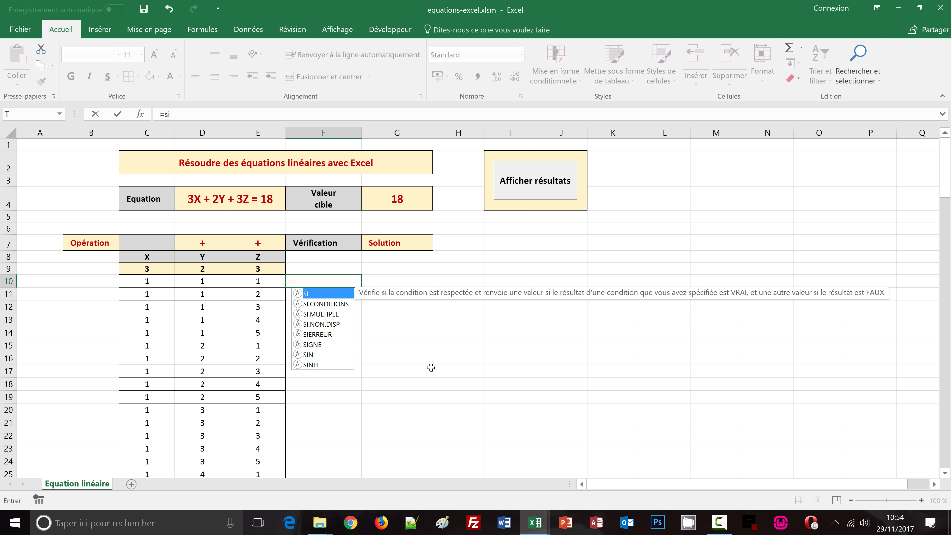
type("(")
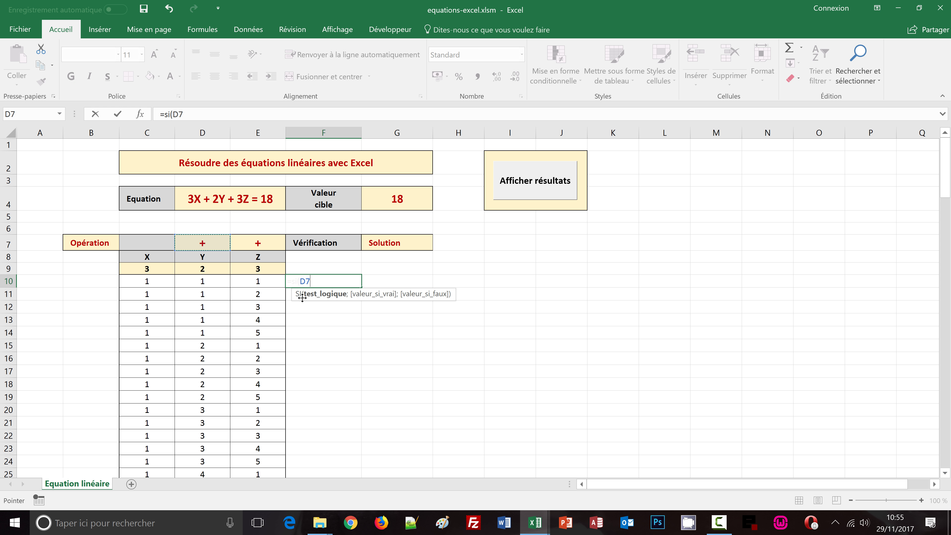
key("F4")
type("=\"+\"")
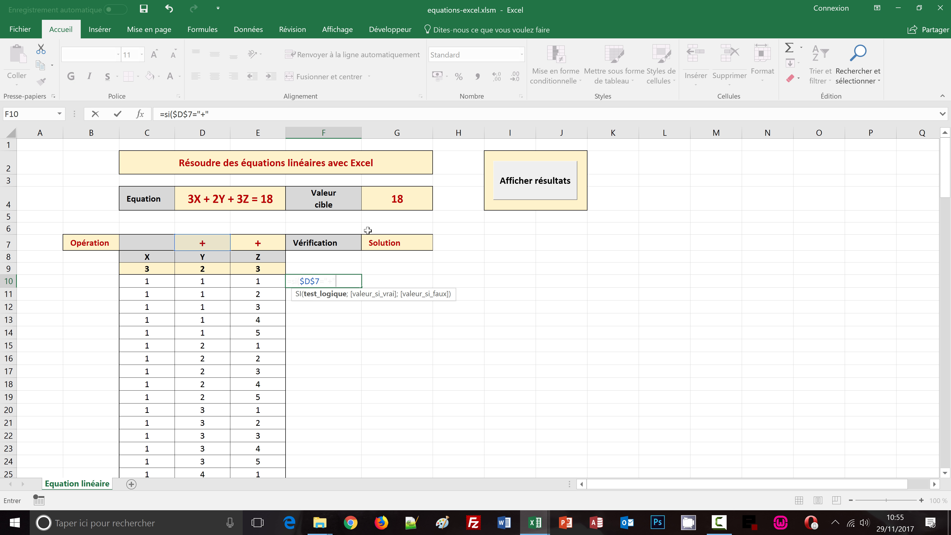
type(";")
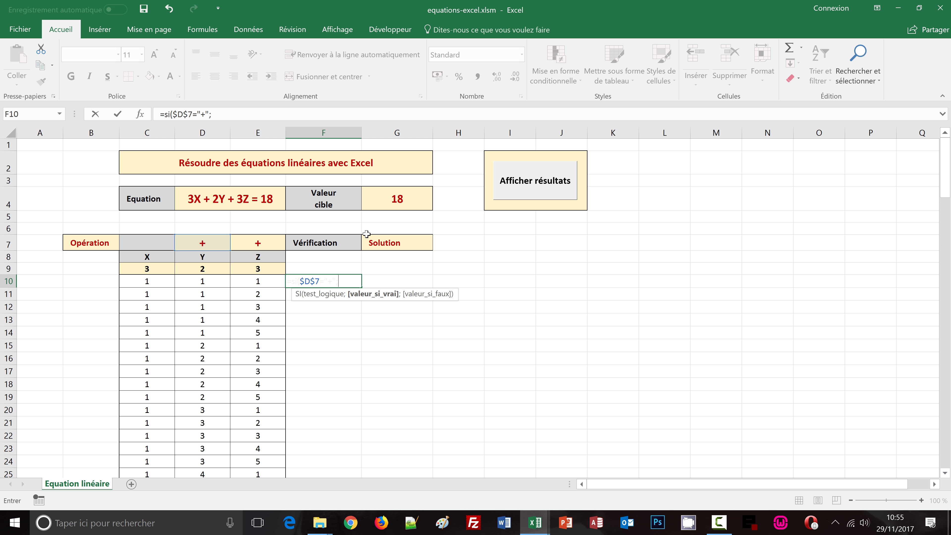
left_click(259, 242)
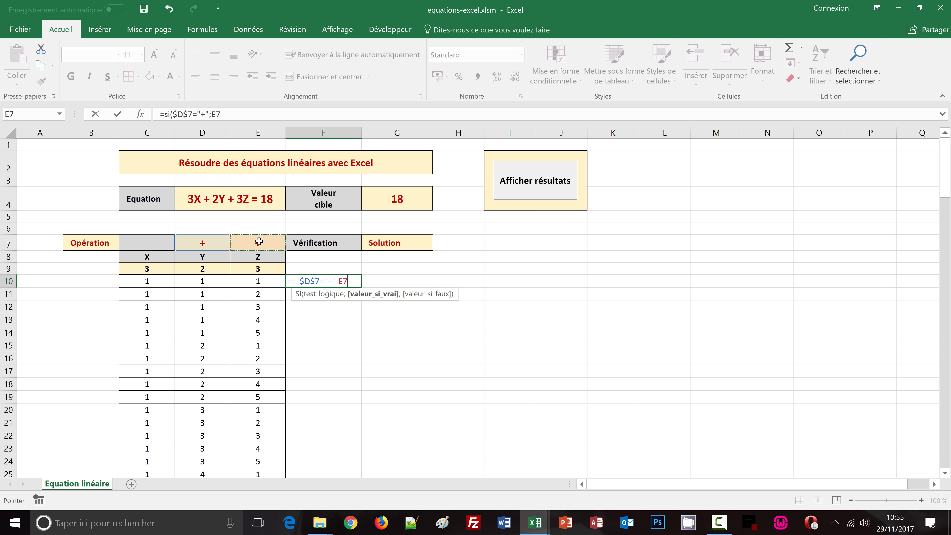
key("F4")
type("=\"+\"")
type(";")
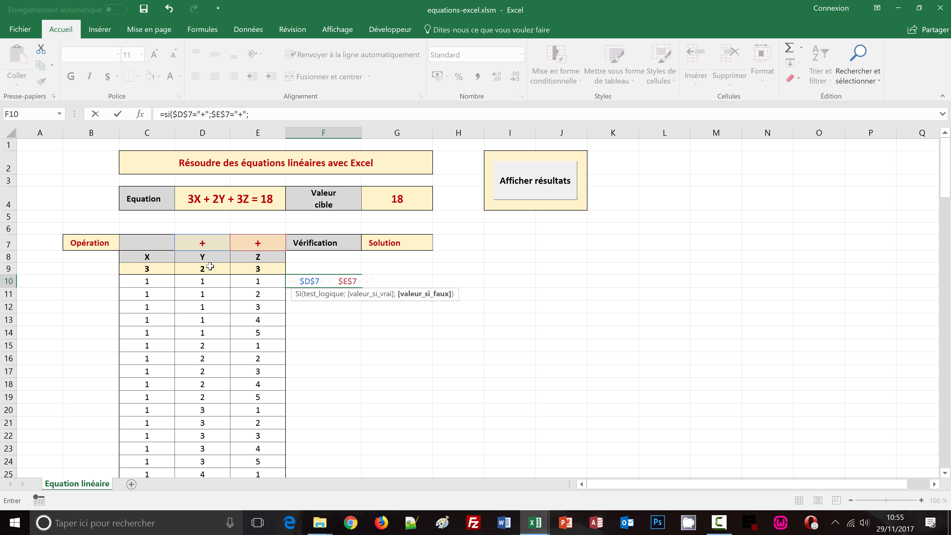
Step: Add C10*$C$9 + D10*$D$9 to the F10 formula
left_click(150, 282)
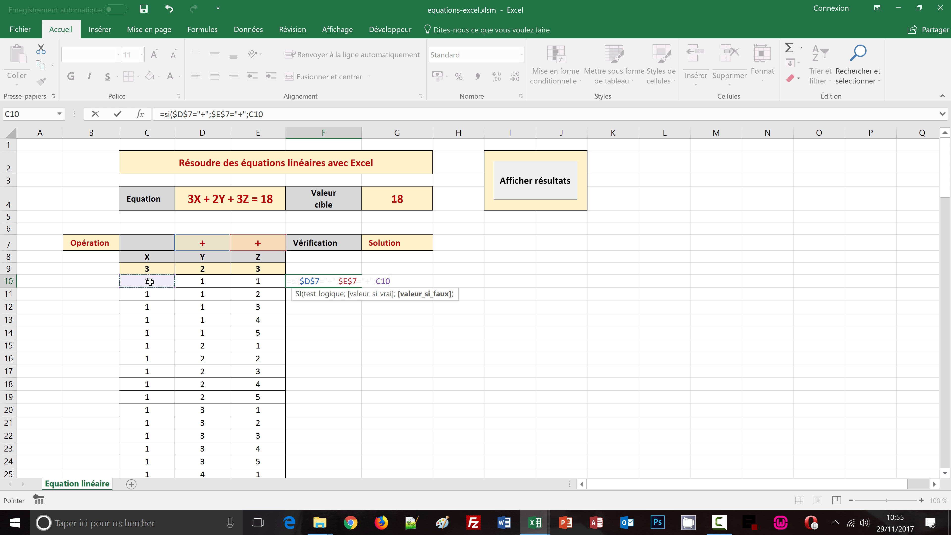
type("*")
left_click(145, 269)
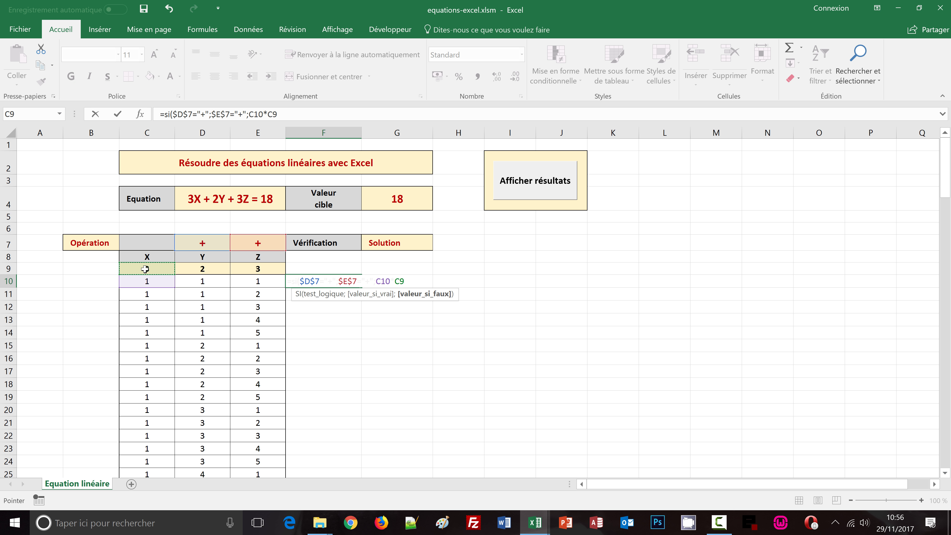
key("F4")
type("+")
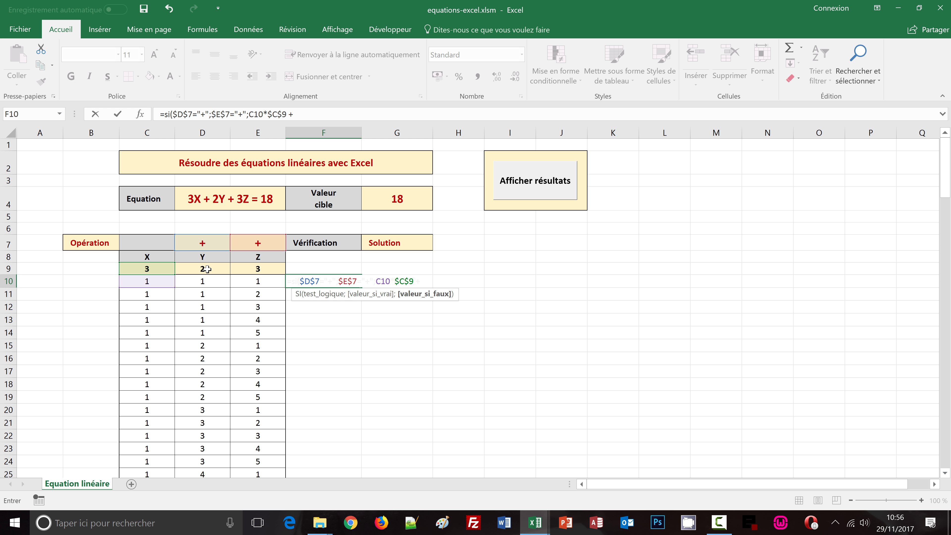
left_click(201, 280)
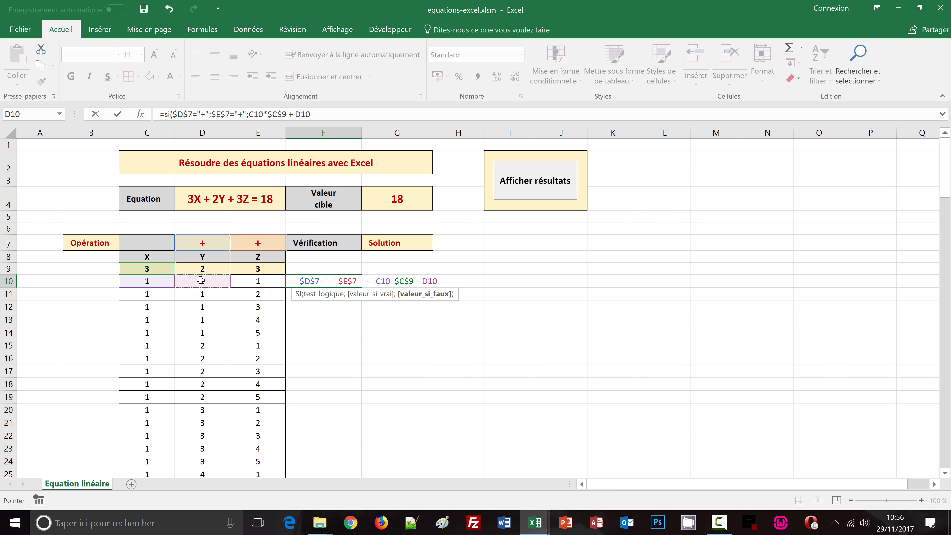
type("*")
left_click(205, 271)
key("F4")
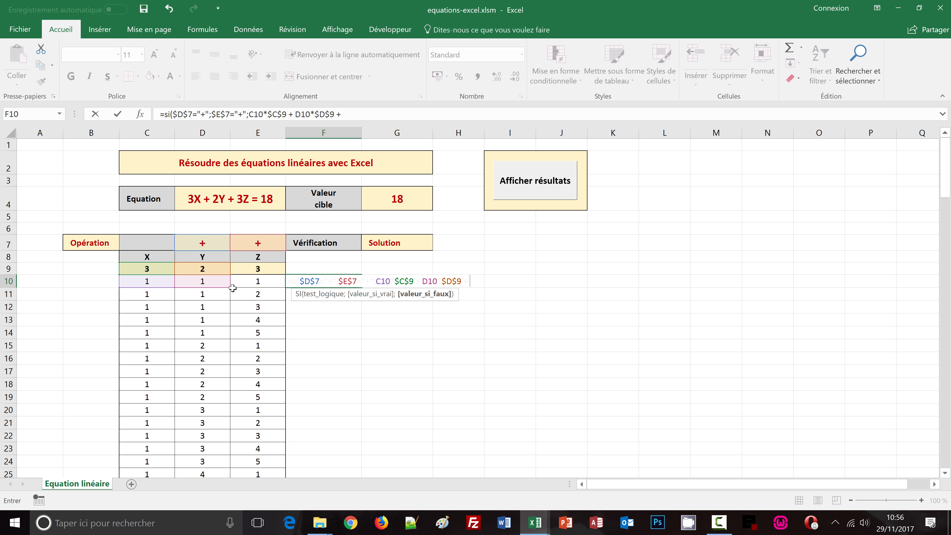
Step: Add E10*$E$9 and compare the sum with the absolute target $G$4
left_click(252, 281)
type("*")
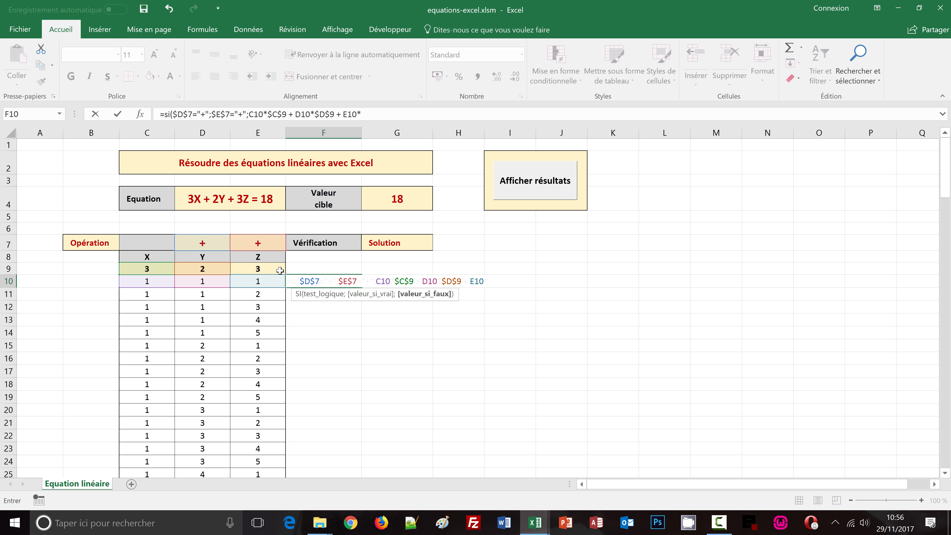
left_click(258, 269)
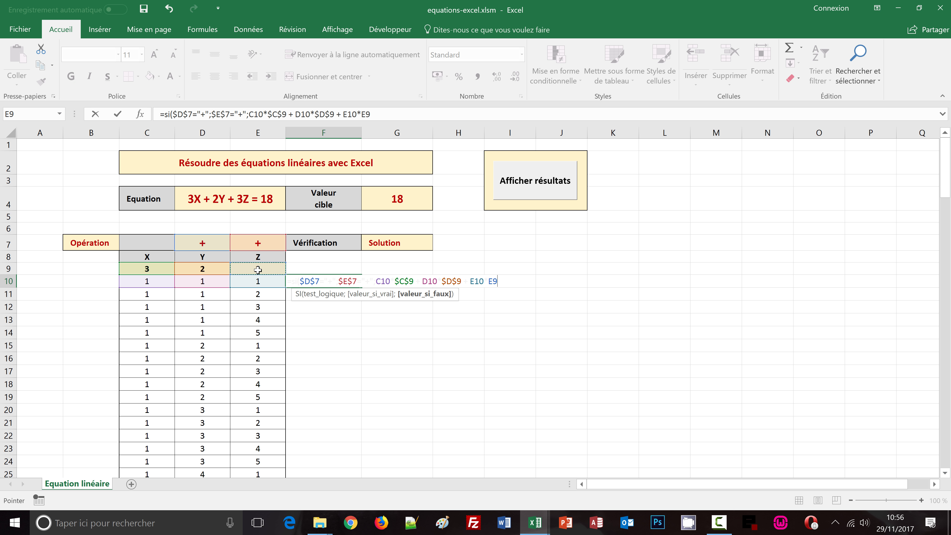
key("F4")
type("$E$9 =")
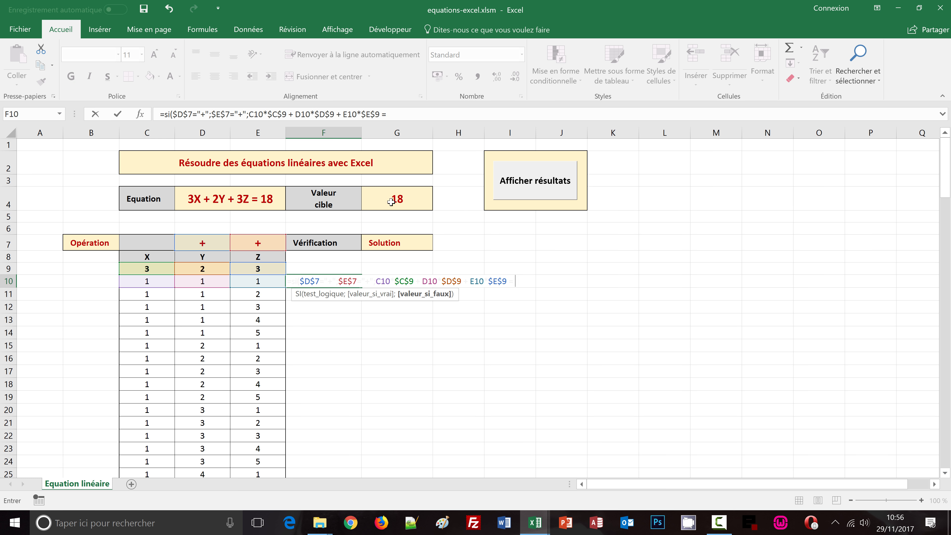
left_click(393, 199)
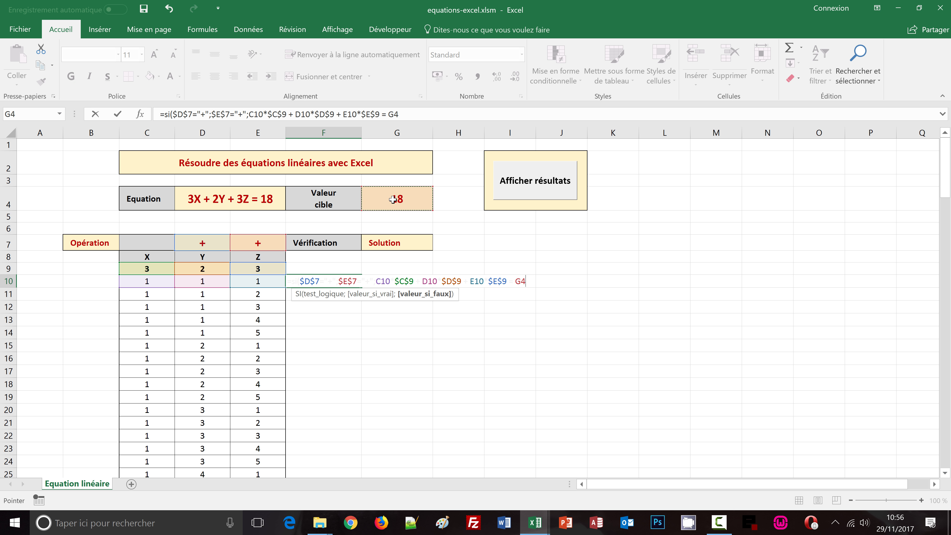
key("F4")
Step: Wrap the three tests in et( and return "Ok" when all are true
key("End")
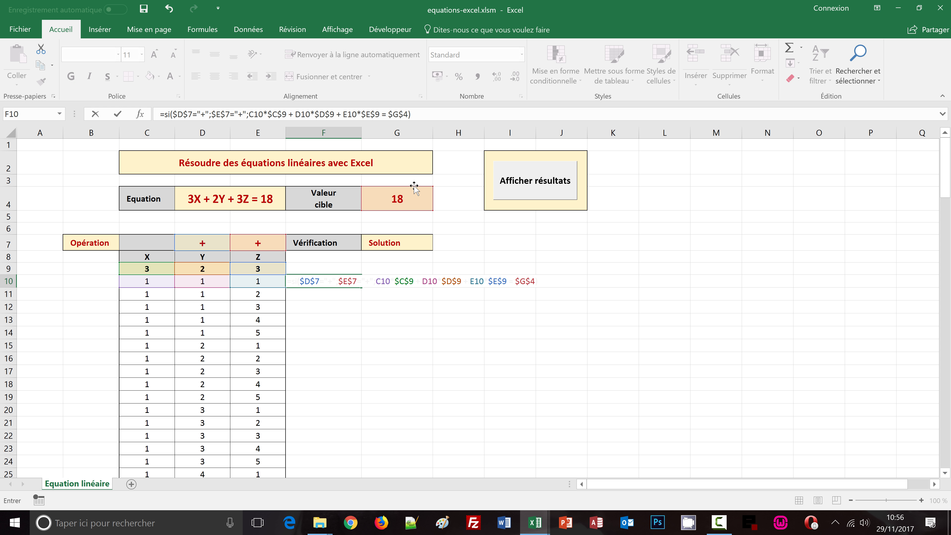
left_click(174, 114)
type("e")
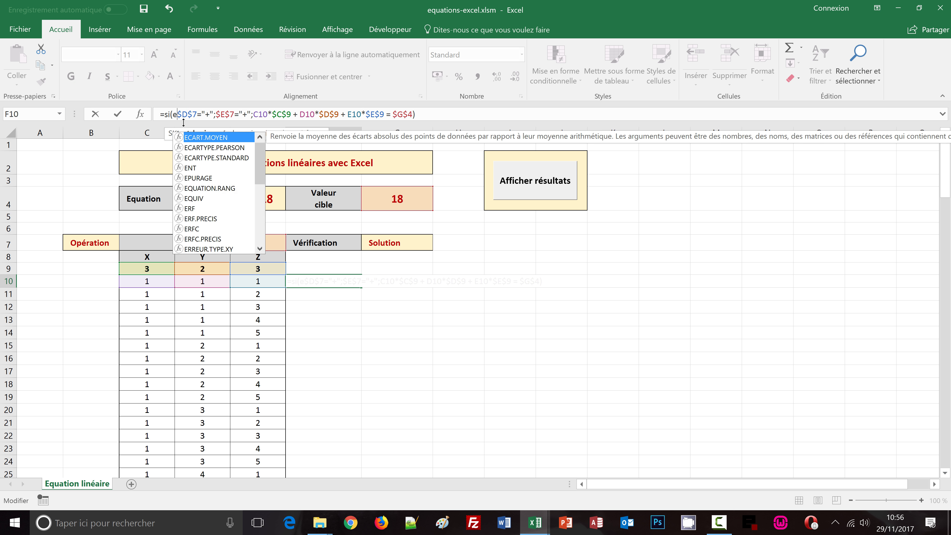
type("t(")
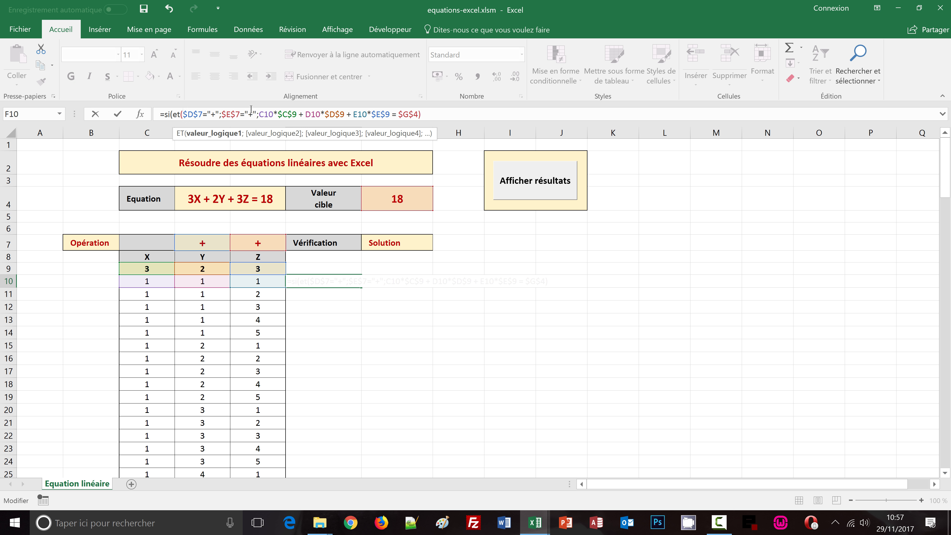
left_click(423, 115)
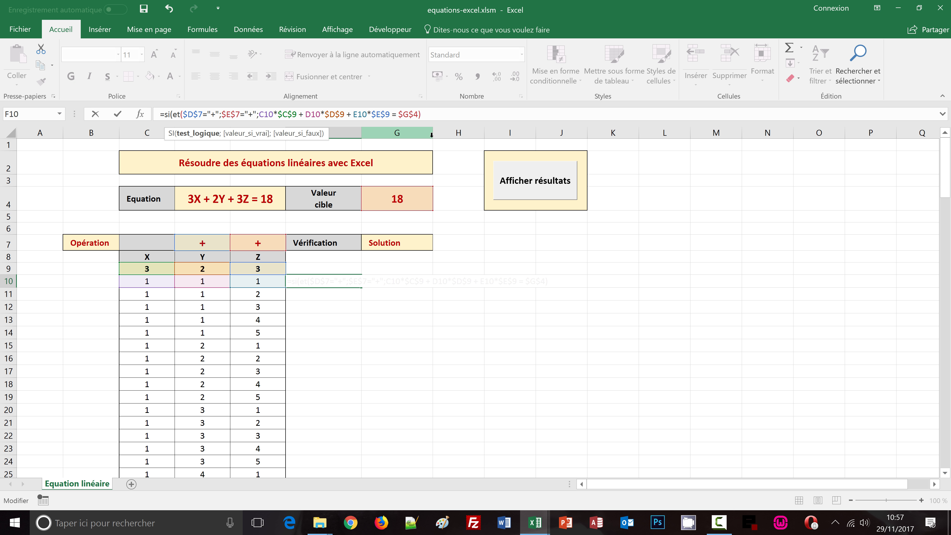
type(";")
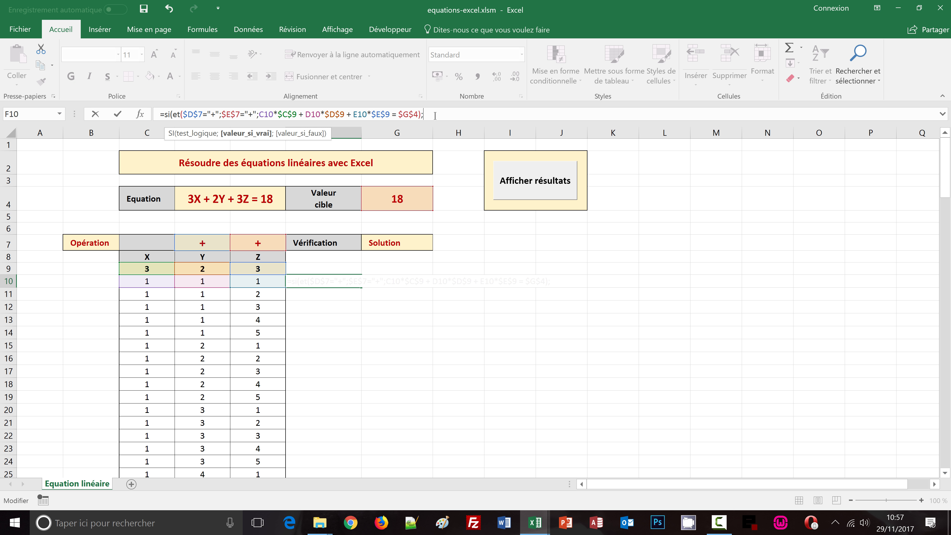
type("\"")
type("Ok\"")
type(";")
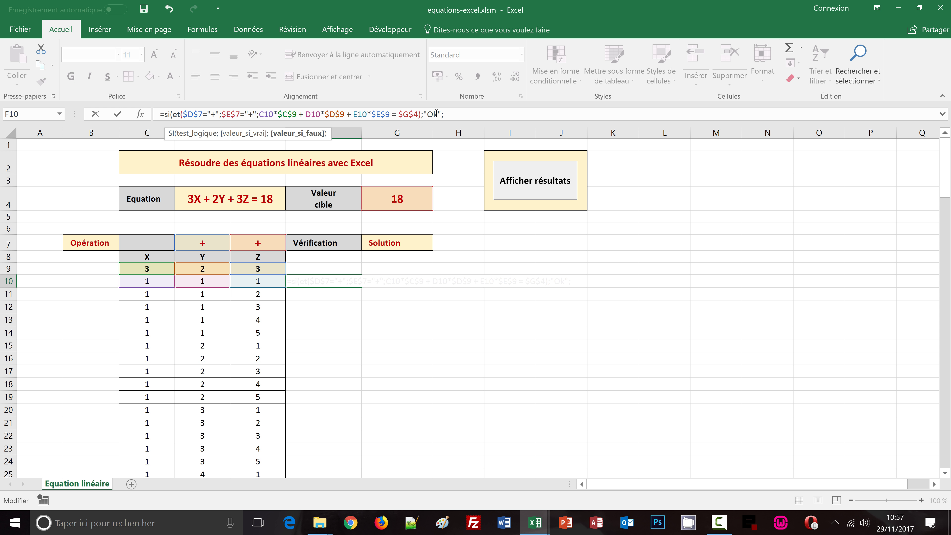
Step: Copy the si(et(...);"Ok"; clause and expand the formula bar
left_click_drag(448, 115, 165, 114)
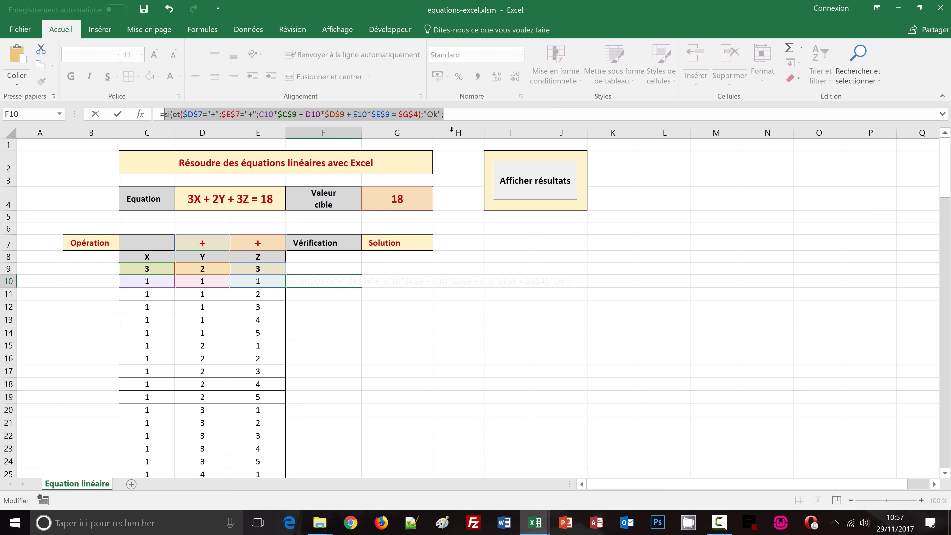
left_click(462, 113)
left_click(942, 114)
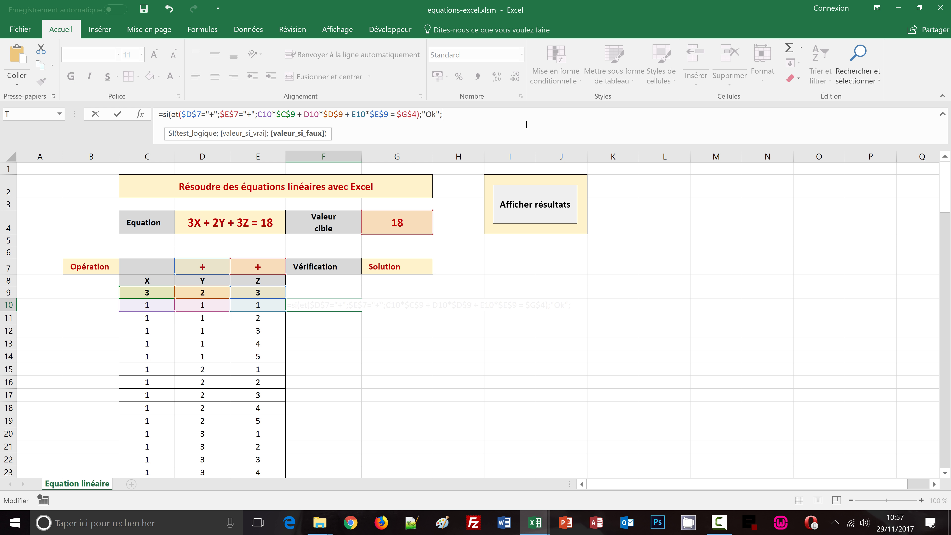
Step: Paste a second clause and change its E7 sign test and Z term to minus
key("ctrl+v")
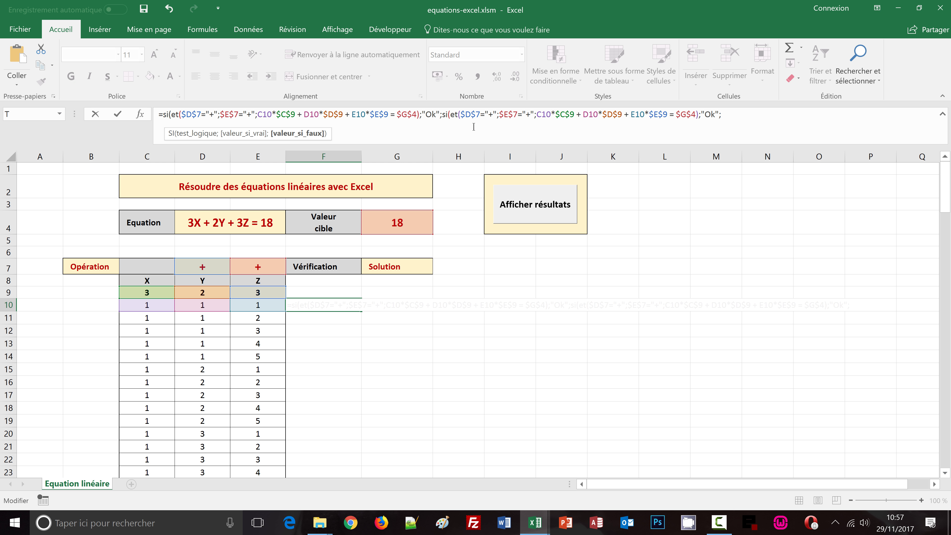
double_click(528, 114)
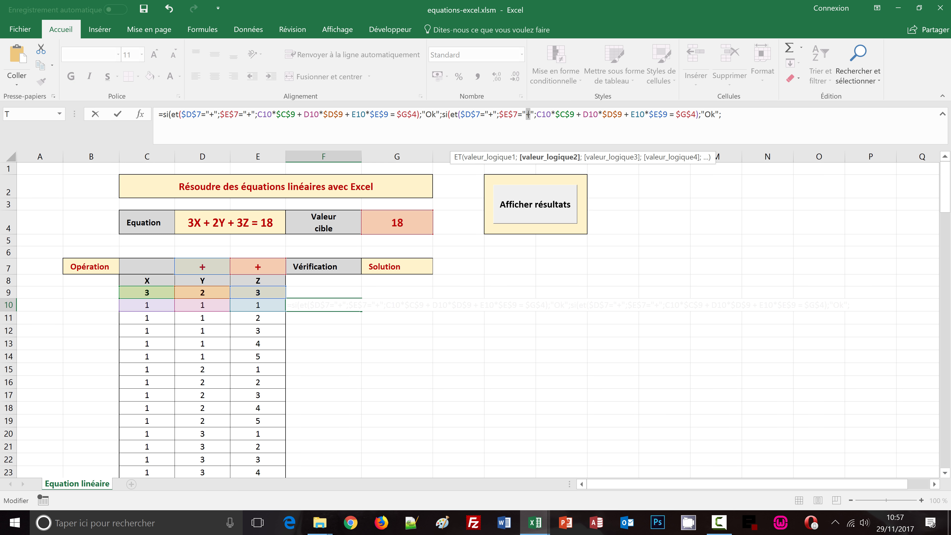
type("-")
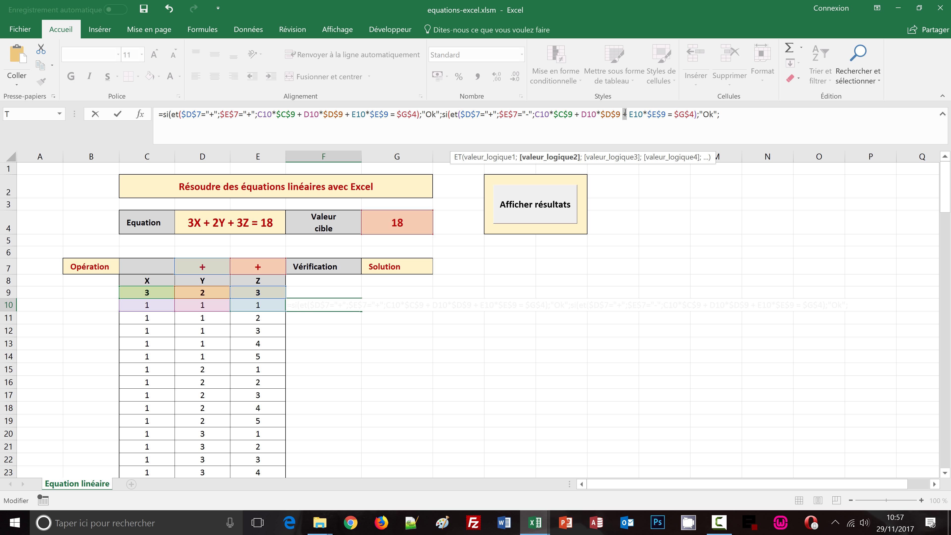
double_click(625, 113)
type("-")
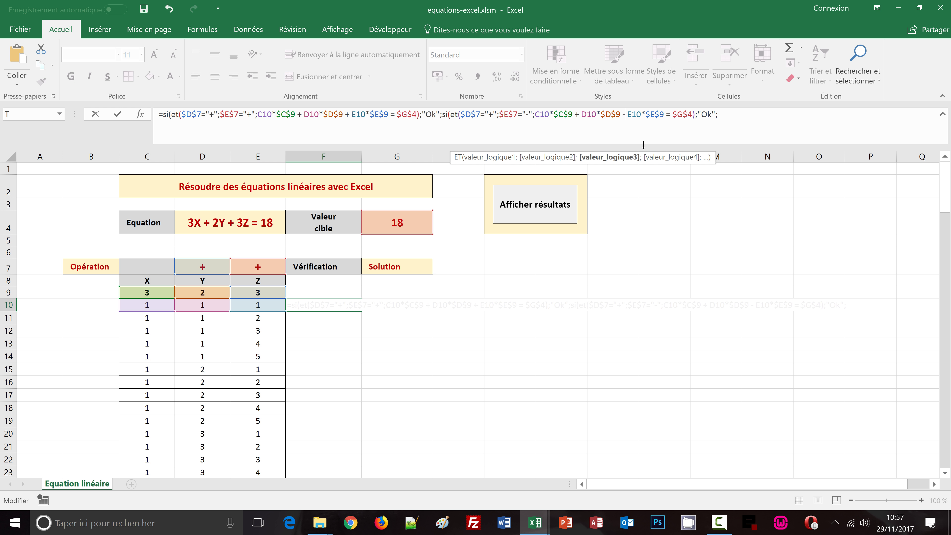
Step: Paste a third clause with minus for the D7 test and Y term, then a fourth copy
left_click(727, 115)
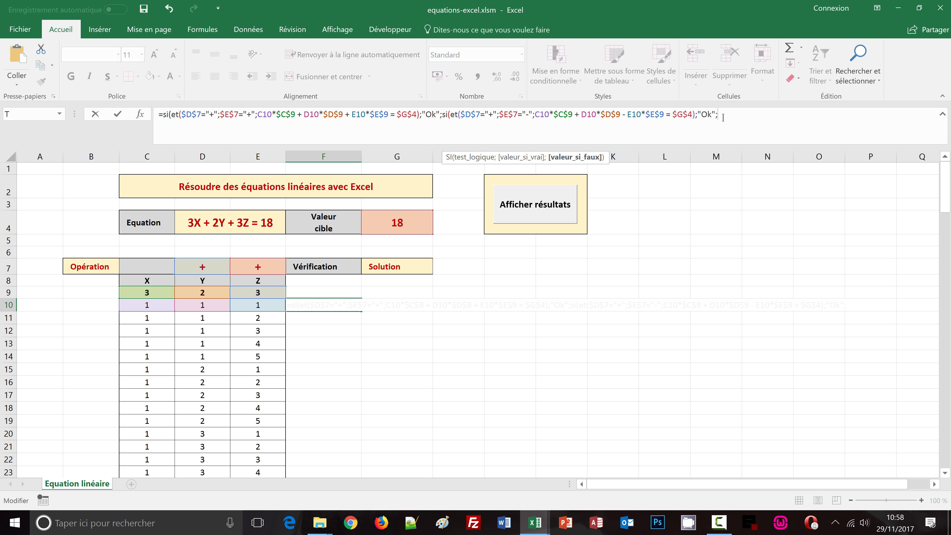
key("ctrl+v")
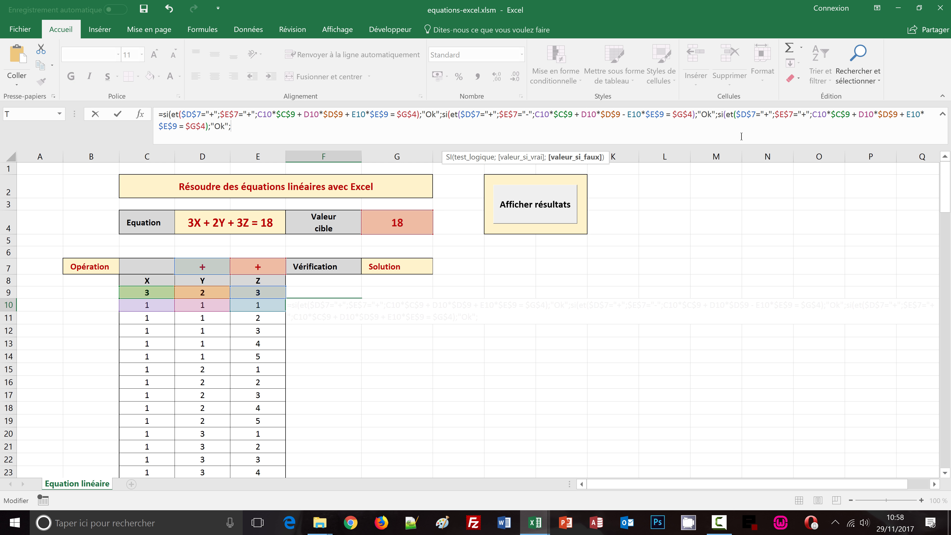
left_click(765, 114)
key("BackSpace")
type("-")
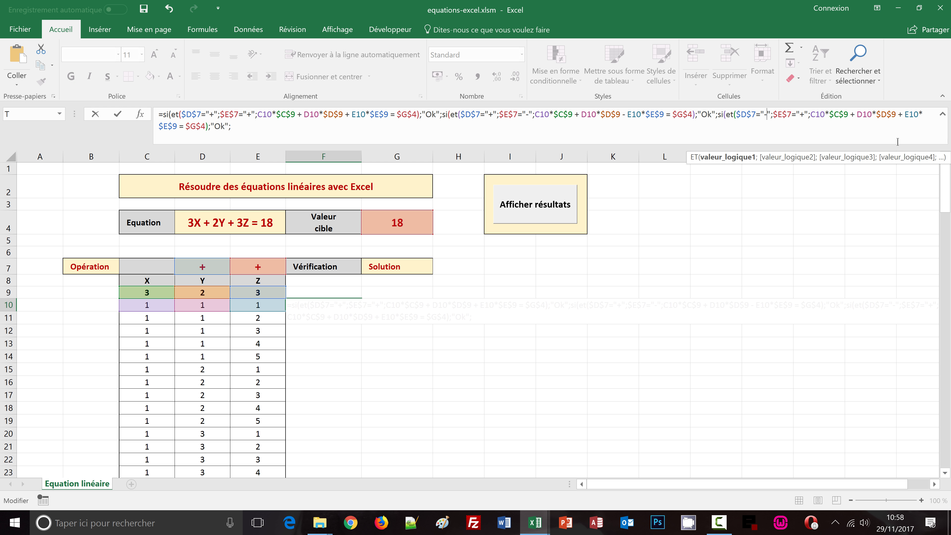
left_click(899, 115)
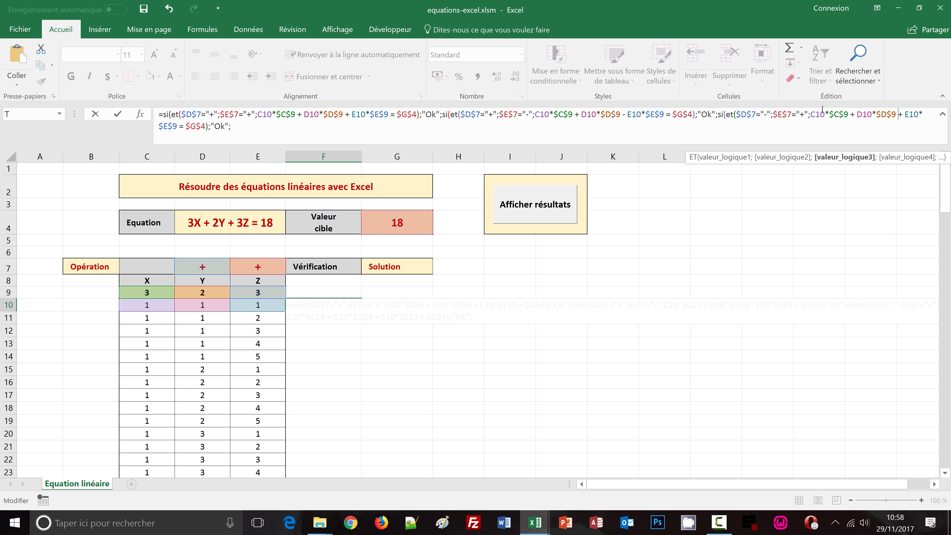
double_click(851, 115)
type("-")
left_click(241, 126)
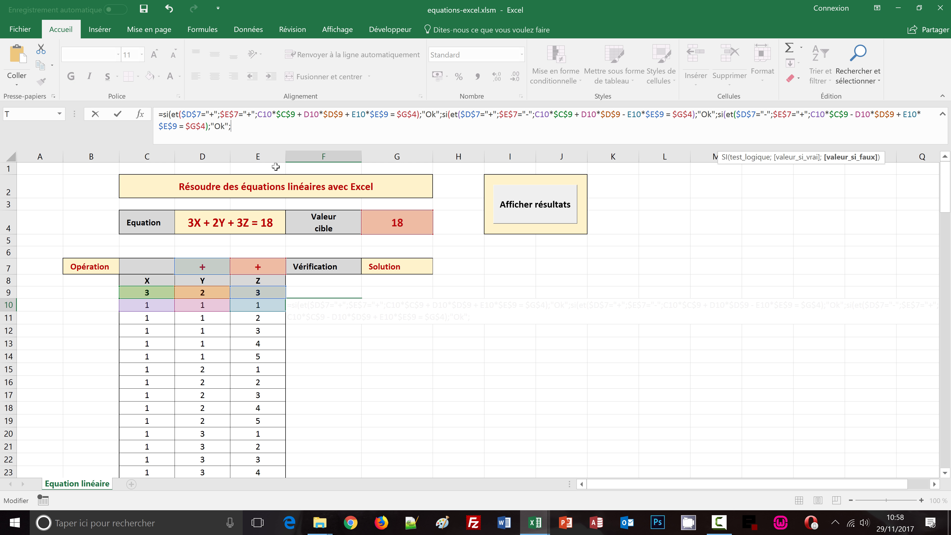
key("ctrl+v")
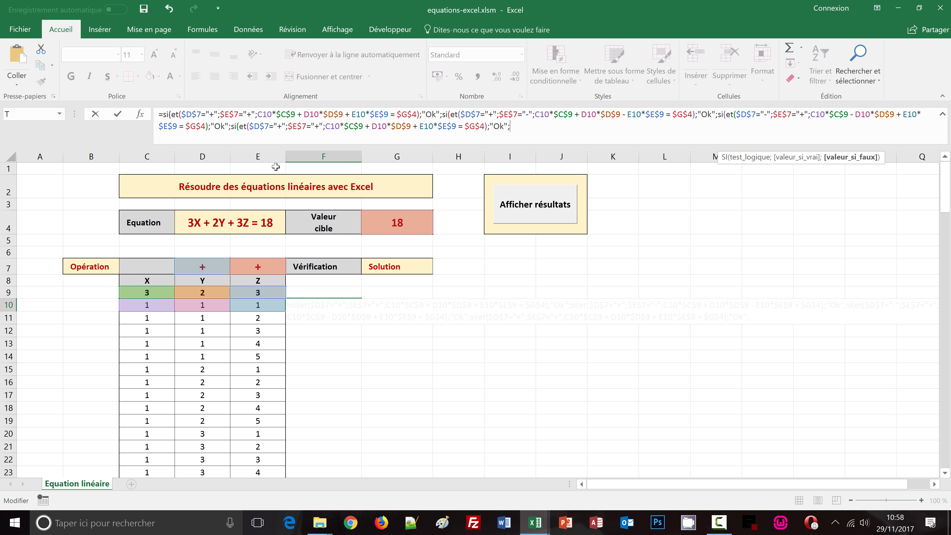
Step: Change all four signs in the fourth clause to minus for the −/− case
double_click(277, 127)
type("-")
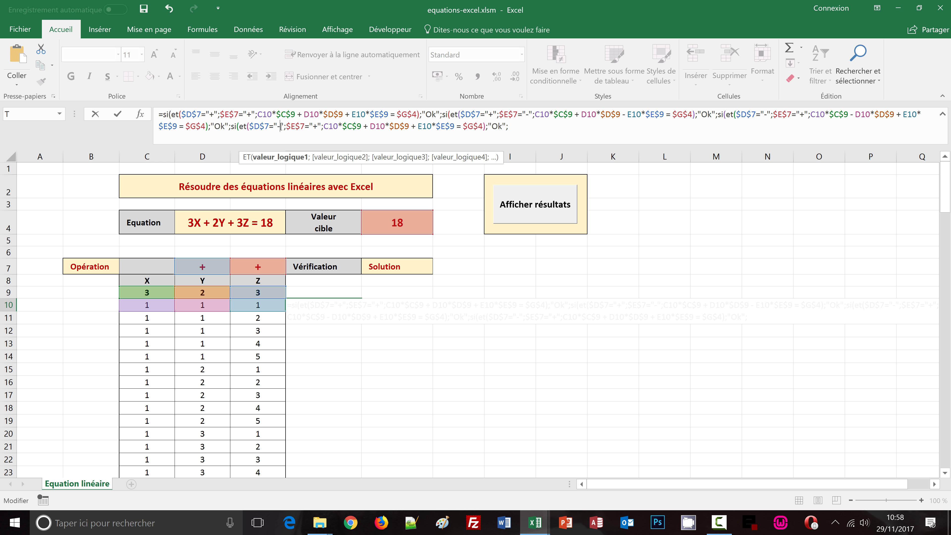
double_click(315, 127)
type("-")
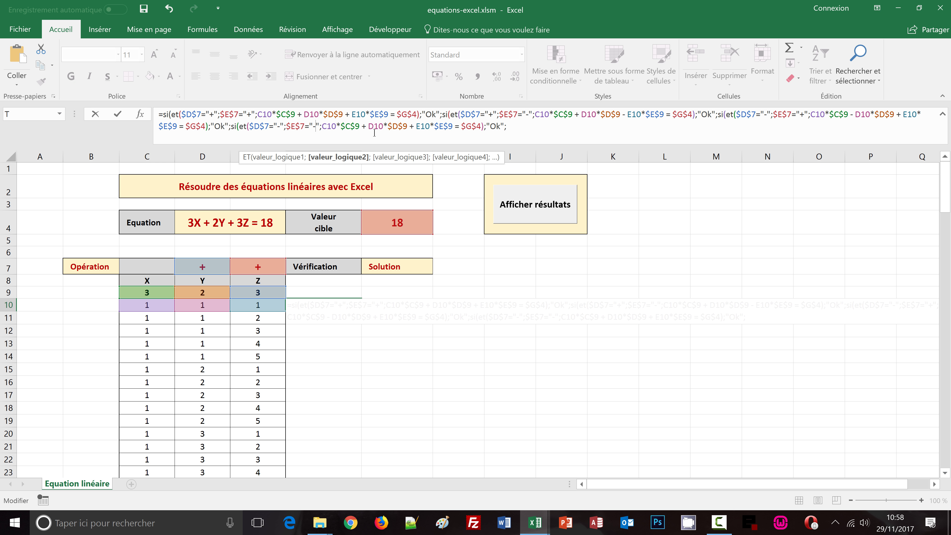
double_click(364, 127)
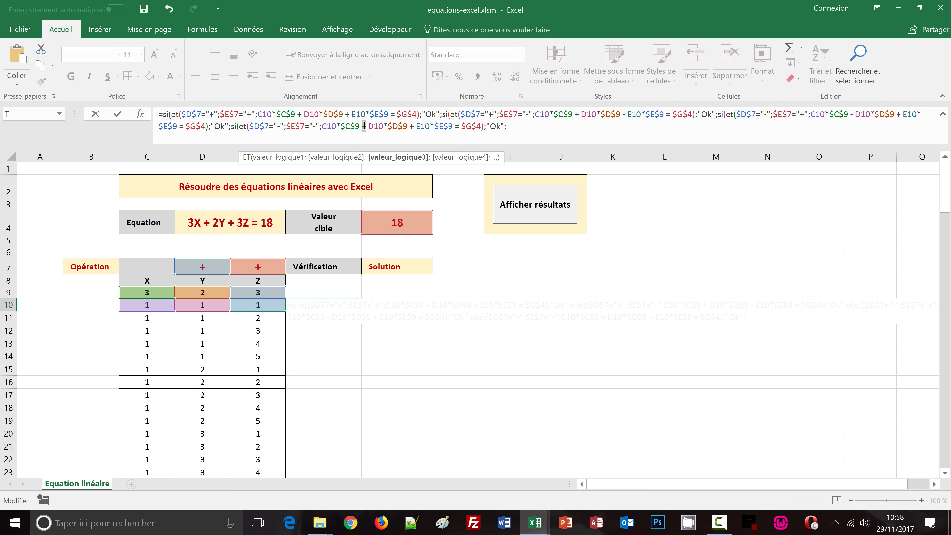
type("-")
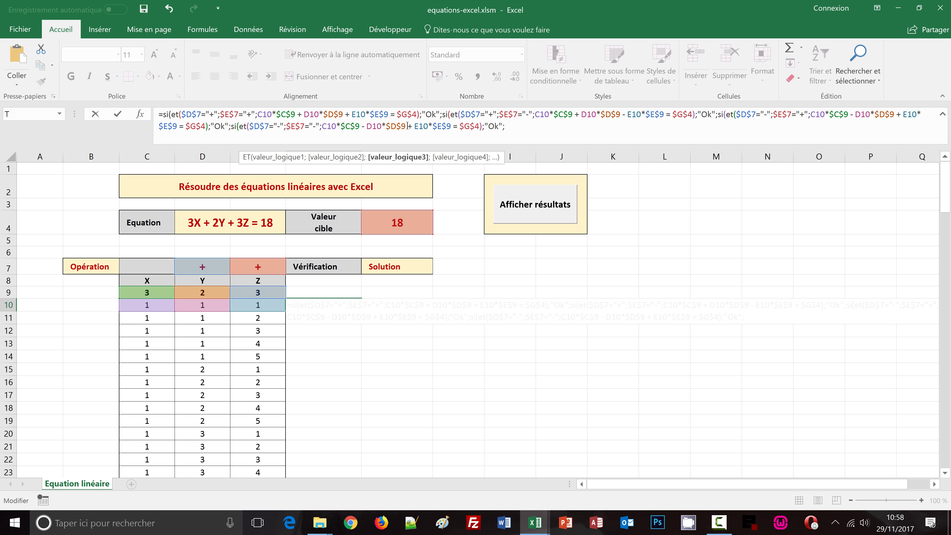
double_click(410, 125)
type("-")
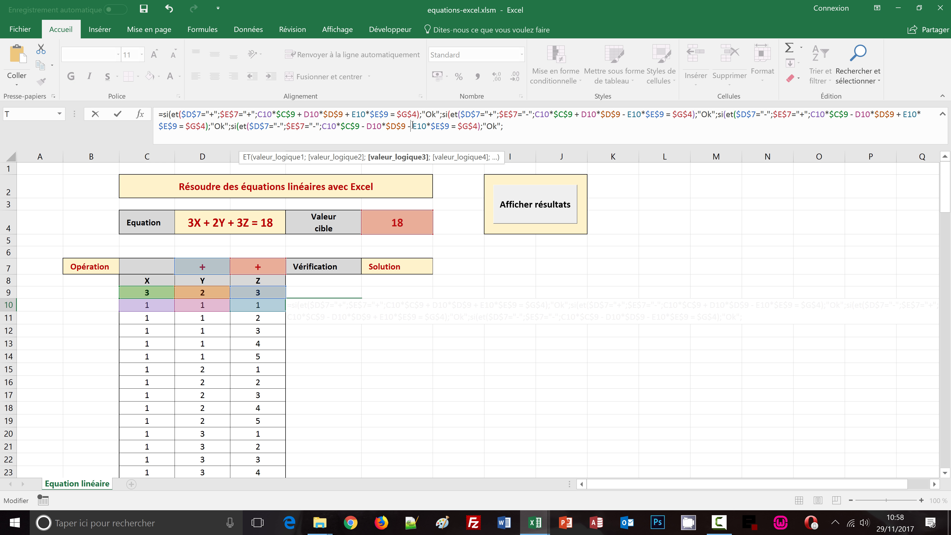
Step: Close the nested SI functions and commit the formula in F10
left_click(517, 128)
type("\"")
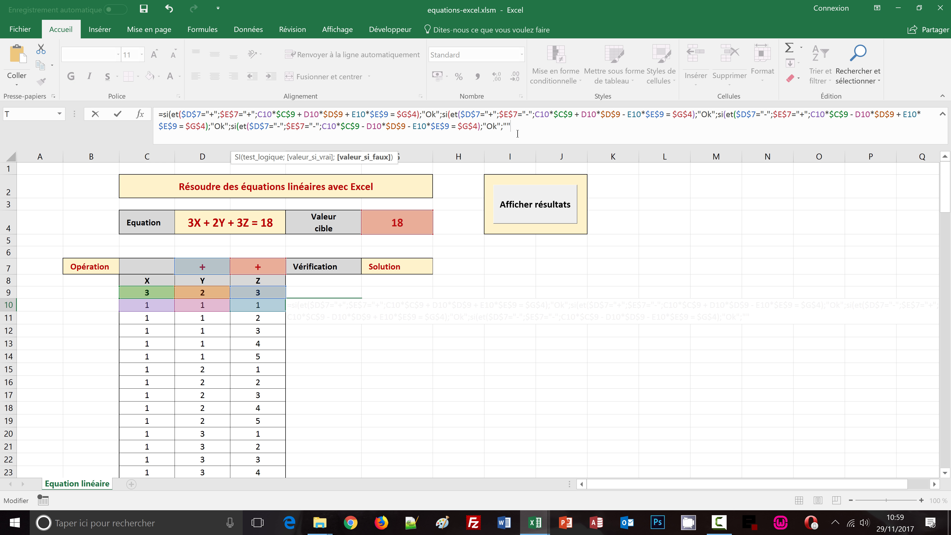
type(")")
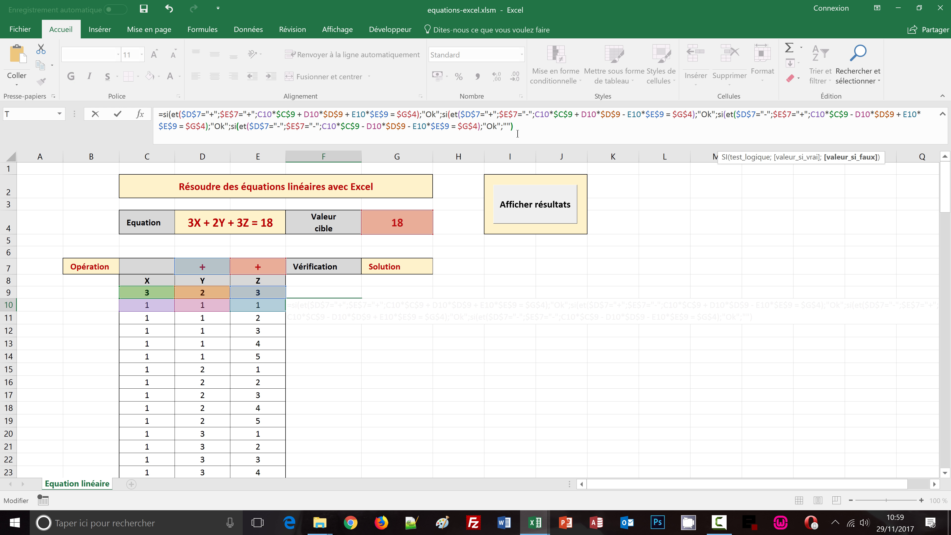
type("))")
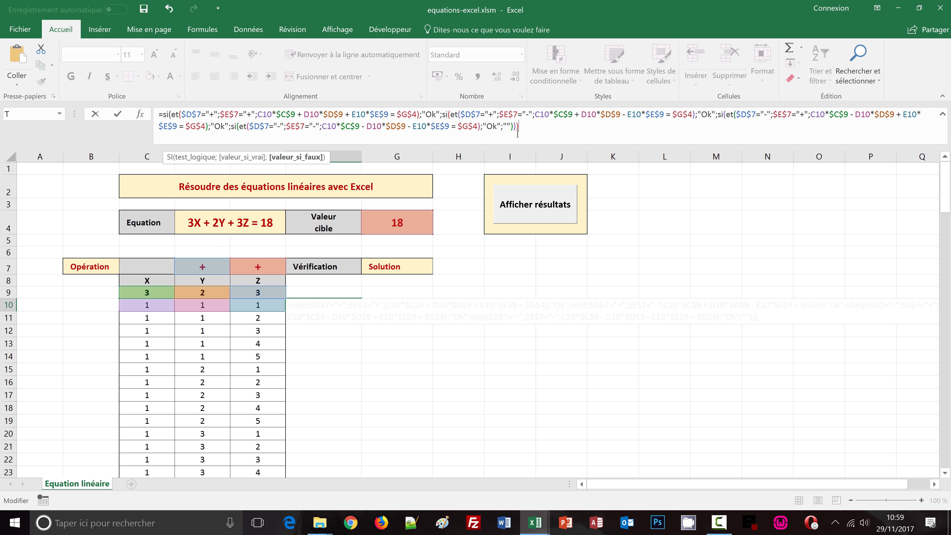
type(")")
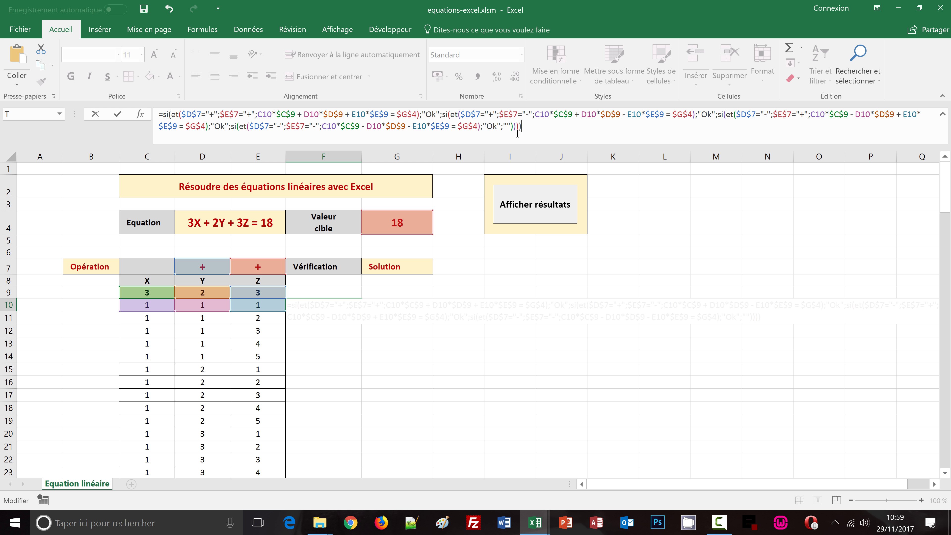
key("ctrl+Return")
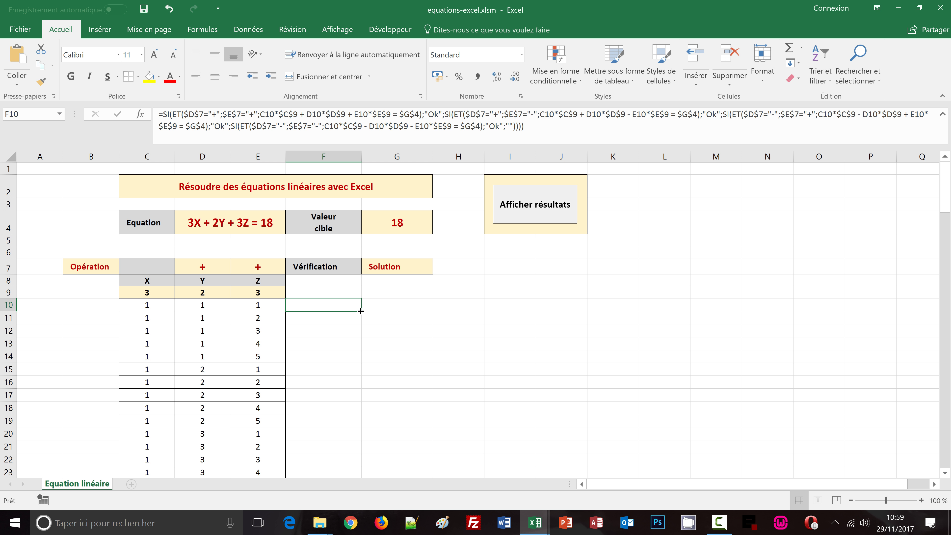
Step: Fill F10's formula down to F134, spot-checking the copies in F22, F46 and F70
double_click(361, 311)
scroll(393, 360, "down", 1)
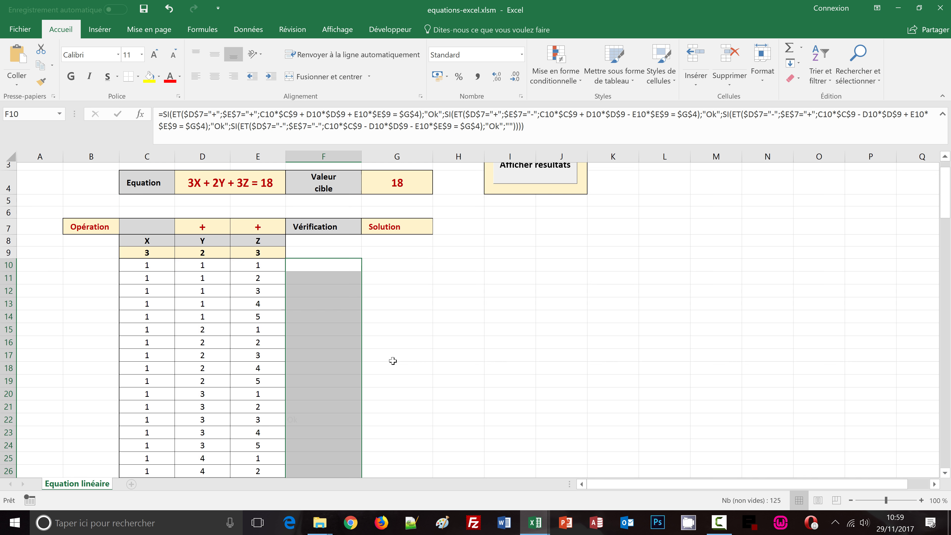
scroll(392, 360, "down", 2)
left_click(391, 339)
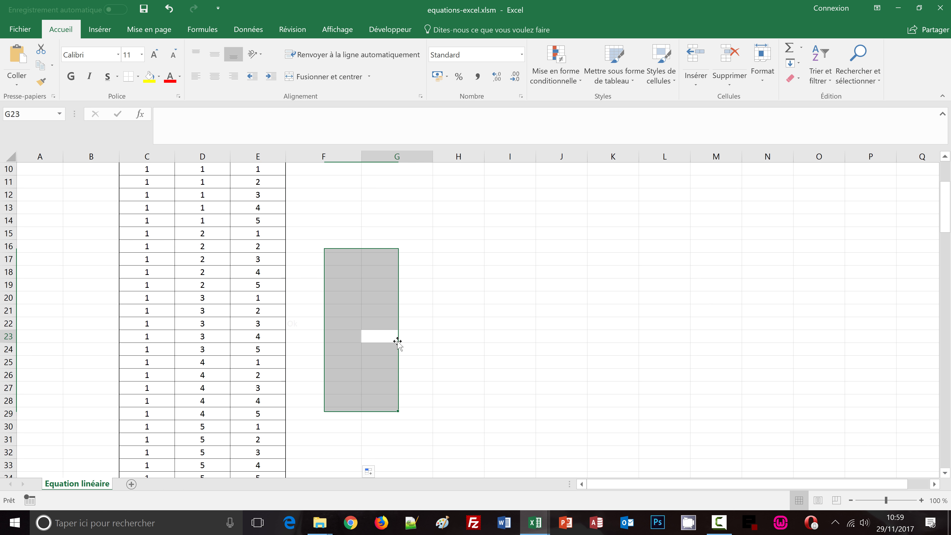
left_click(298, 324)
scroll(322, 357, "down", 1)
scroll(321, 358, "down", 1)
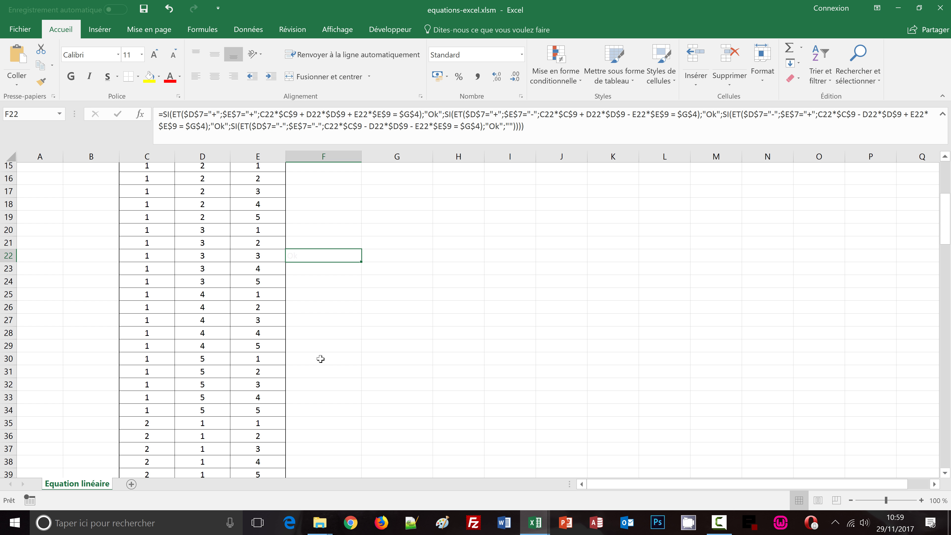
scroll(321, 358, "down", 1)
scroll(320, 359, "down", 1)
scroll(321, 359, "down", 1)
scroll(321, 359, "down", 1)
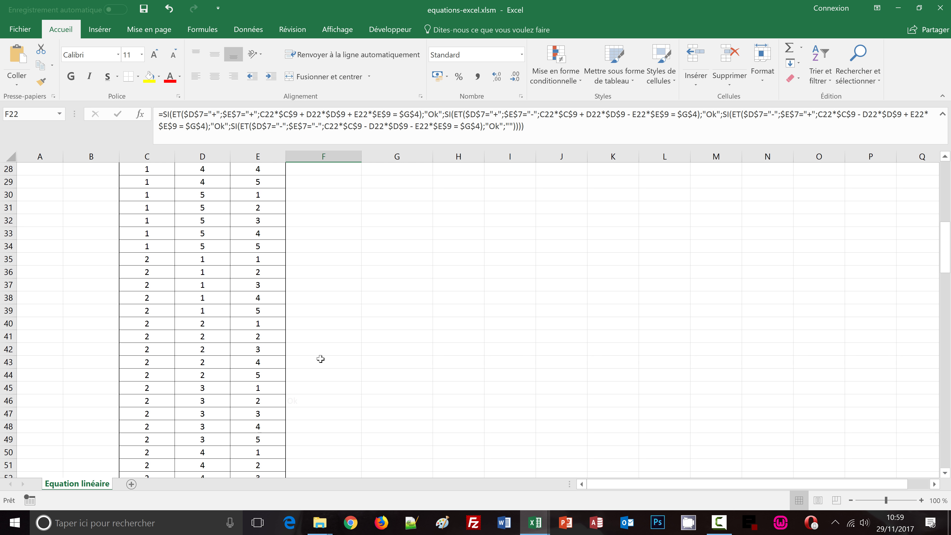
left_click(299, 401)
scroll(369, 400, "down", 2)
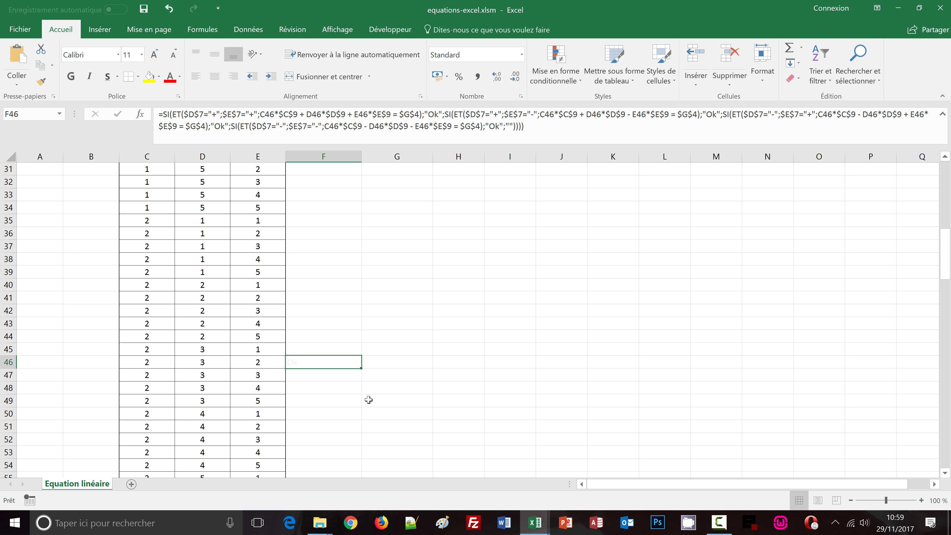
scroll(369, 400, "down", 1)
scroll(370, 400, "down", 1)
scroll(370, 400, "down", 1)
scroll(370, 400, "down", 1)
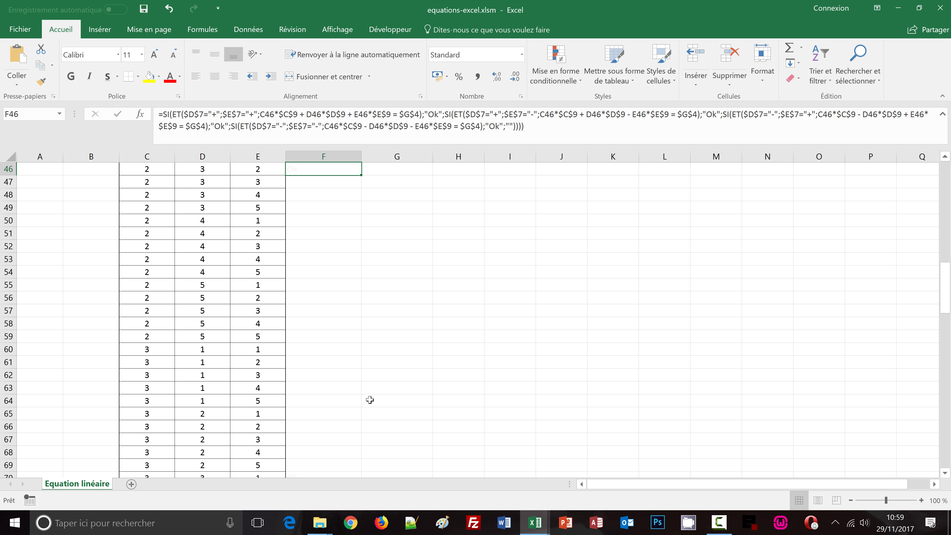
scroll(370, 400, "down", 2)
scroll(370, 400, "down", 1)
left_click(318, 366)
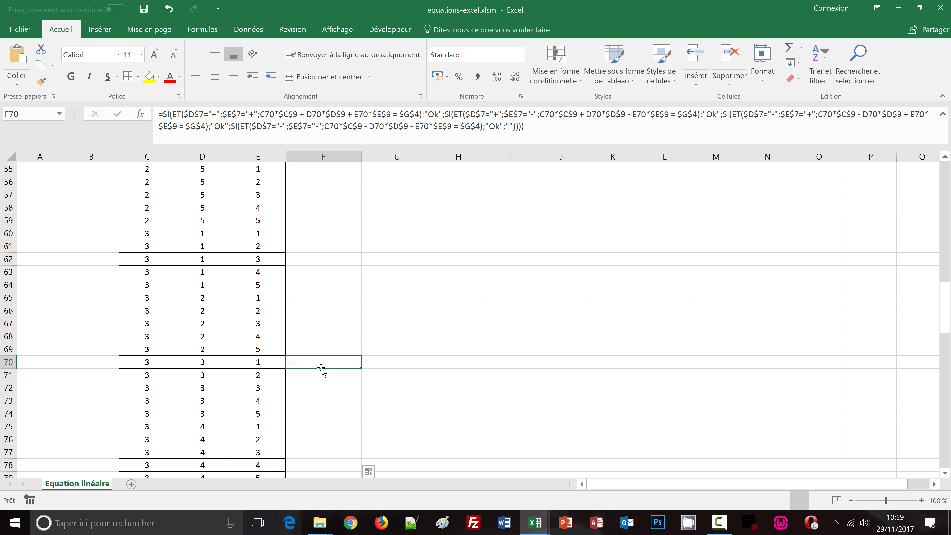
scroll(390, 375, "down", 2)
scroll(389, 375, "down", 2)
scroll(389, 376, "down", 1)
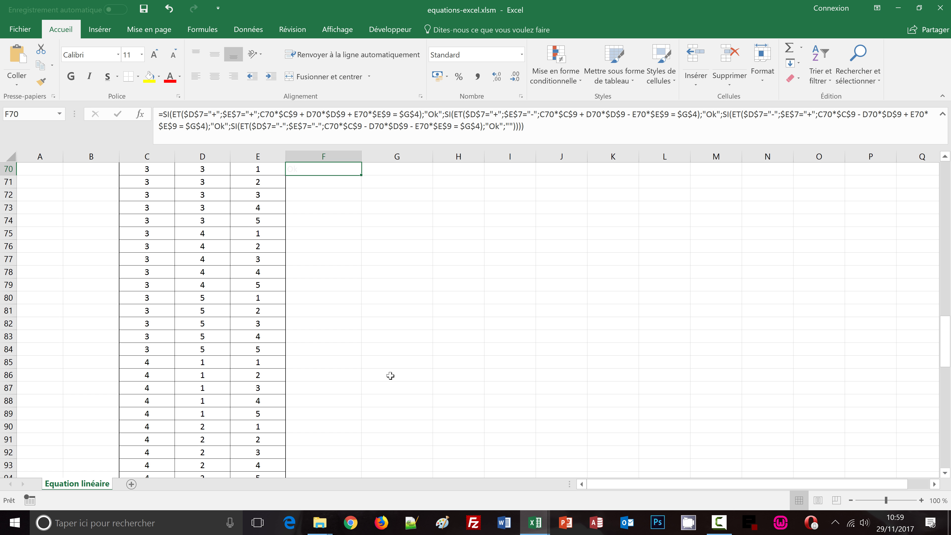
scroll(389, 375, "down", 1)
scroll(390, 375, "down", 2)
scroll(389, 376, "down", 2)
scroll(390, 376, "down", 2)
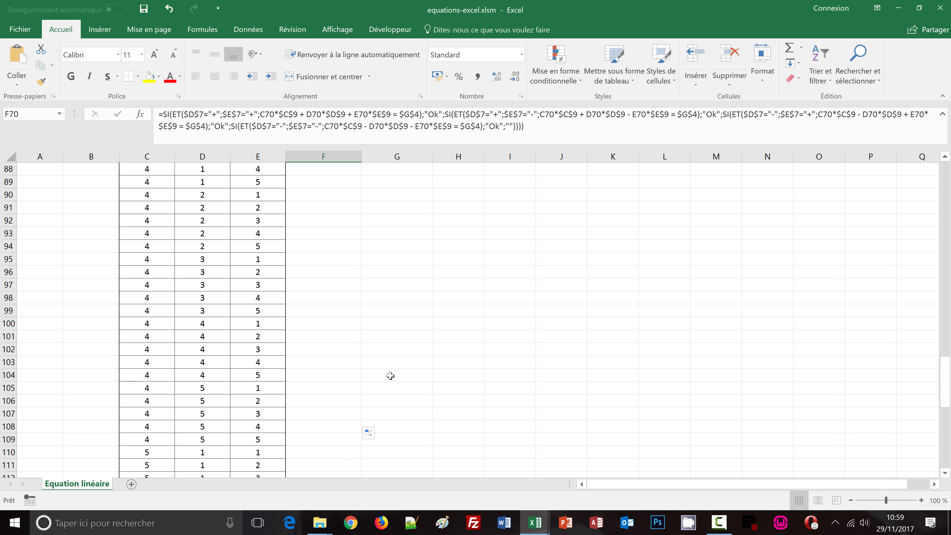
scroll(390, 376, "down", 1)
scroll(390, 375, "down", 1)
scroll(402, 372, "down", 1)
left_click(418, 321)
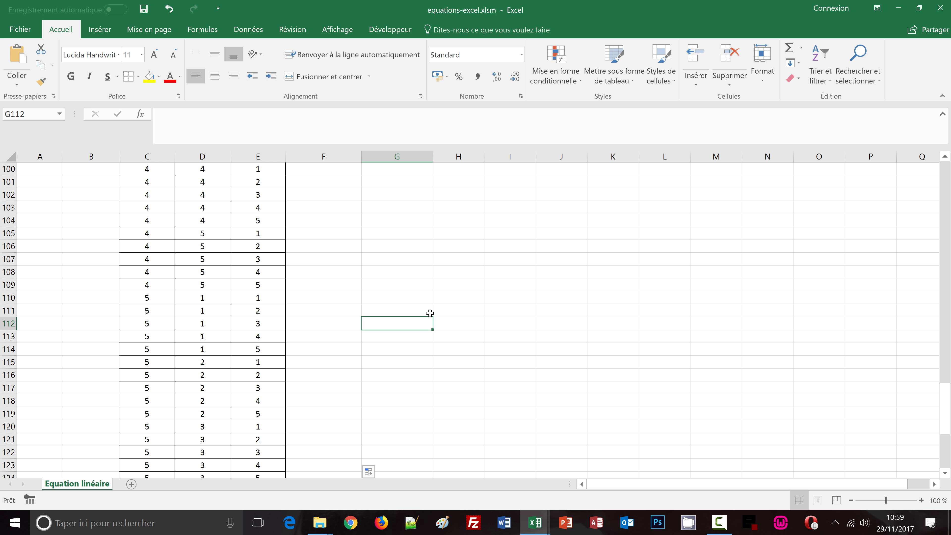
key("ctrl+Home")
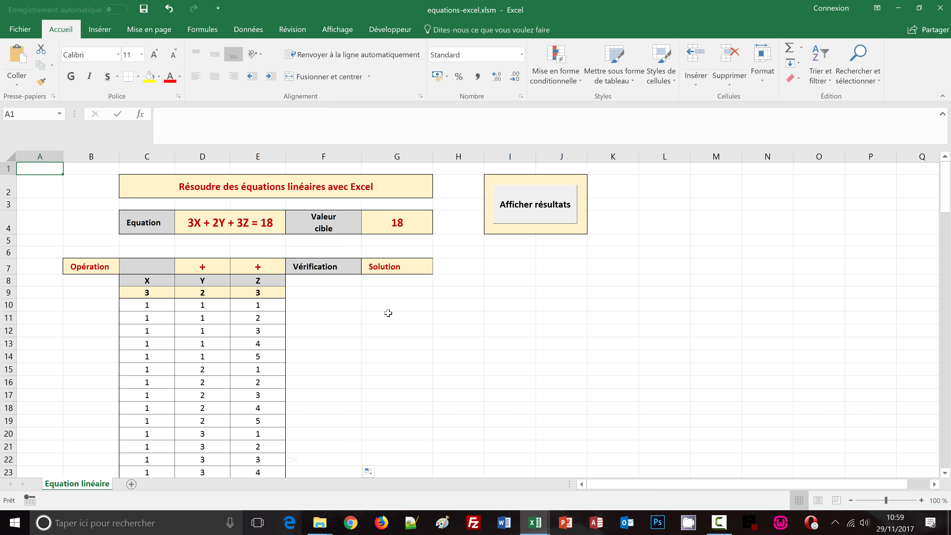
left_click(390, 304)
mouse_move(534, 524)
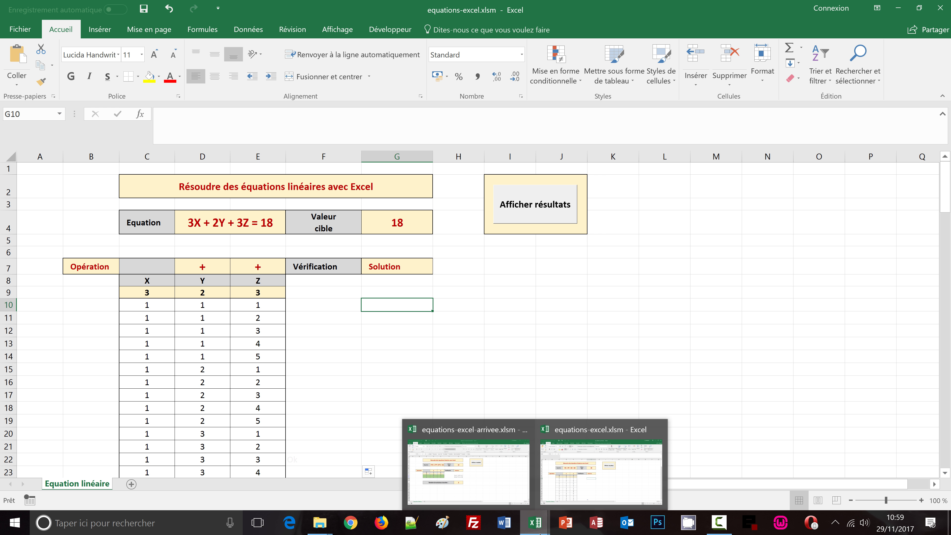
left_click(512, 473)
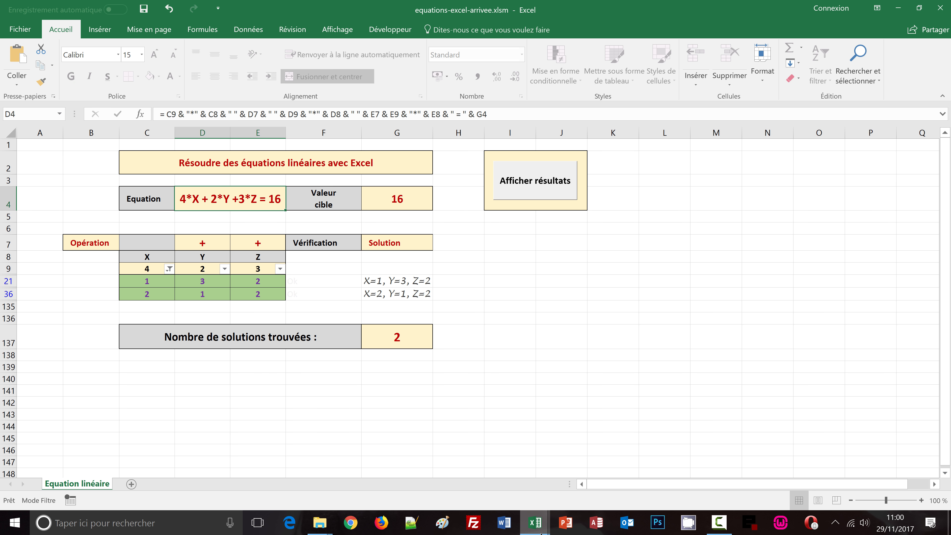
left_click(581, 485)
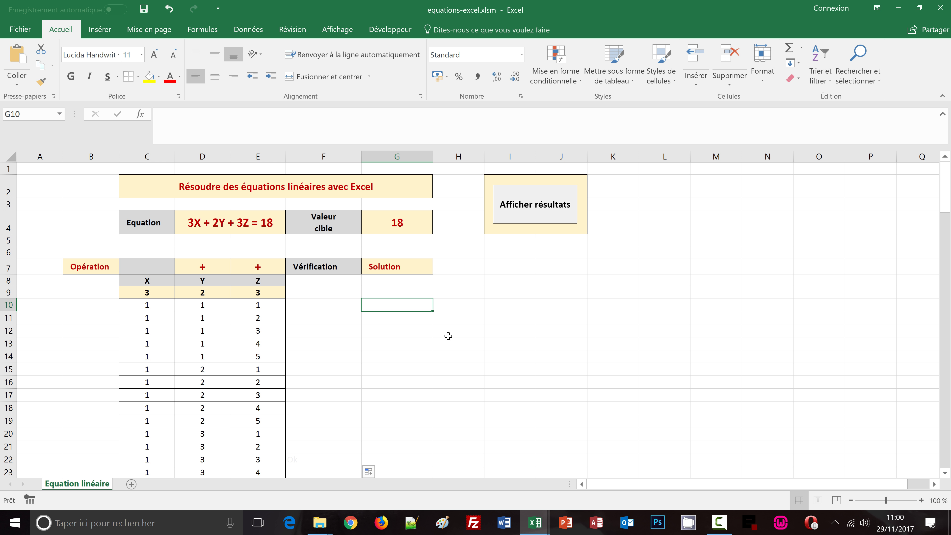
Step: In G10 begin =SI(F10="Ok"; with the absolute X header $C$8 followed by & "=" &
type("=s")
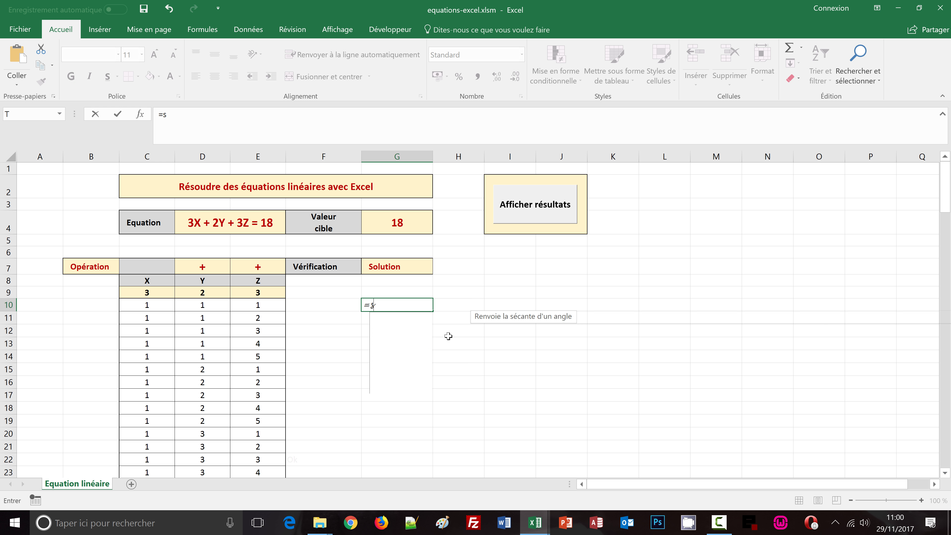
type("i(")
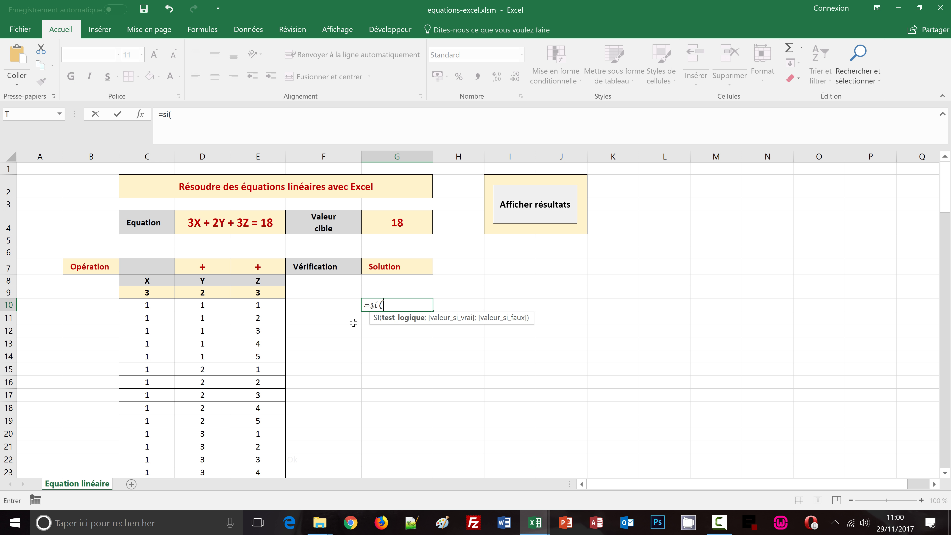
left_click(308, 304)
type("=")
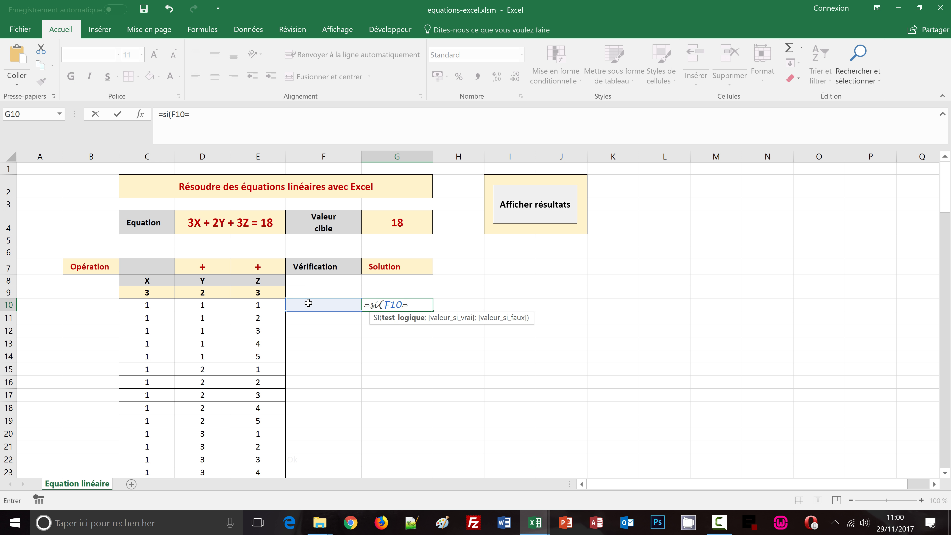
type("\"Ok\"")
type(";")
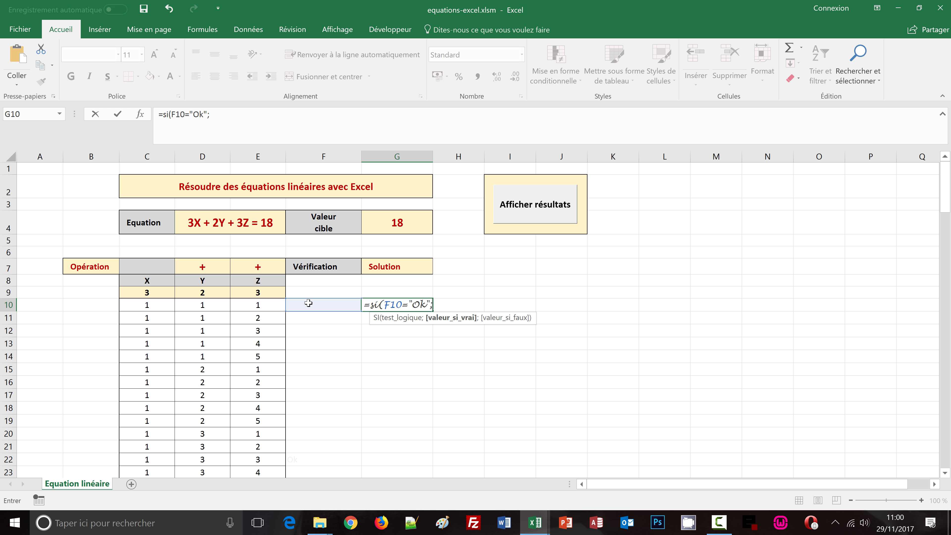
left_click(140, 282)
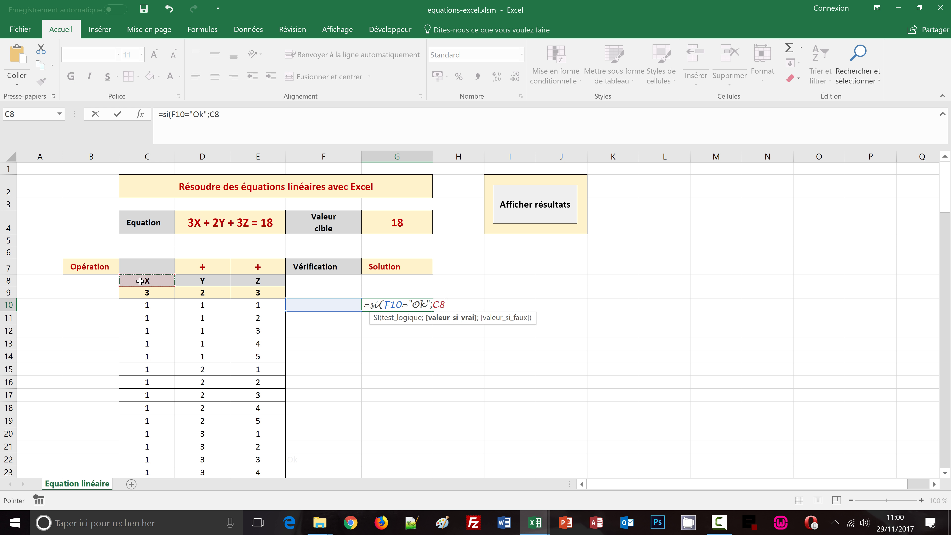
key("F4")
type("$C$8&")
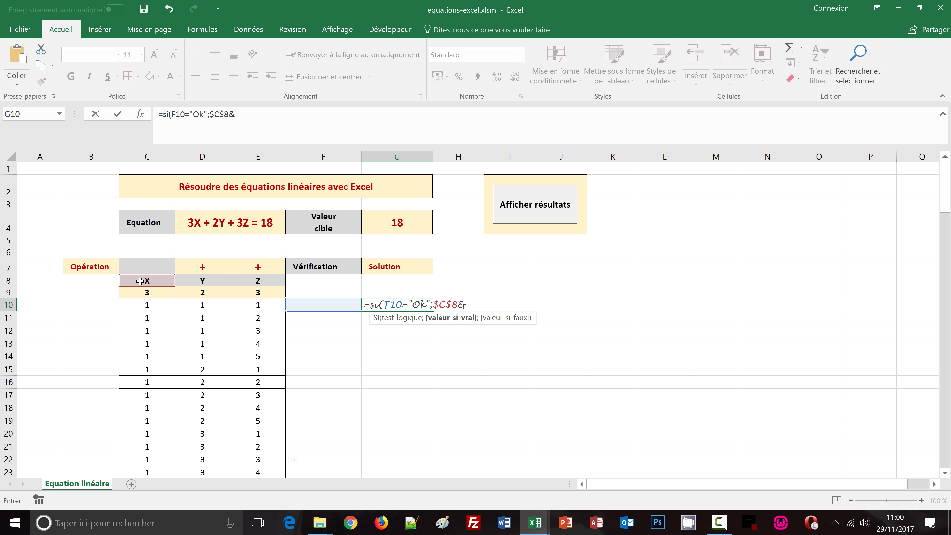
key("BackSpace")
type("& \"")
type("=\" &")
Step: Append C10, a ", " separator, the absolute Y header $D$8 with D10, then the Z header E8
left_click(149, 304)
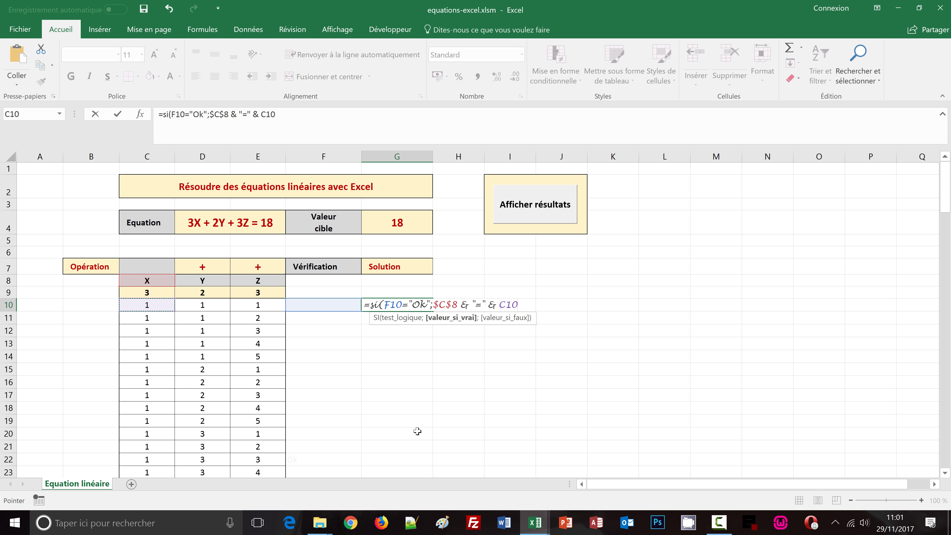
type("& \",")
type(" \"")
type(" &")
left_click(204, 281)
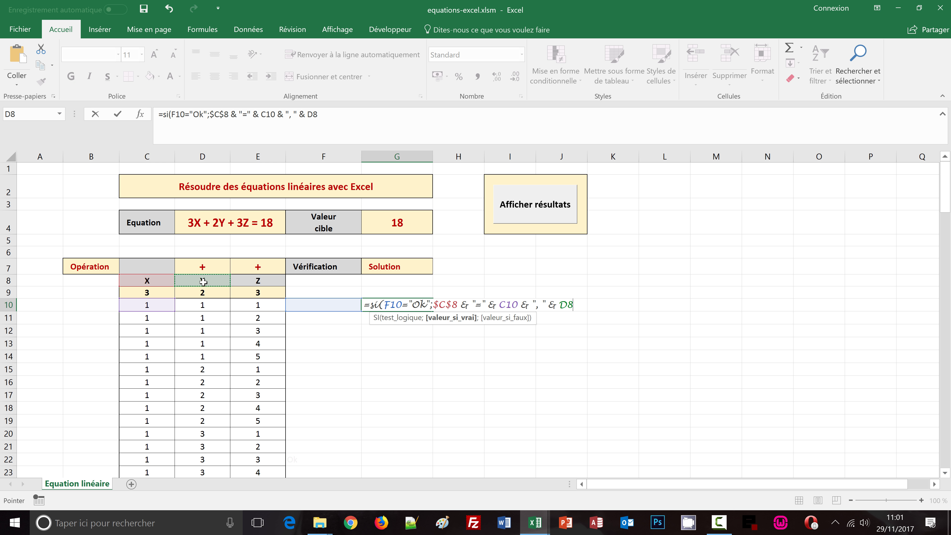
key("F4")
type("& \"=\"")
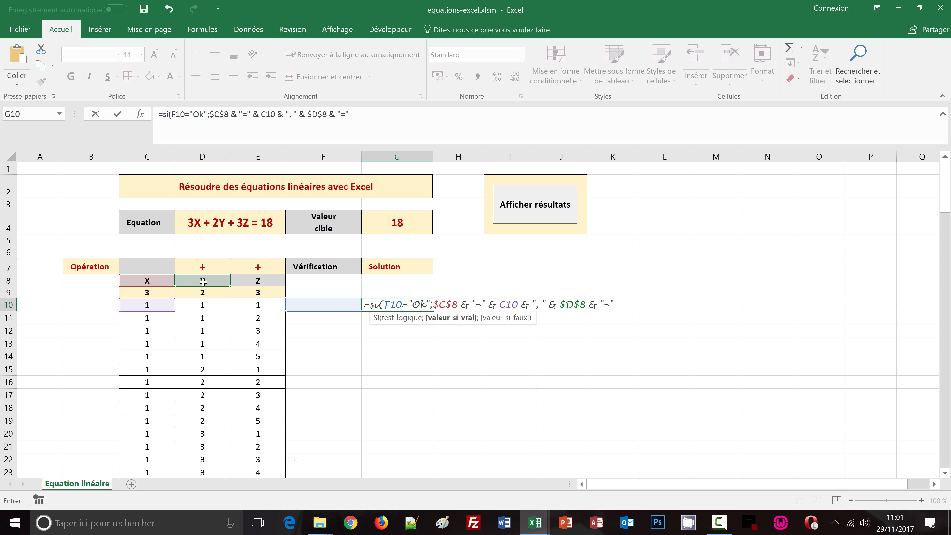
type(" &")
left_click(202, 305)
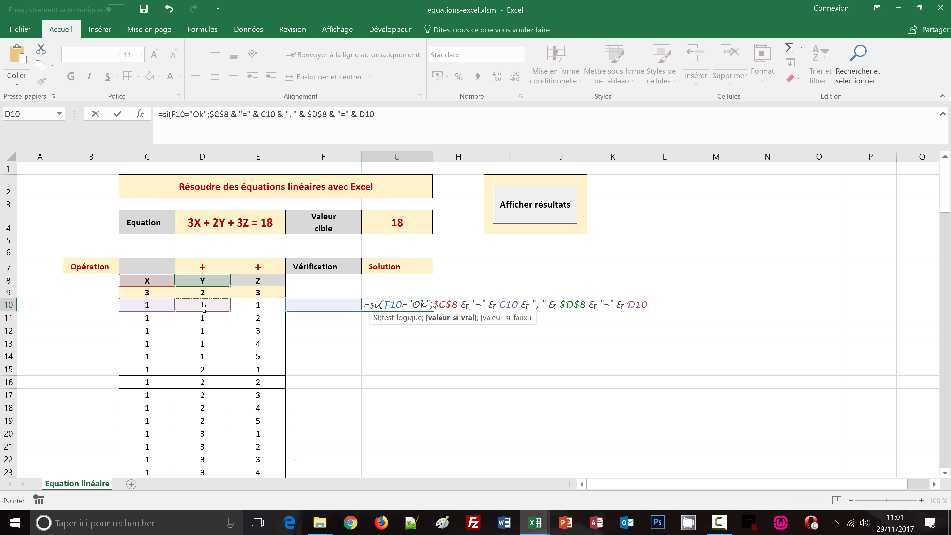
type("&")
type(" \"=\"")
type(" & \", \" &")
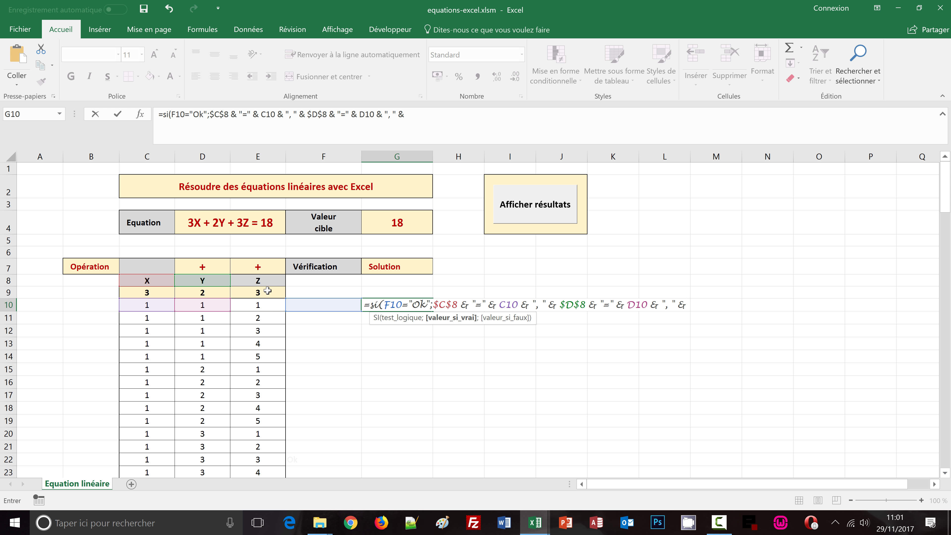
left_click(260, 279)
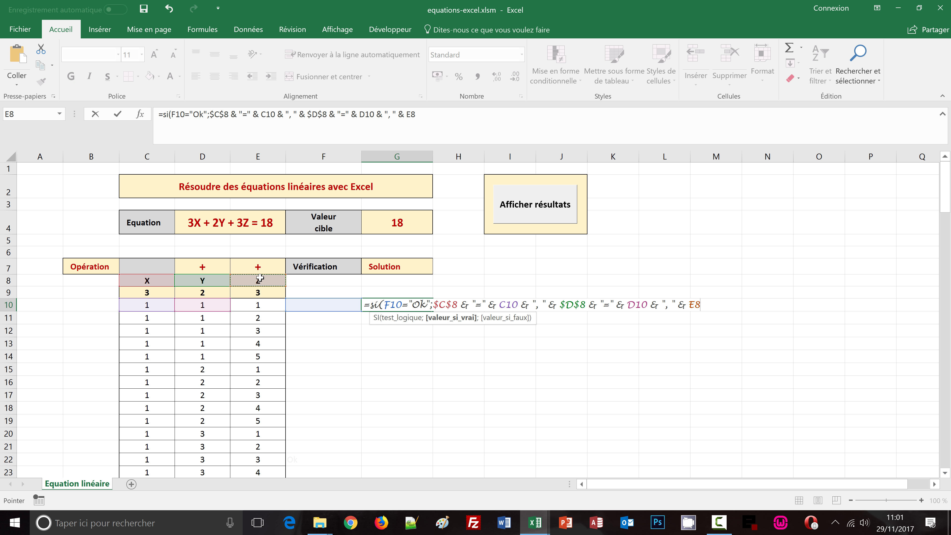
Step: Finish the G10 formula with $E$8 & "=" & E10 and an empty "" false value, then commit it
key("F4")
type("& \"")
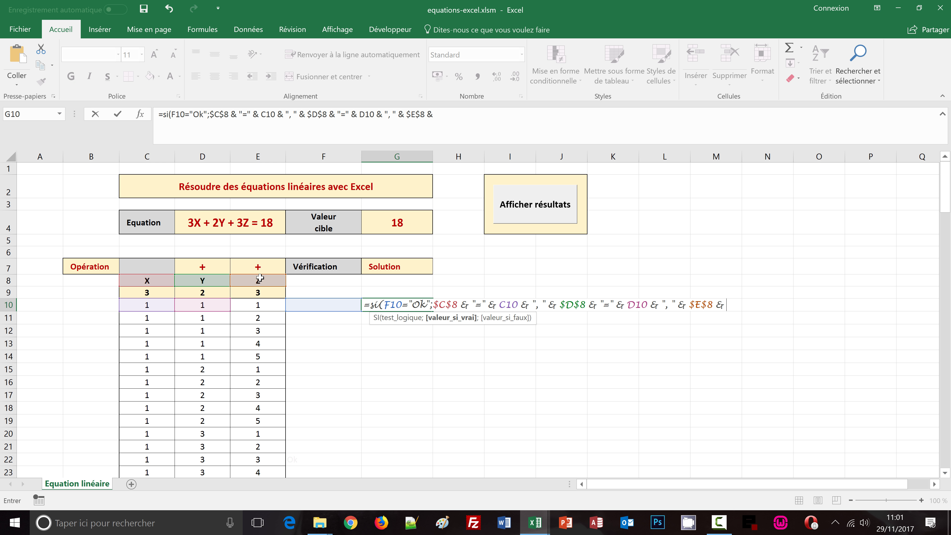
type("=")
left_click(258, 306)
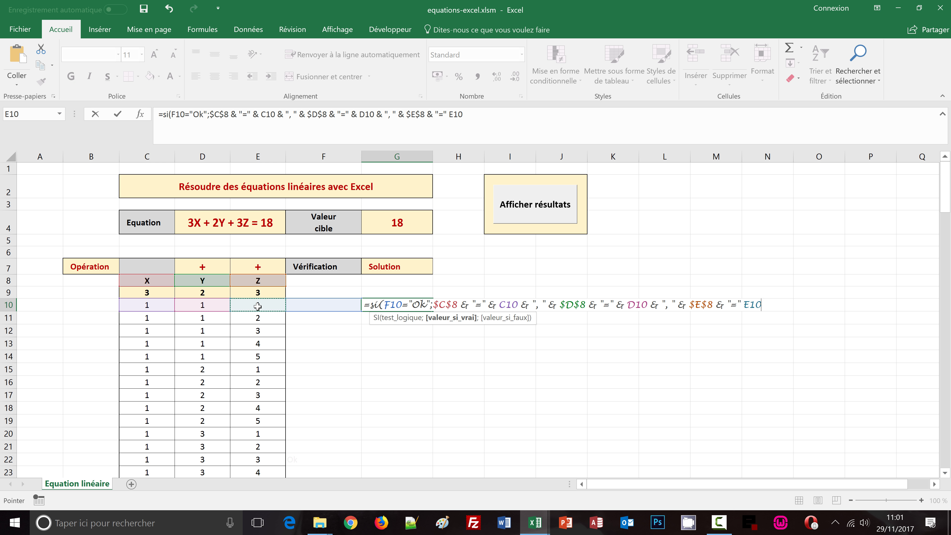
type(";")
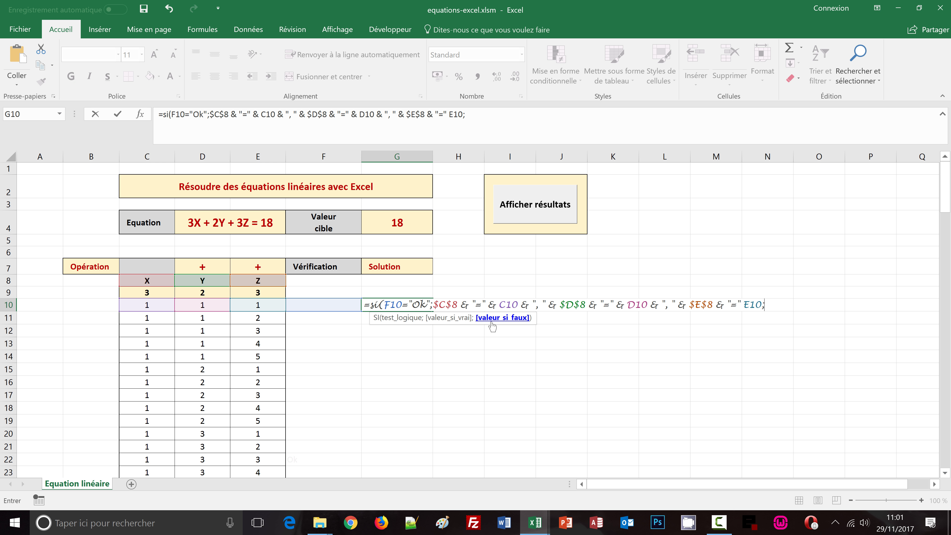
type("\"\"")
type(")")
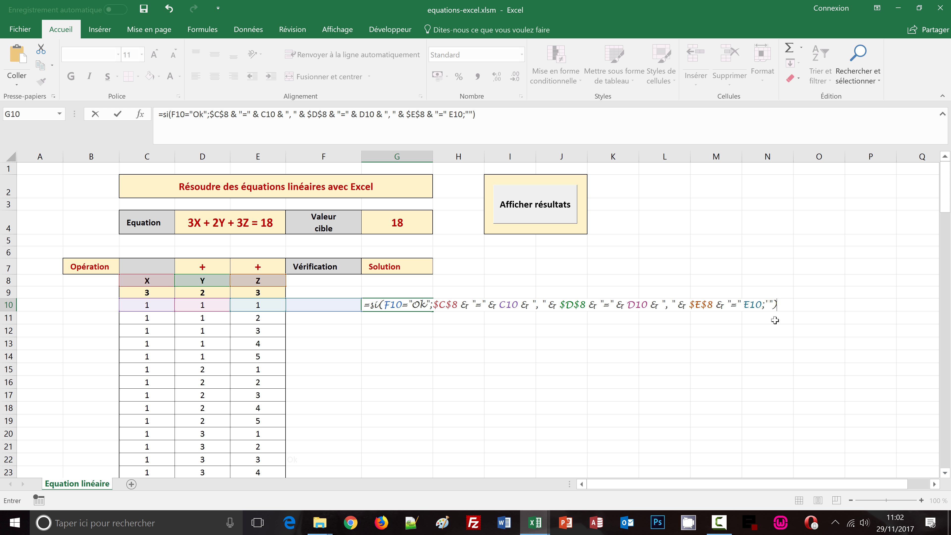
key("F2")
key("Left")
key("Left")
key("Left")
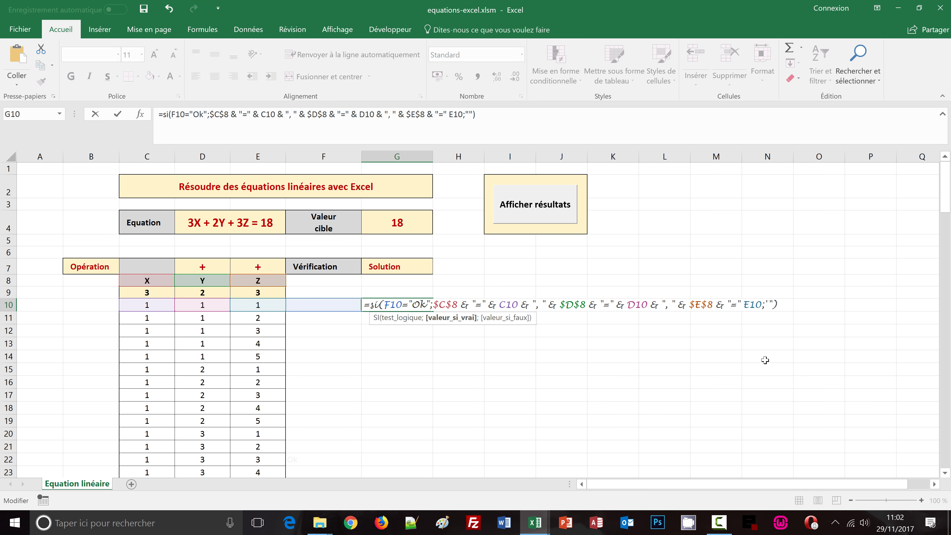
type("&")
key("ctrl+Return")
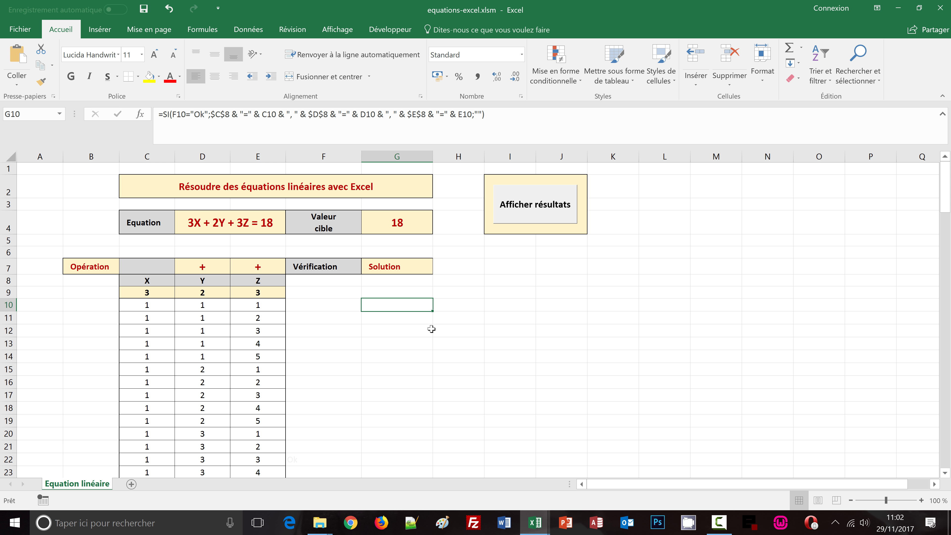
Step: Fill the G10 formula down column G and check the X=1, Y=3, Z=3 solution in G22
double_click(433, 311)
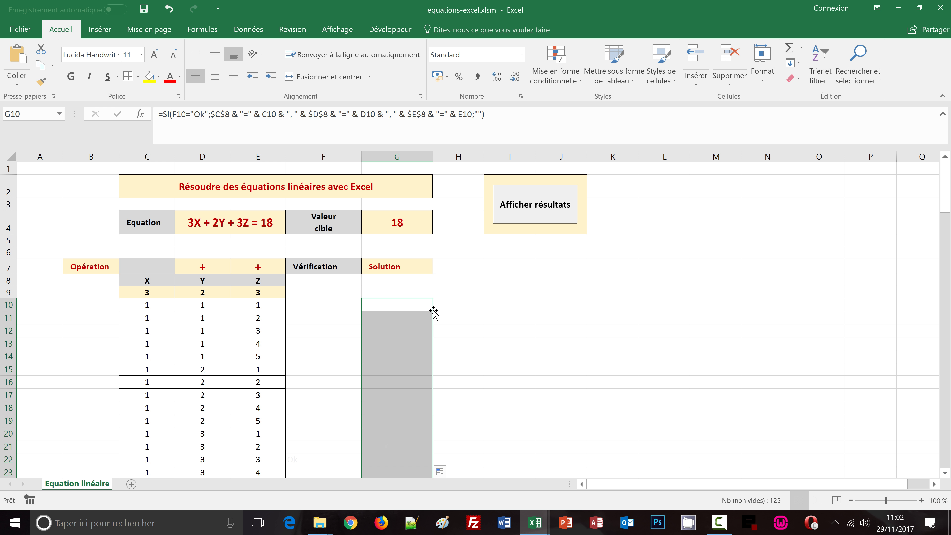
scroll(503, 344, "down", 1)
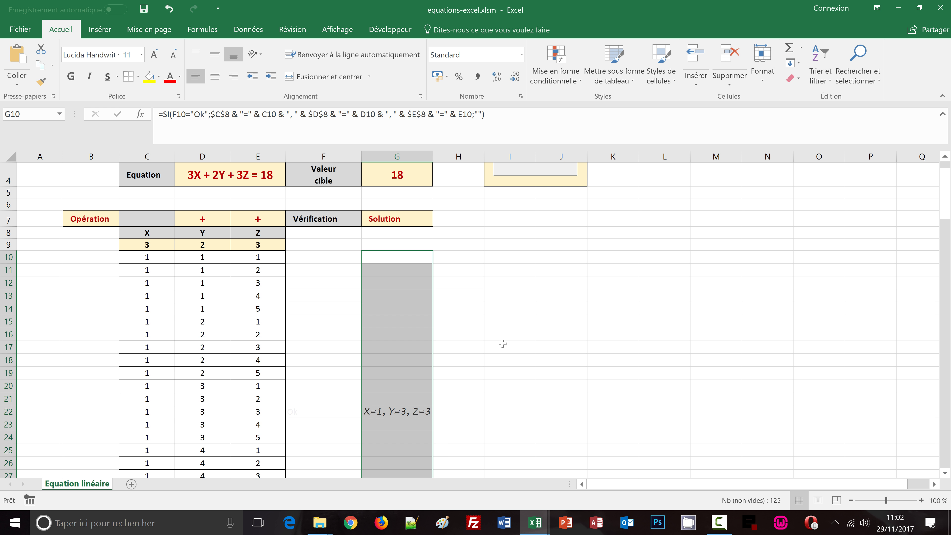
scroll(502, 344, "down", 3)
left_click(417, 293)
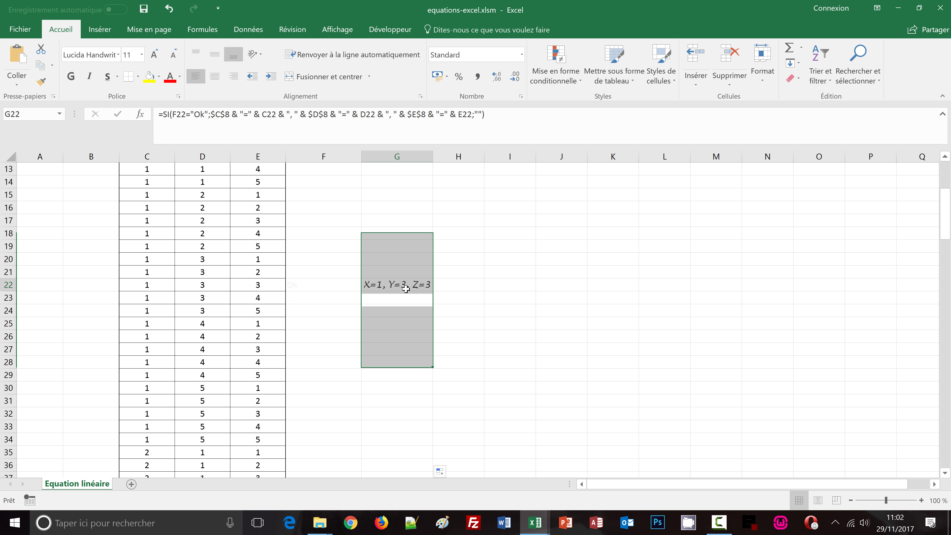
left_click(321, 282)
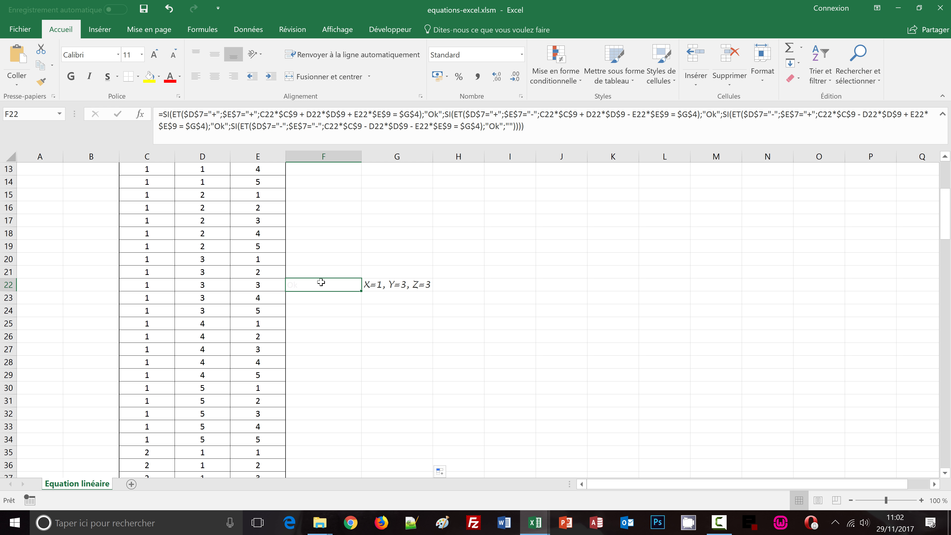
left_click(367, 288)
Step: Check the further solutions in G46 and G70, then return to the top of the sheet
scroll(446, 319, "down", 1)
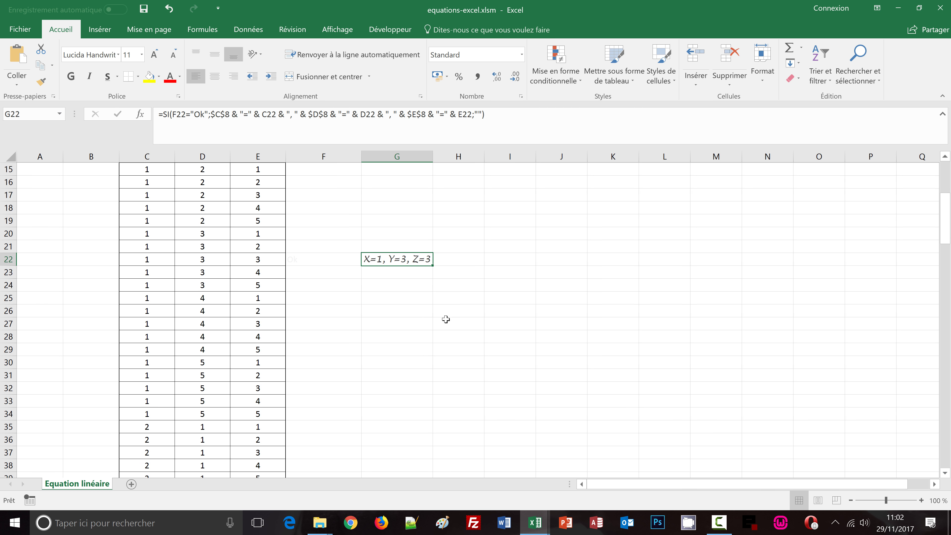
scroll(446, 319, "down", 1)
scroll(445, 319, "down", 1)
scroll(446, 319, "down", 1)
scroll(445, 318, "down", 2)
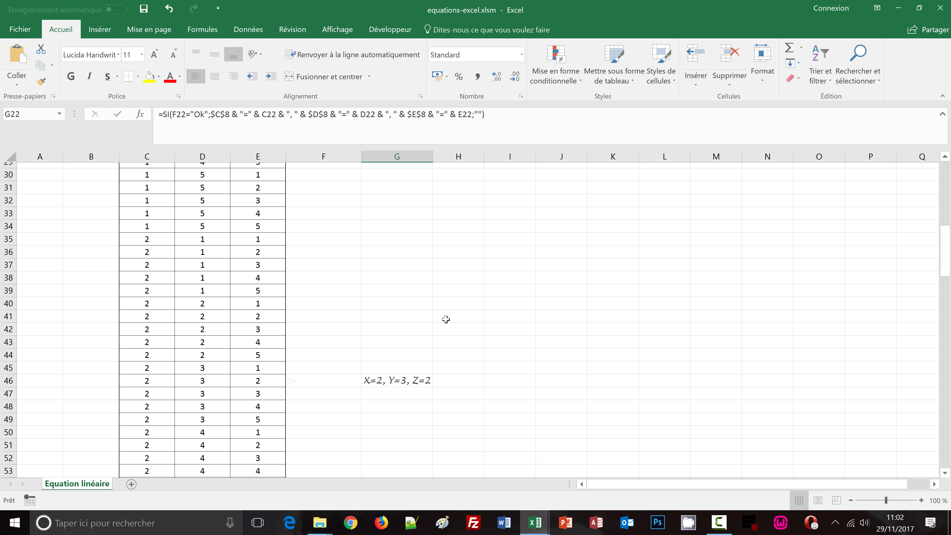
scroll(449, 330, "down", 2)
scroll(450, 330, "down", 1)
left_click(389, 289)
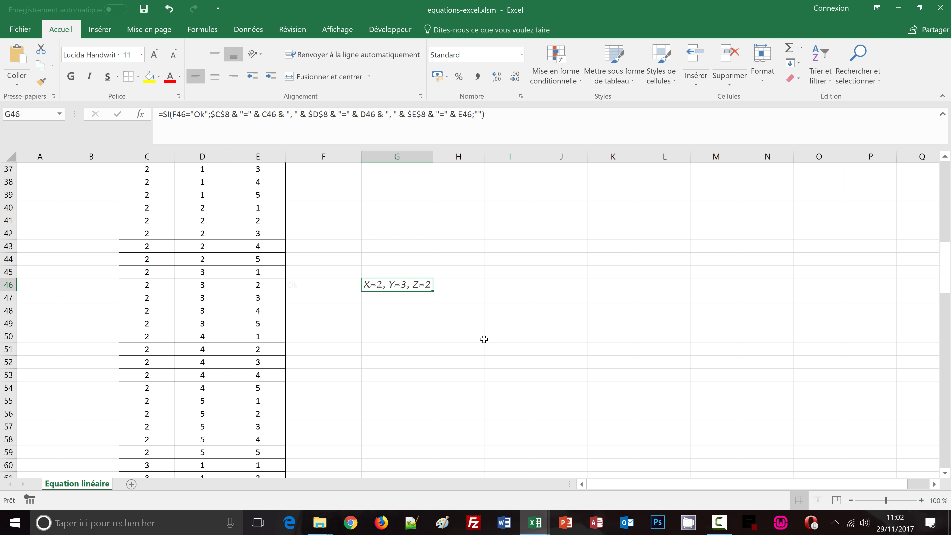
scroll(485, 339, "down", 2)
scroll(484, 339, "down", 3)
scroll(484, 339, "down", 1)
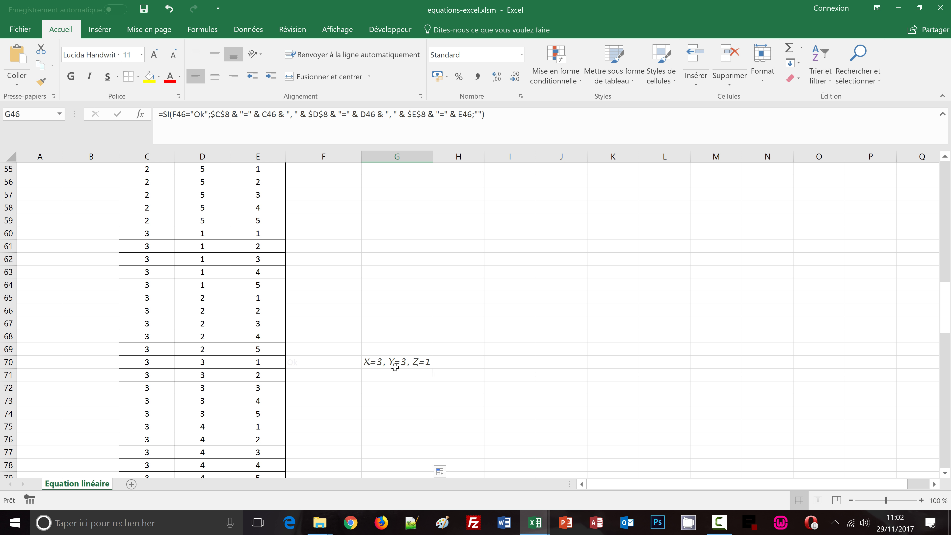
left_click(381, 363)
scroll(516, 385, "down", 1)
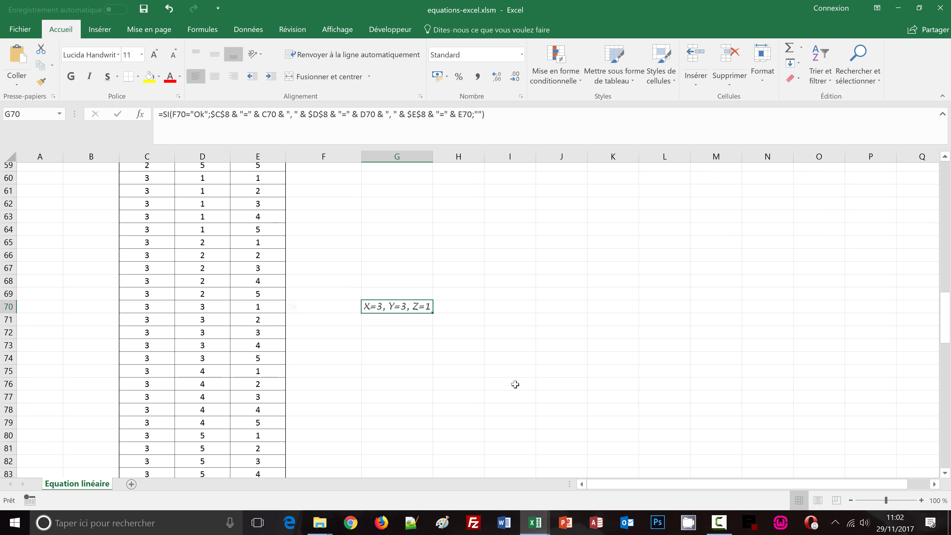
scroll(515, 384, "down", 1)
left_click(520, 360)
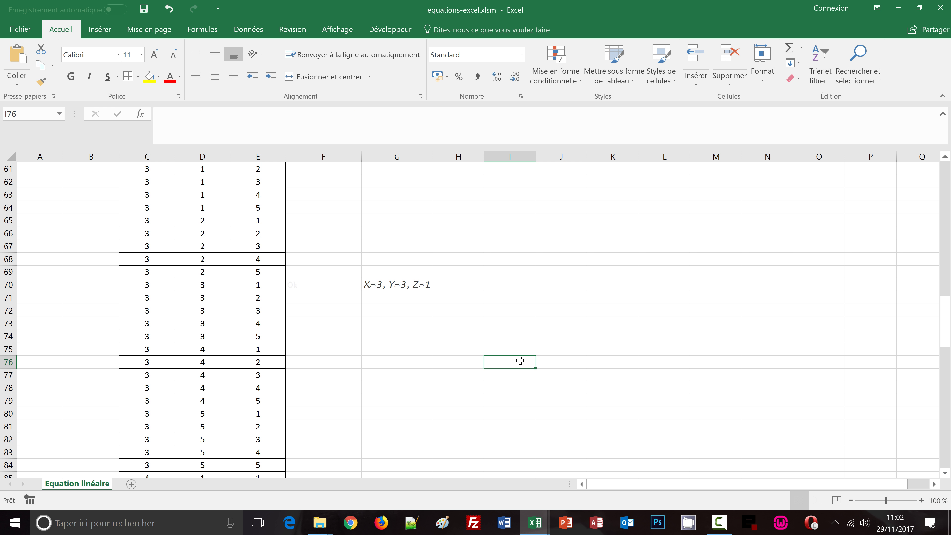
key("ctrl+Home")
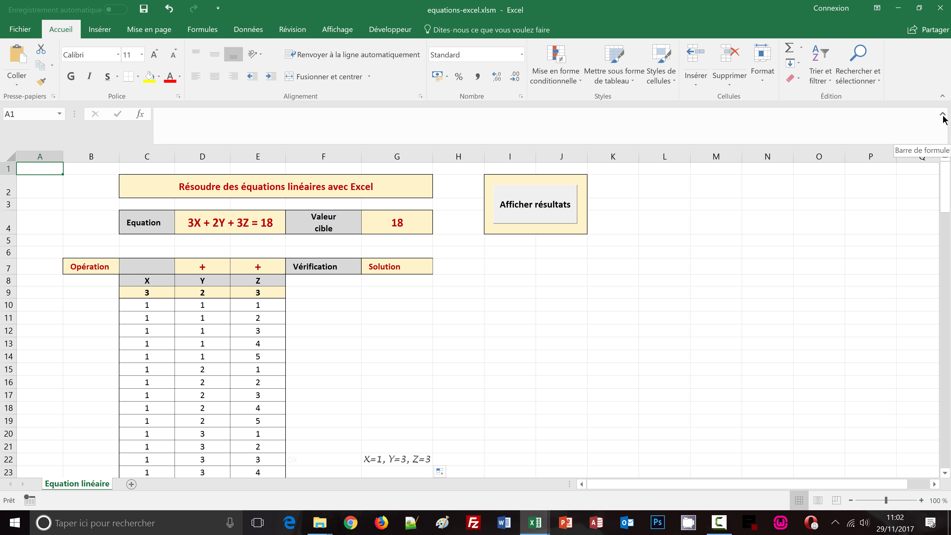
left_click(942, 113)
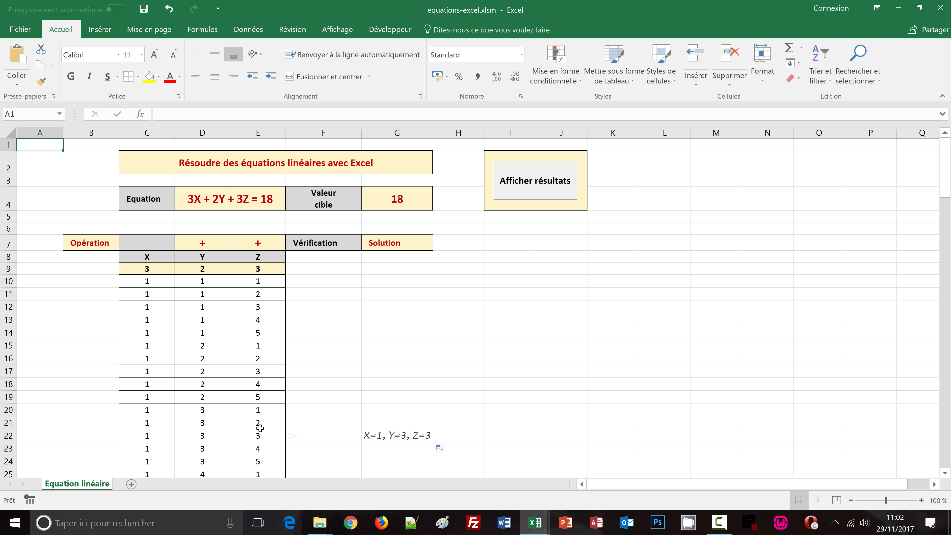
Step: Select the X, Y, Z value range C10:E134 and scroll back to the top
left_click(154, 281)
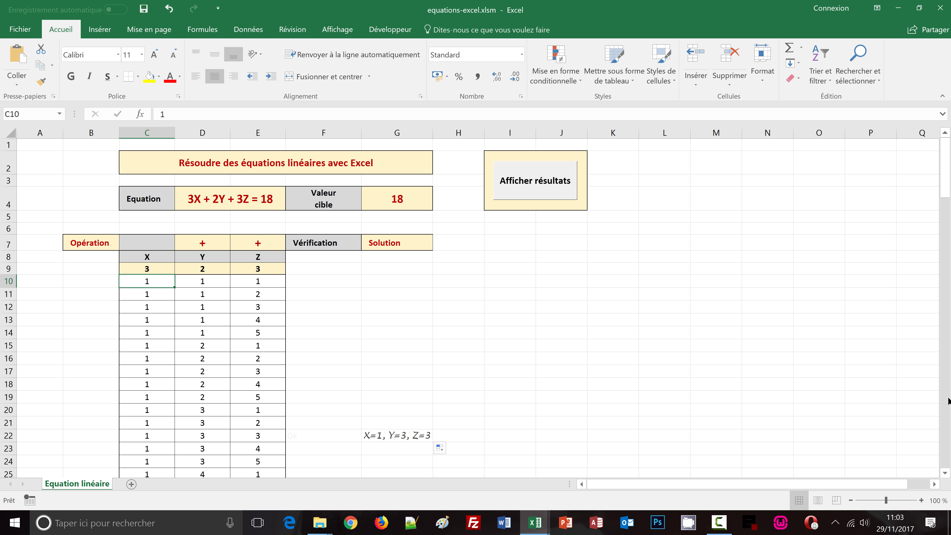
scroll(949, 413, "down", 8)
scroll(949, 427, "down", 7)
scroll(949, 434, "down", 9)
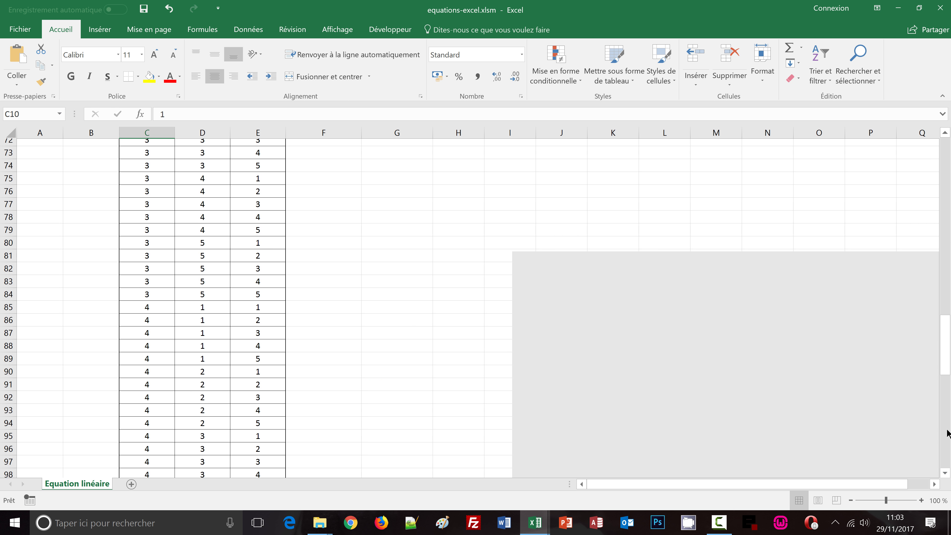
scroll(946, 461, "down", 1)
scroll(947, 461, "down", 5)
scroll(947, 461, "down", 4)
scroll(679, 350, "down", 7)
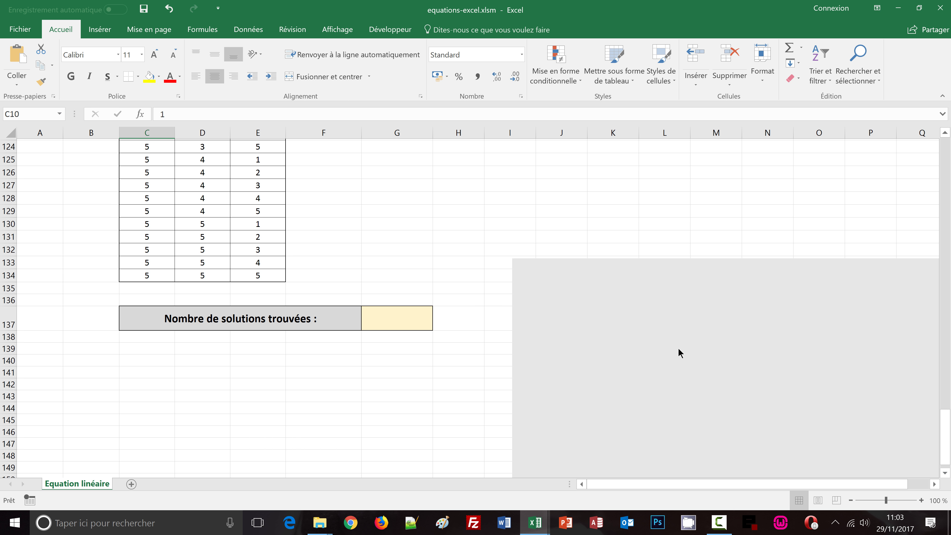
scroll(421, 284, "down", 2)
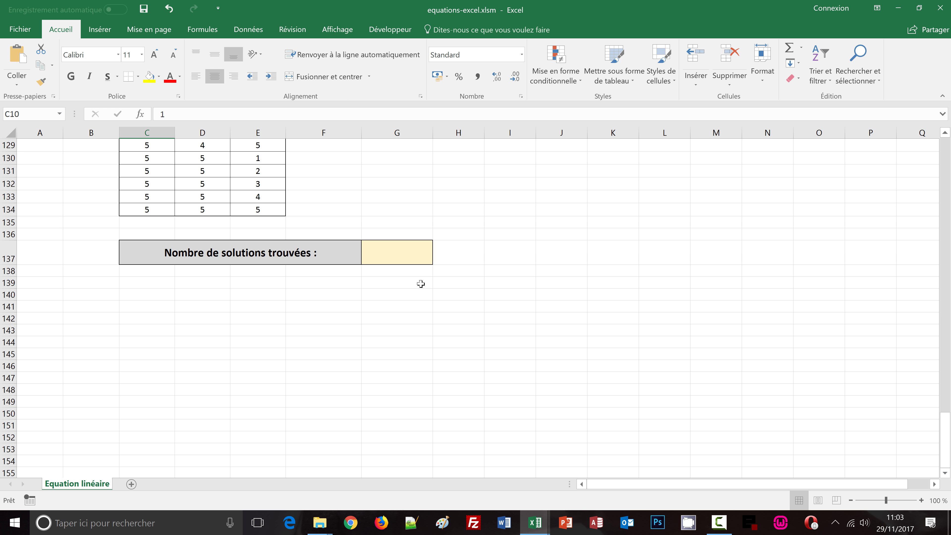
left_click(256, 210, "shift")
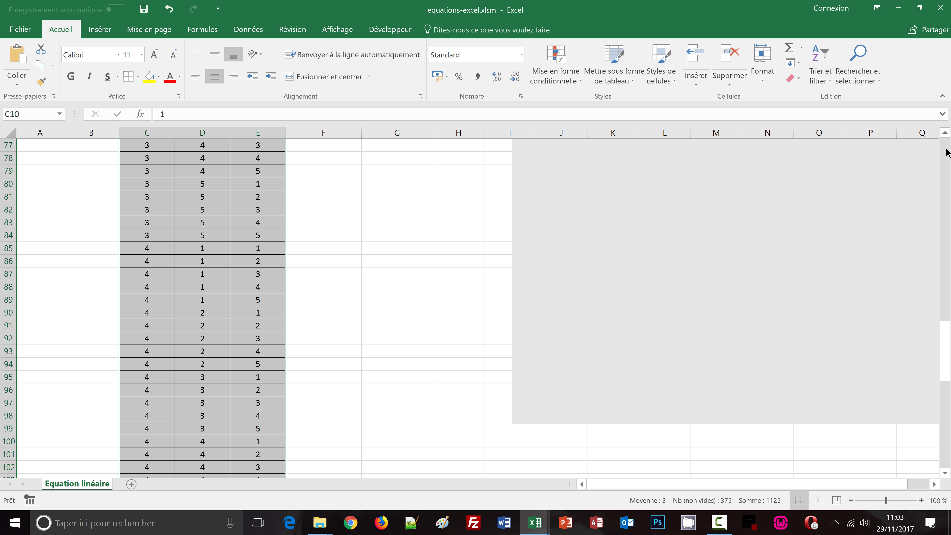
left_click(946, 153)
left_click(946, 153)
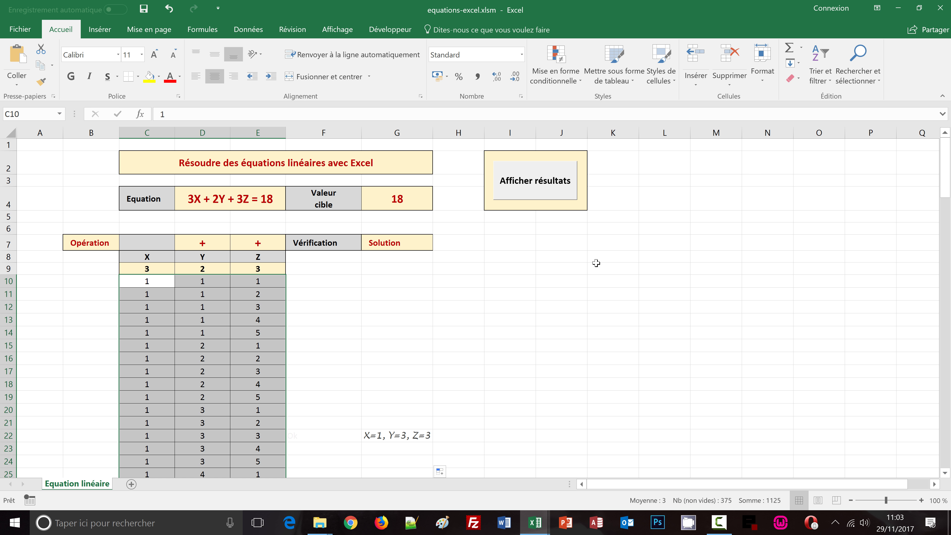
Step: Create a 'Use a formula to determine which cells to format' rule with =$F10="Ok"
left_click(577, 81)
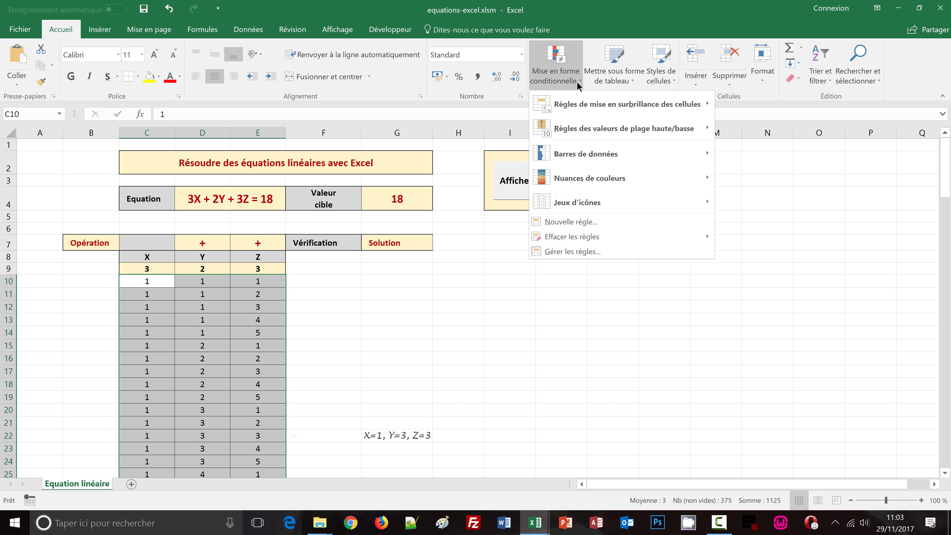
left_click(556, 222)
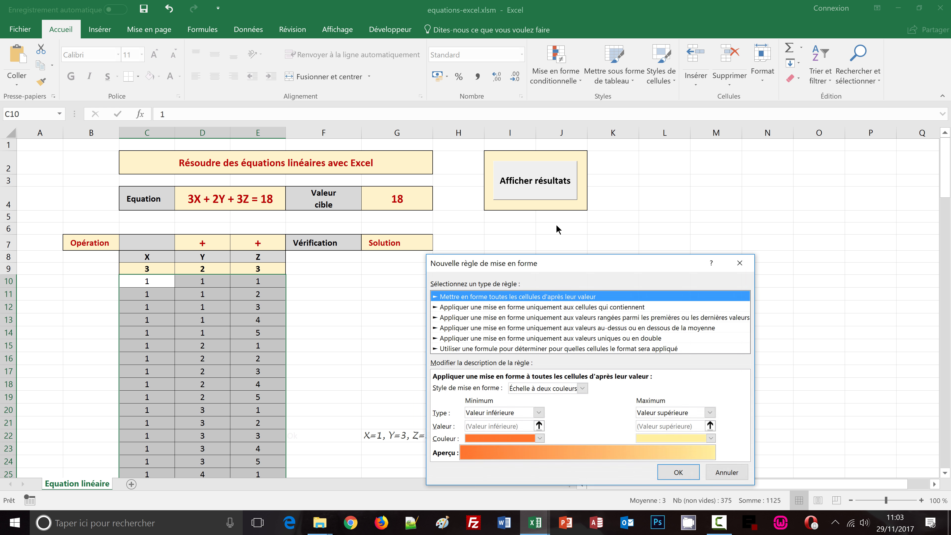
left_click_drag(568, 269, 574, 124)
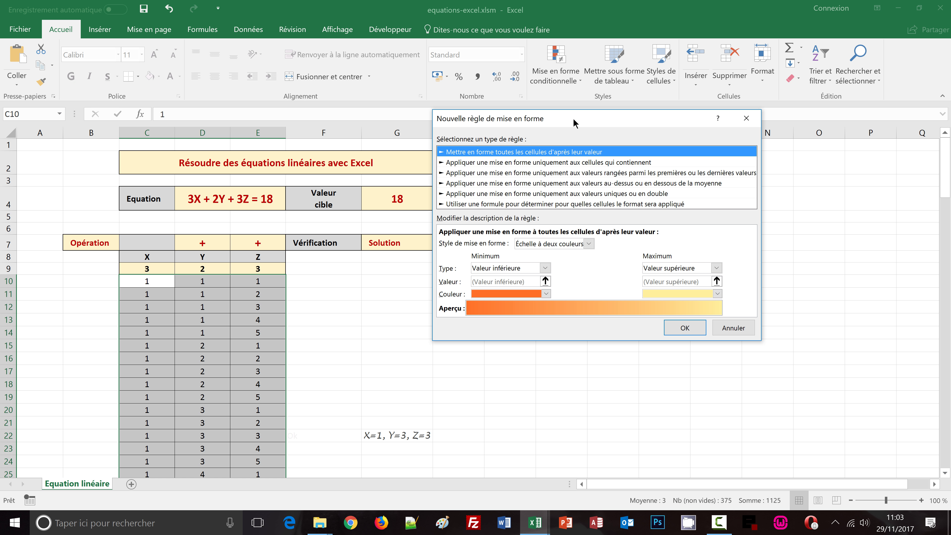
left_click(463, 205)
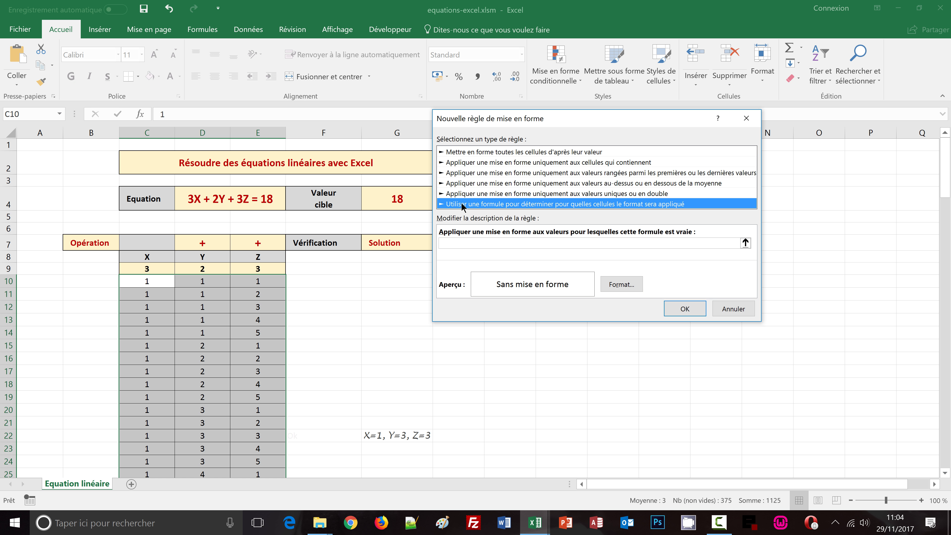
left_click(453, 242)
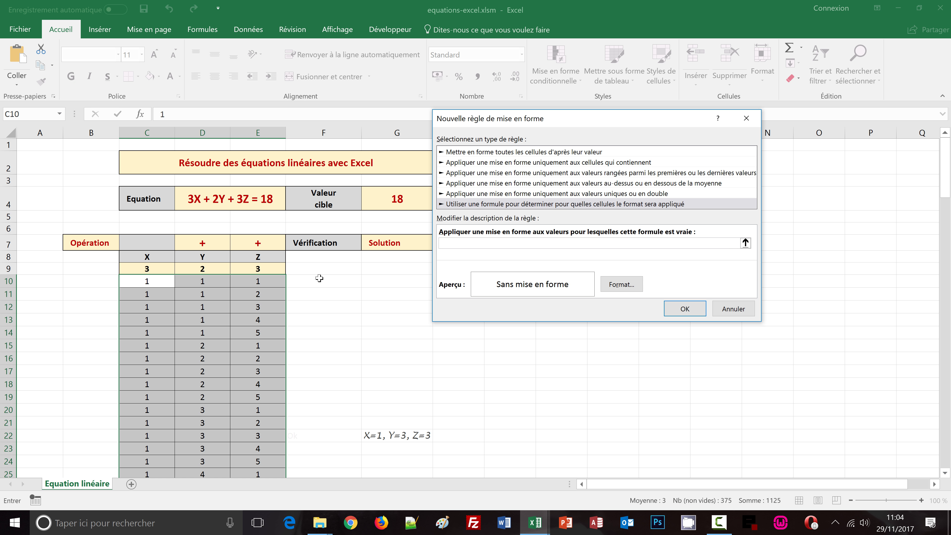
left_click(301, 283)
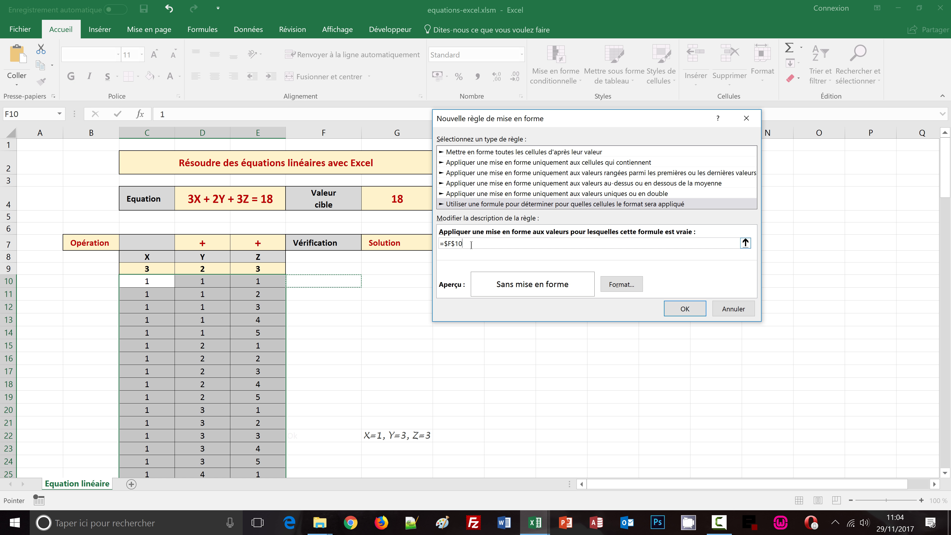
key("F4")
key("F4")
type("=\"")
type("Ok\"")
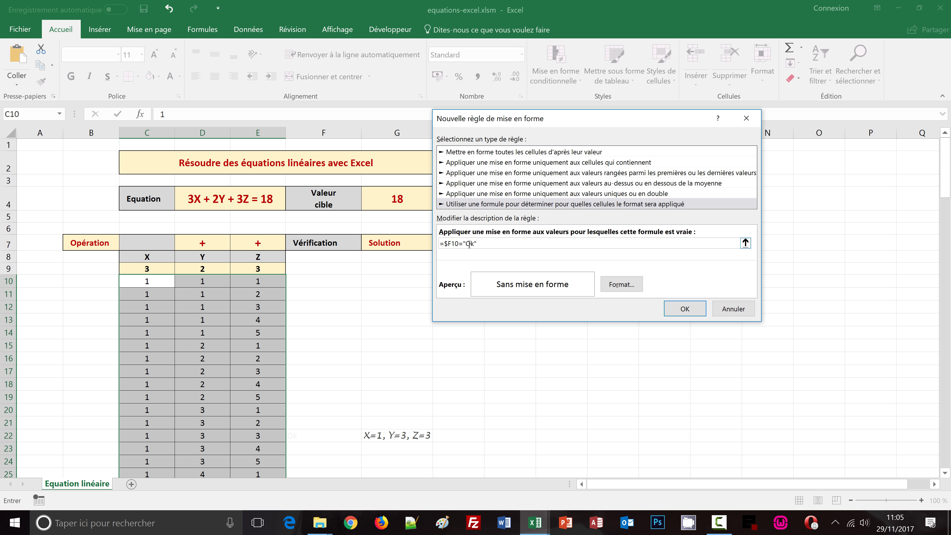
Step: Set the rule's fill to a light gold-to-white gradient via Fill Effects
left_click(619, 284)
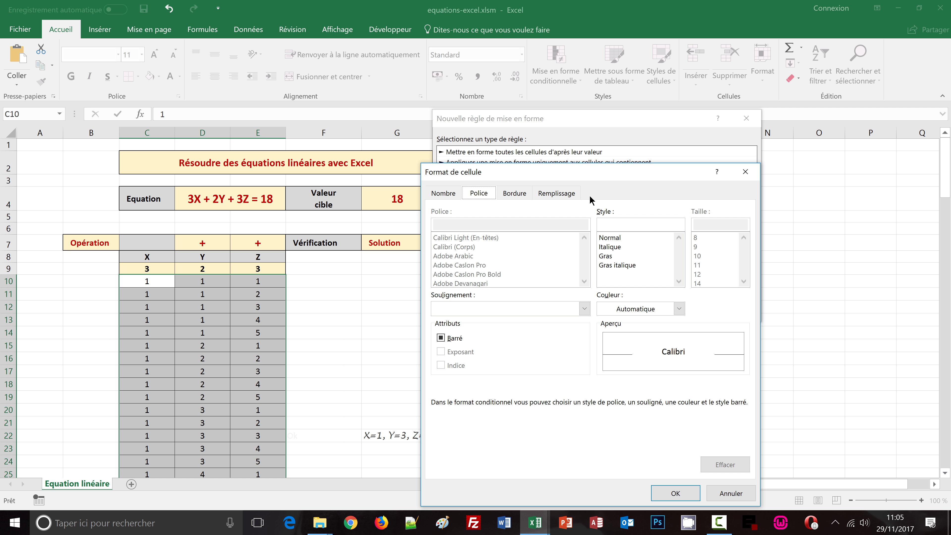
left_click(562, 195)
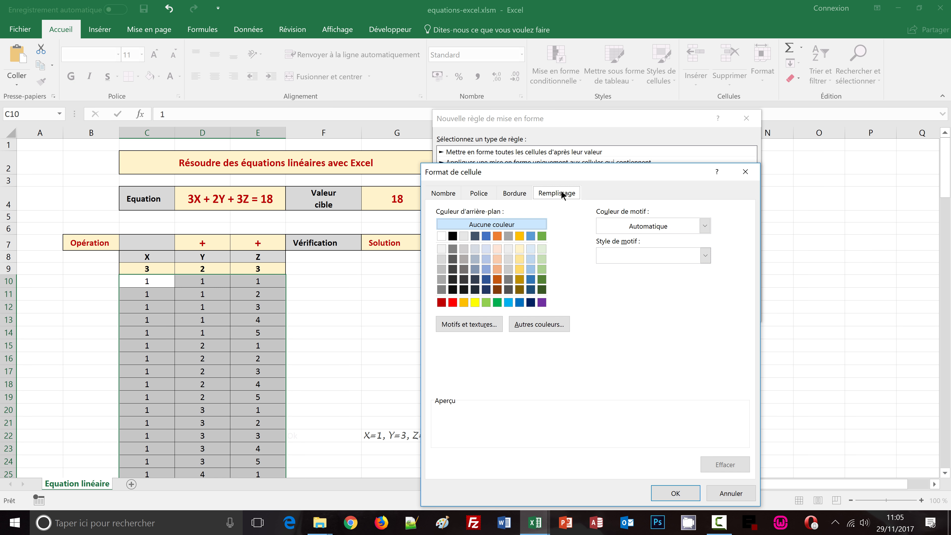
left_click_drag(607, 172, 609, 112)
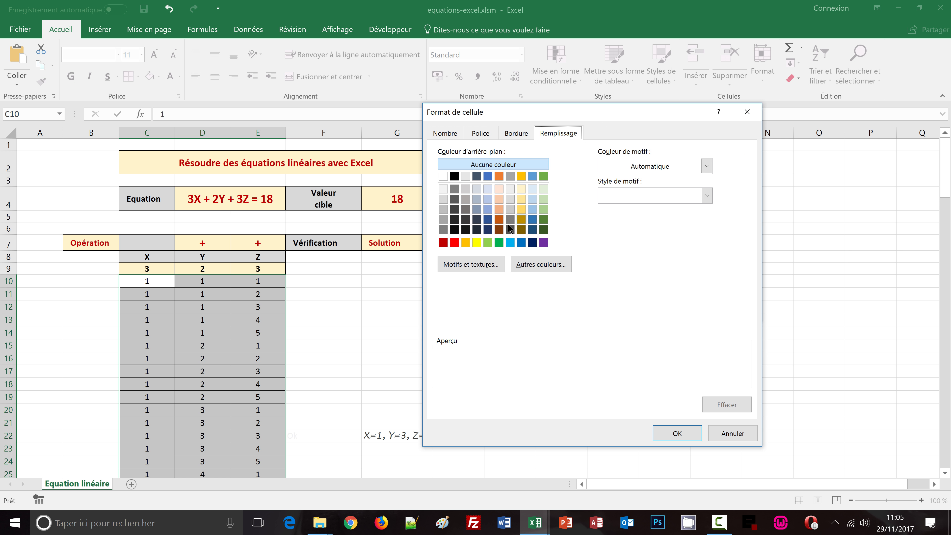
left_click(458, 266)
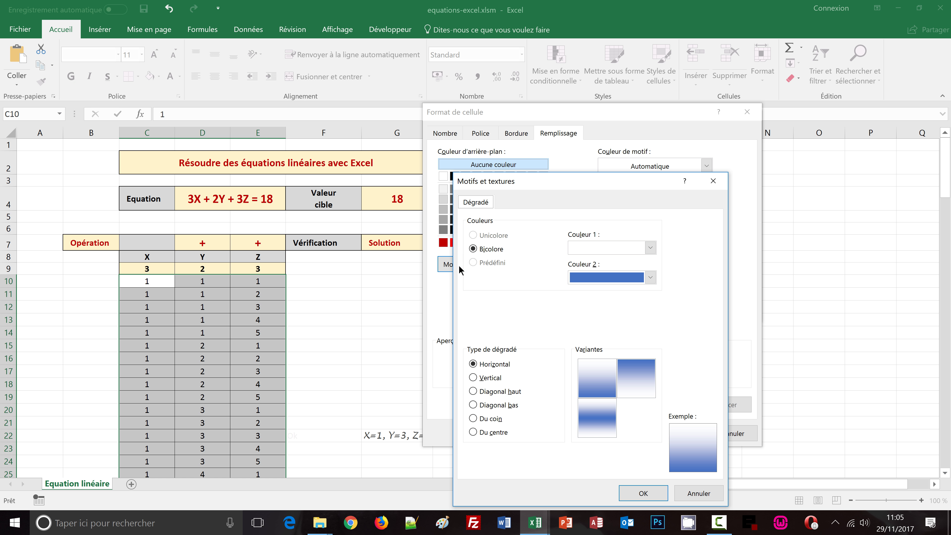
left_click(649, 247)
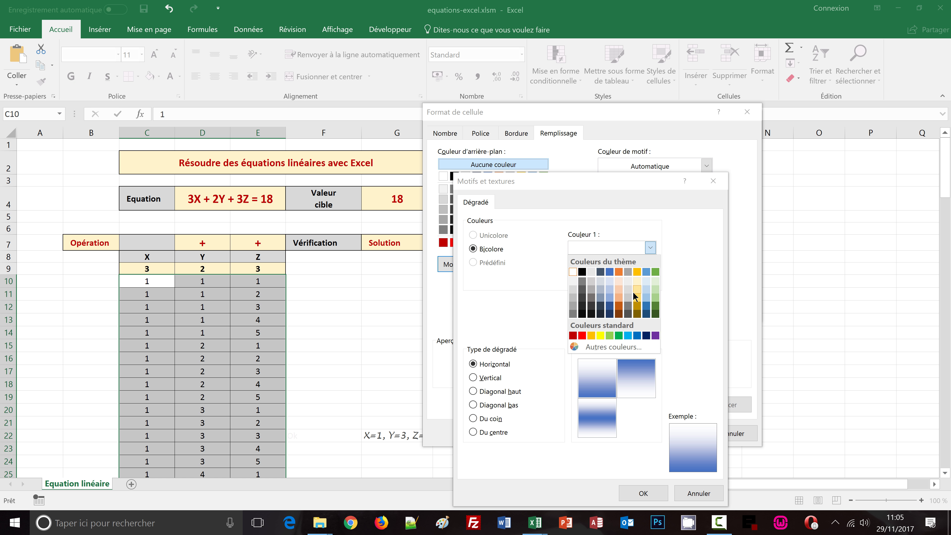
left_click(638, 288)
left_click(650, 277)
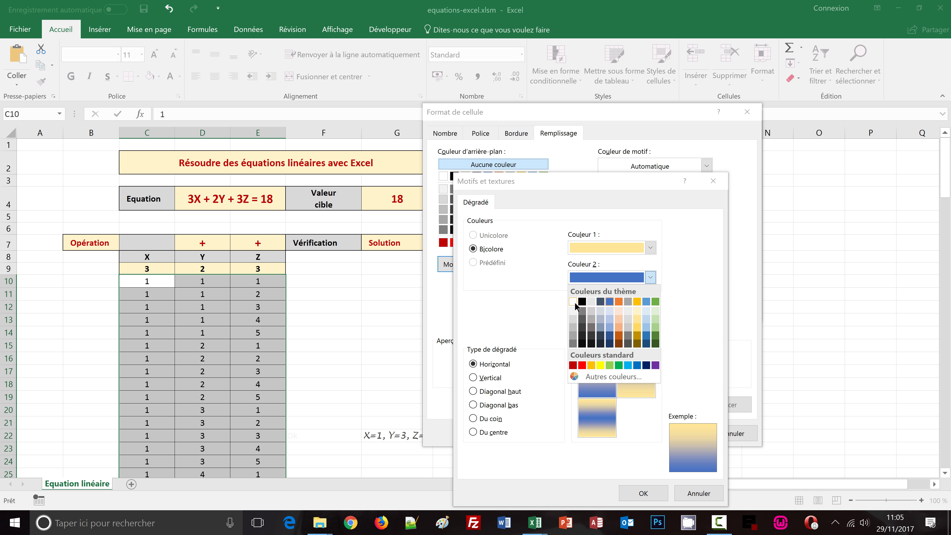
left_click(575, 304)
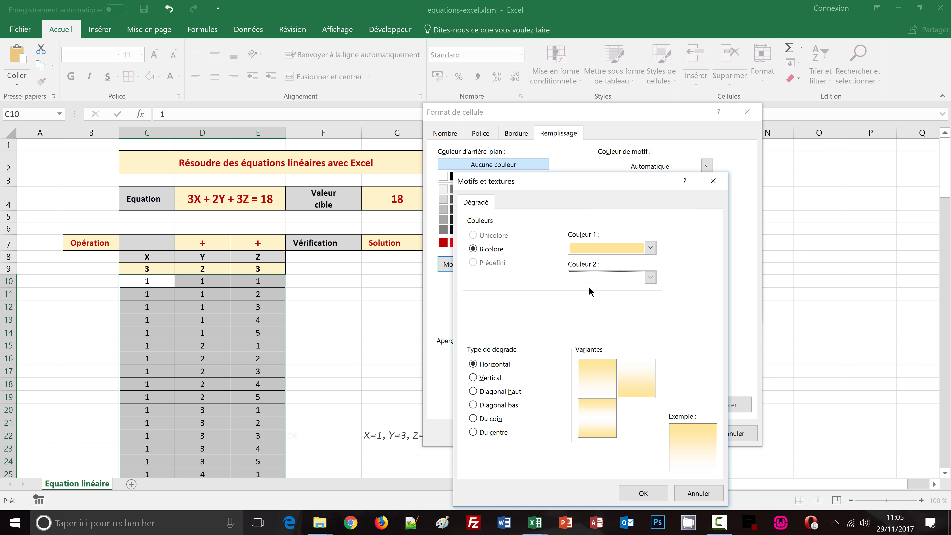
left_click(653, 493)
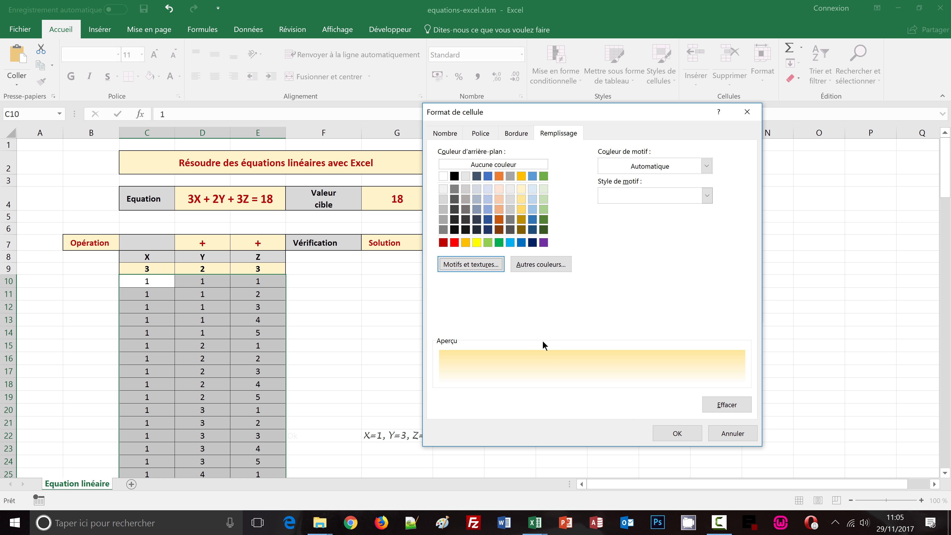
left_click(482, 134)
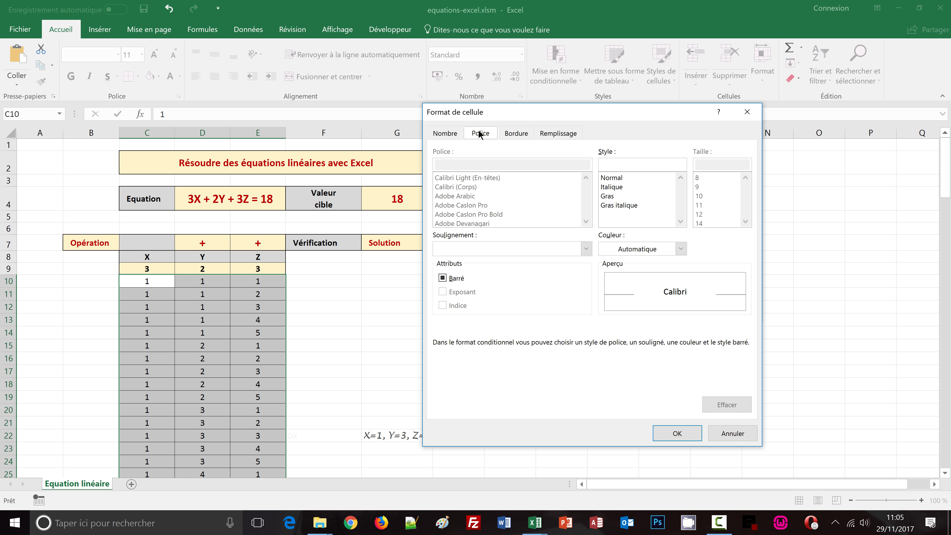
Step: Make the rule's font bold dark red and confirm both dialogs to apply the rule
left_click(611, 197)
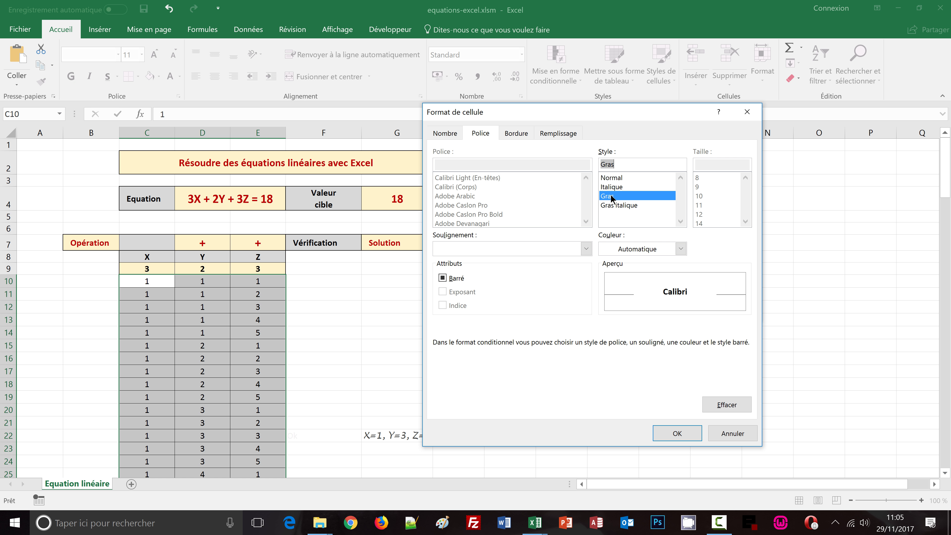
left_click(679, 250)
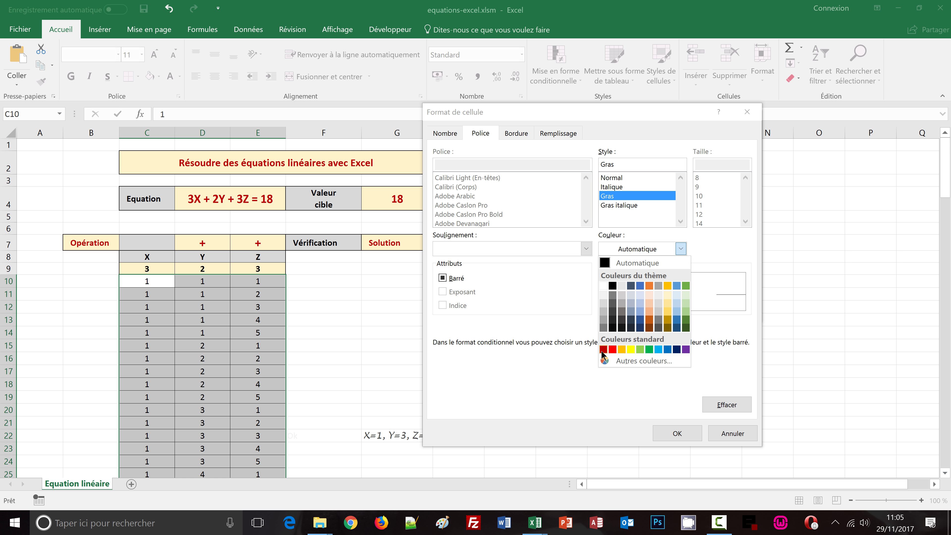
left_click(603, 350)
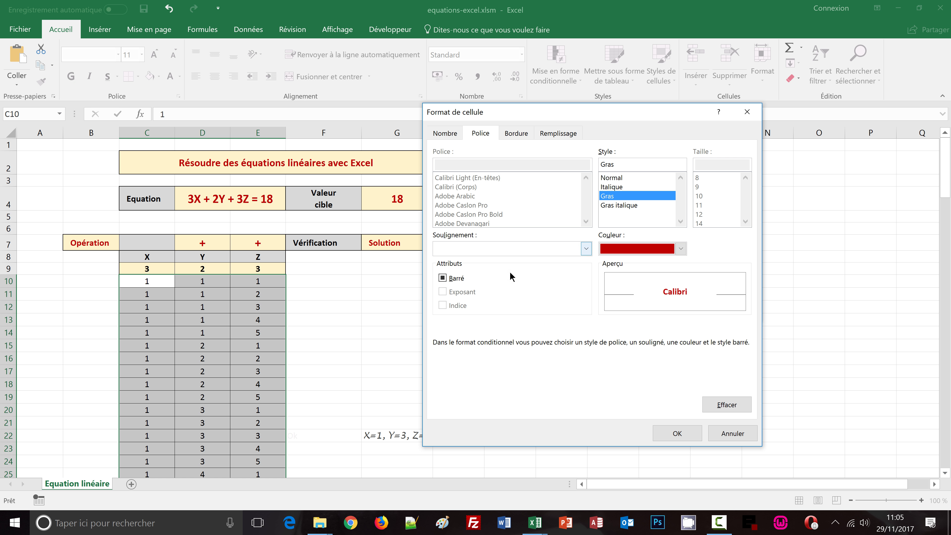
left_click(677, 434)
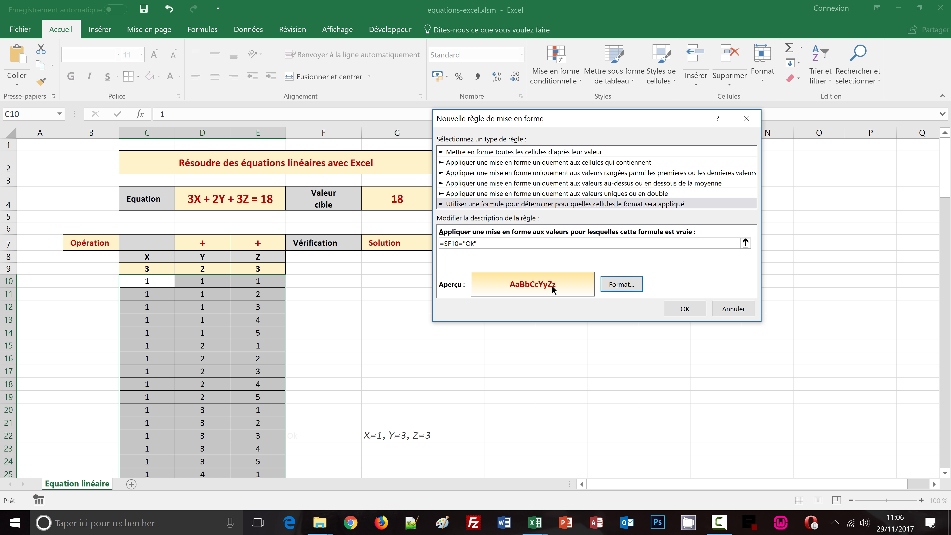
left_click(682, 309)
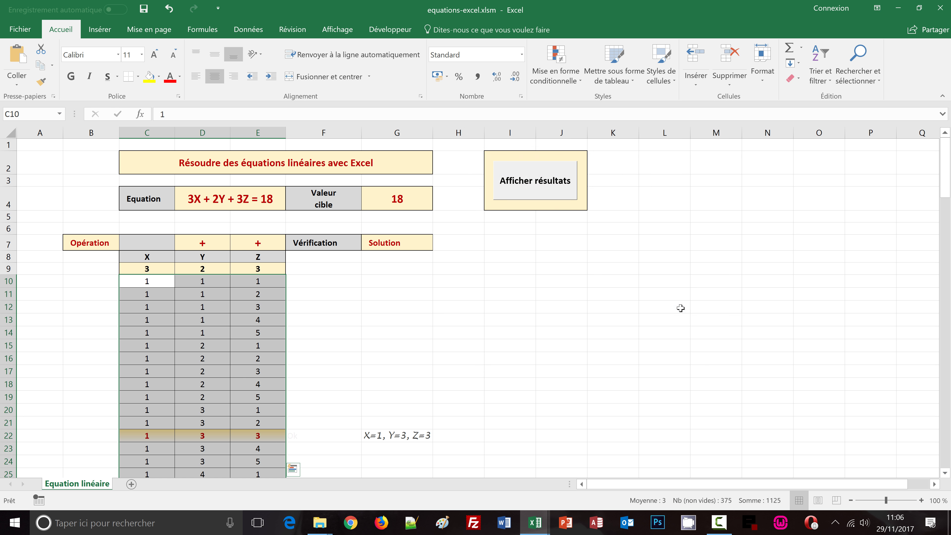
left_click(468, 375)
scroll(469, 376, "down", 1)
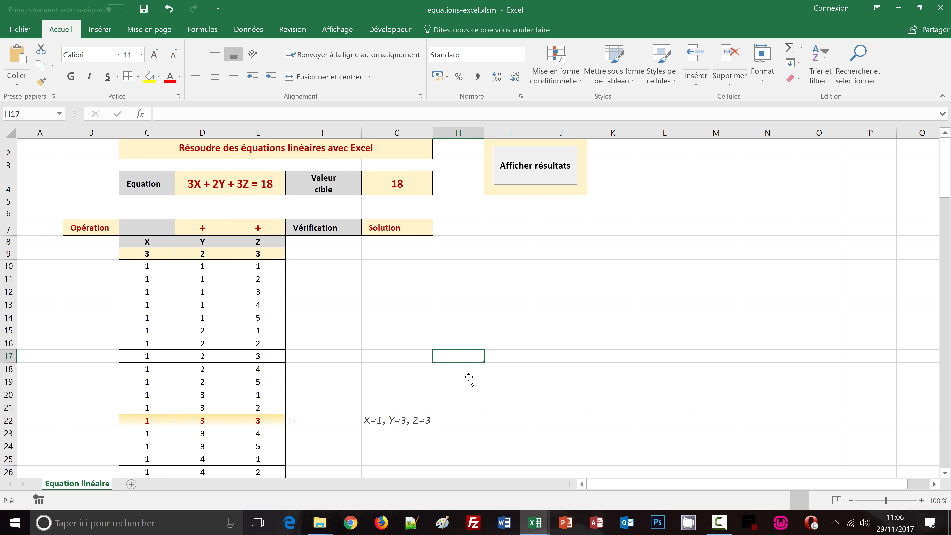
scroll(468, 377, "down", 1)
scroll(469, 376, "down", 2)
scroll(469, 376, "down", 2)
scroll(469, 377, "down", 1)
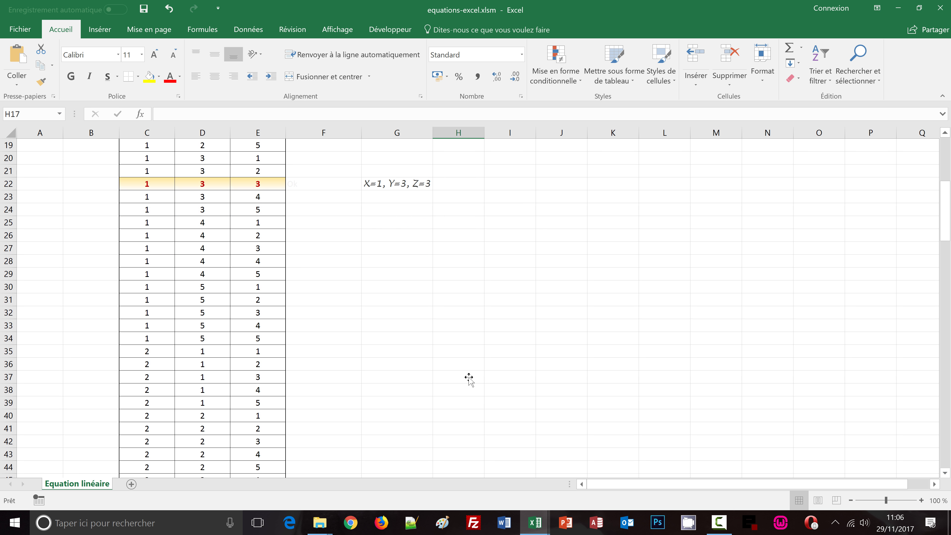
scroll(469, 377, "down", 1)
scroll(469, 376, "down", 1)
scroll(469, 376, "down", 2)
scroll(469, 377, "down", 1)
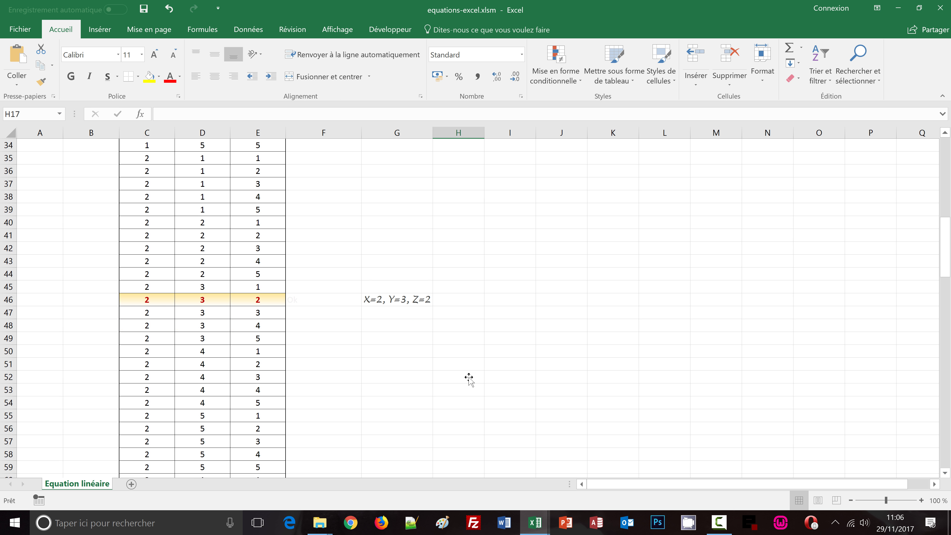
scroll(469, 377, "down", 1)
scroll(469, 377, "down", 1)
scroll(469, 377, "down", 1)
scroll(469, 376, "down", 1)
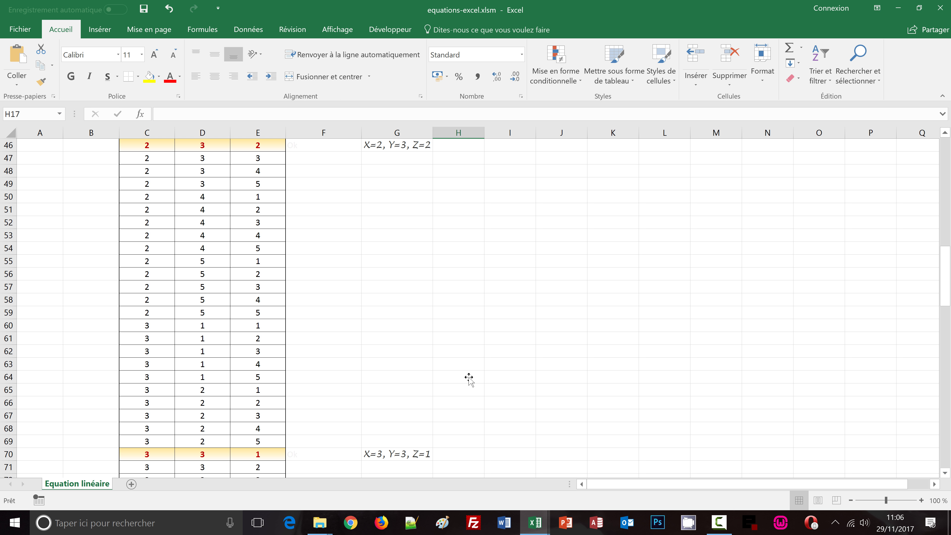
scroll(469, 376, "down", 1)
scroll(469, 376, "down", 1)
scroll(469, 376, "down", 2)
left_click(553, 297)
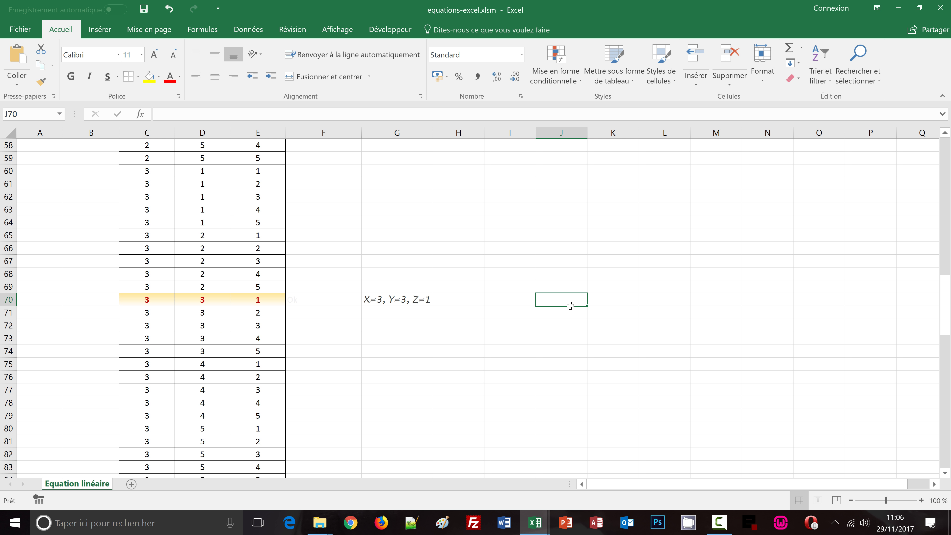
key("ctrl+Home")
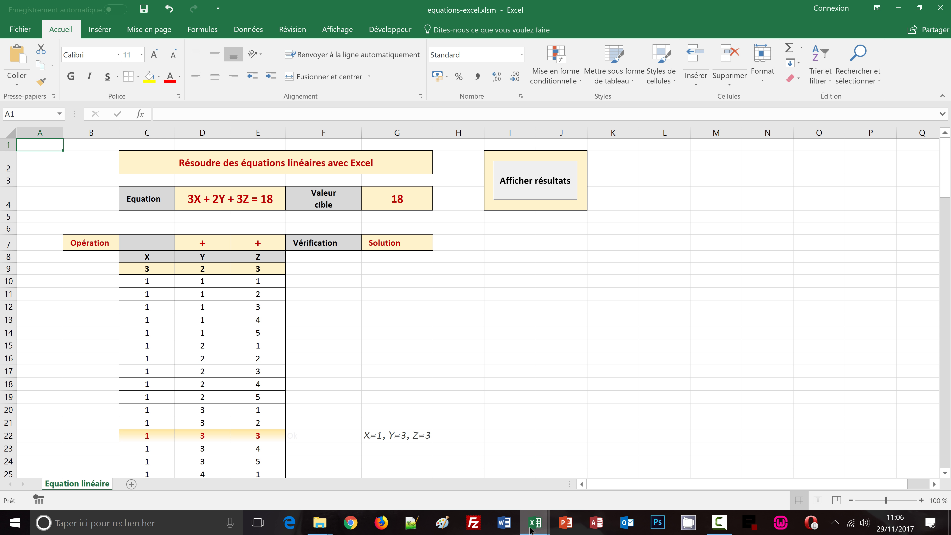
left_click(449, 467)
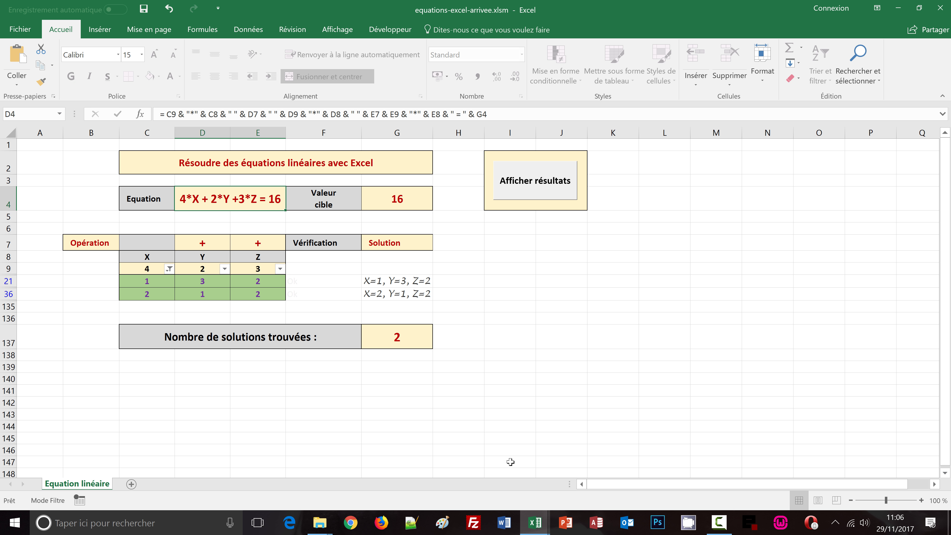
mouse_move(534, 522)
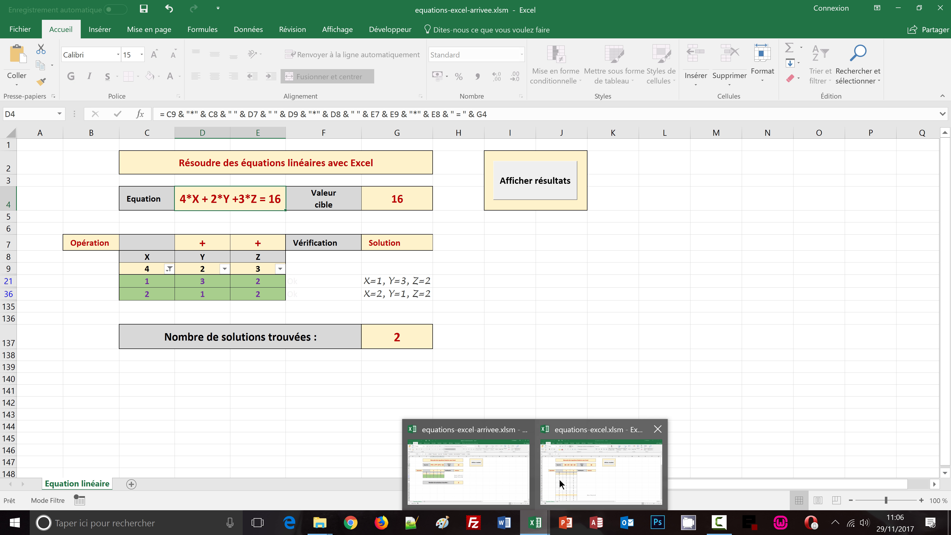
left_click(599, 472)
left_click(698, 298)
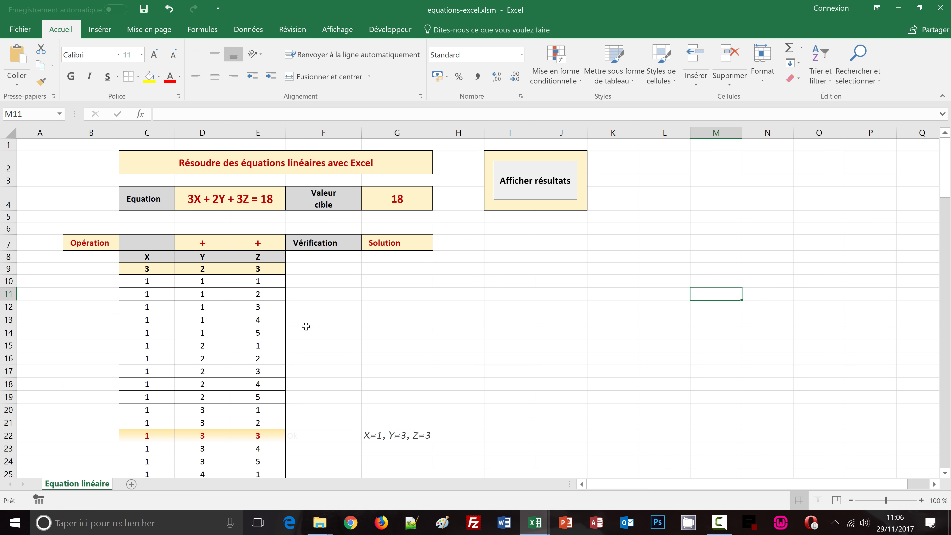
Step: Add filters on header row C9:E9 and filter column X by the gold cell colour
left_click_drag(138, 271, 248, 267)
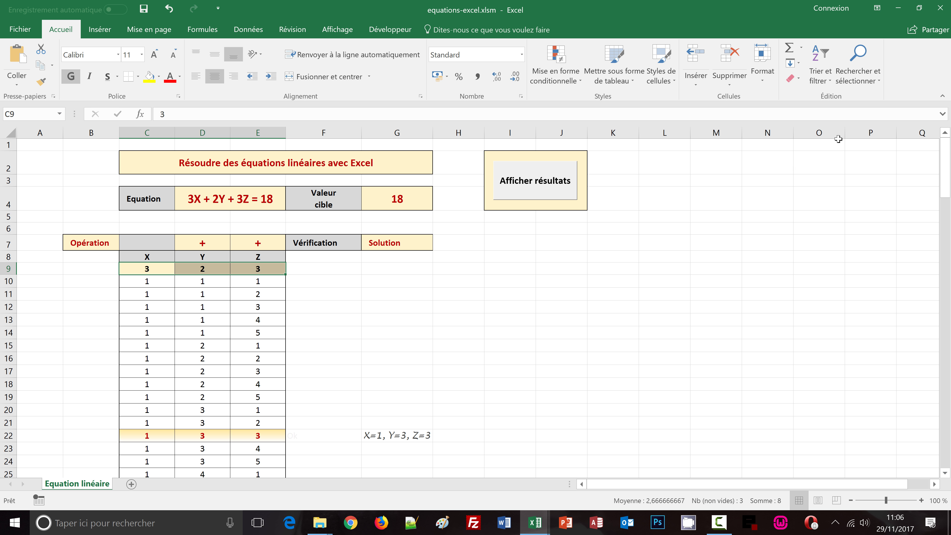
left_click(828, 79)
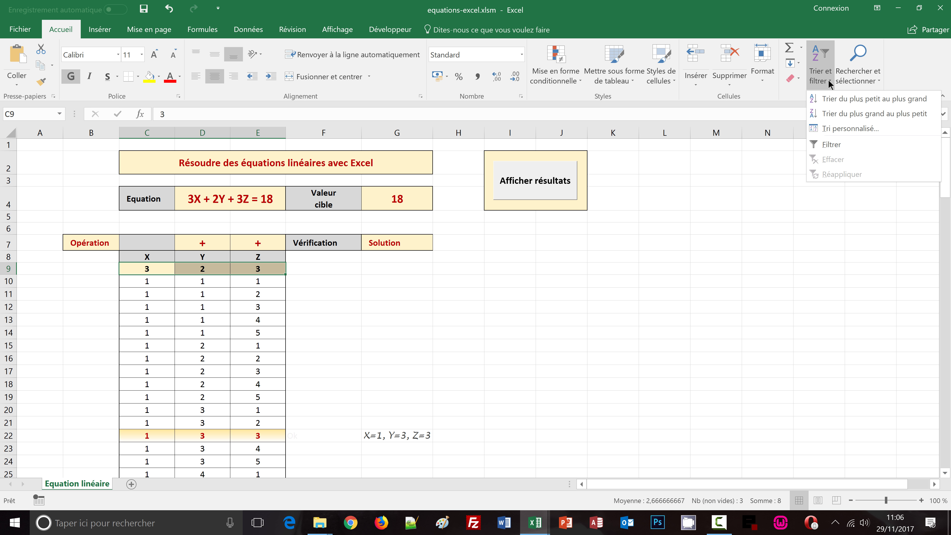
left_click(830, 147)
left_click(634, 330)
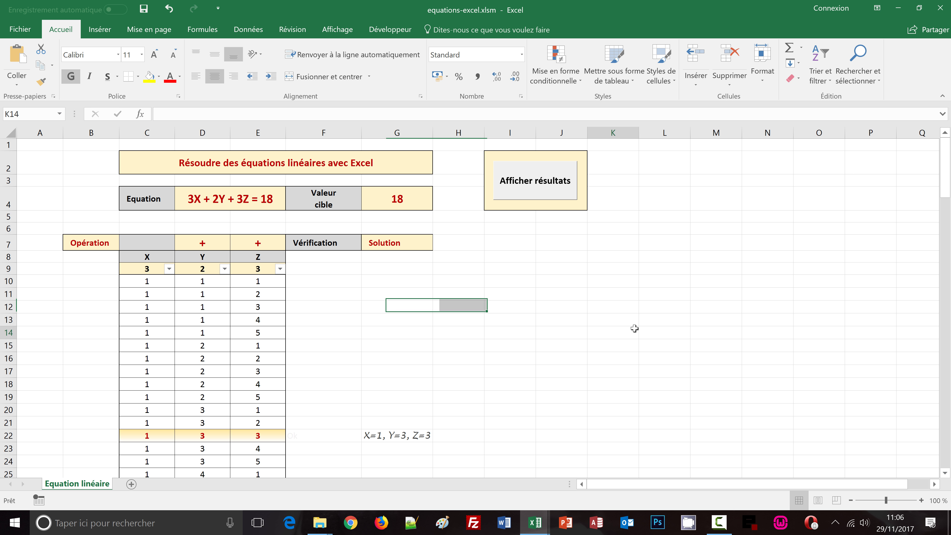
left_click(170, 269)
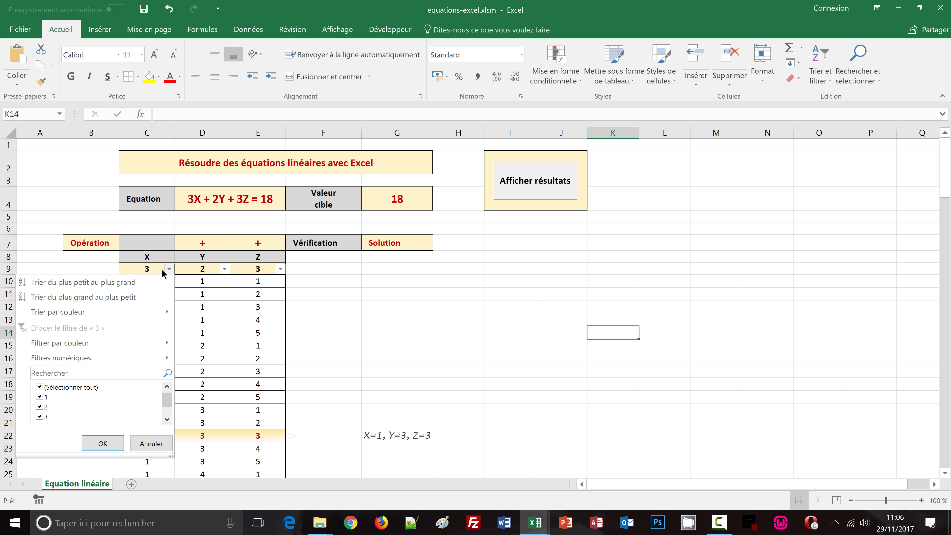
mouse_move(74, 342)
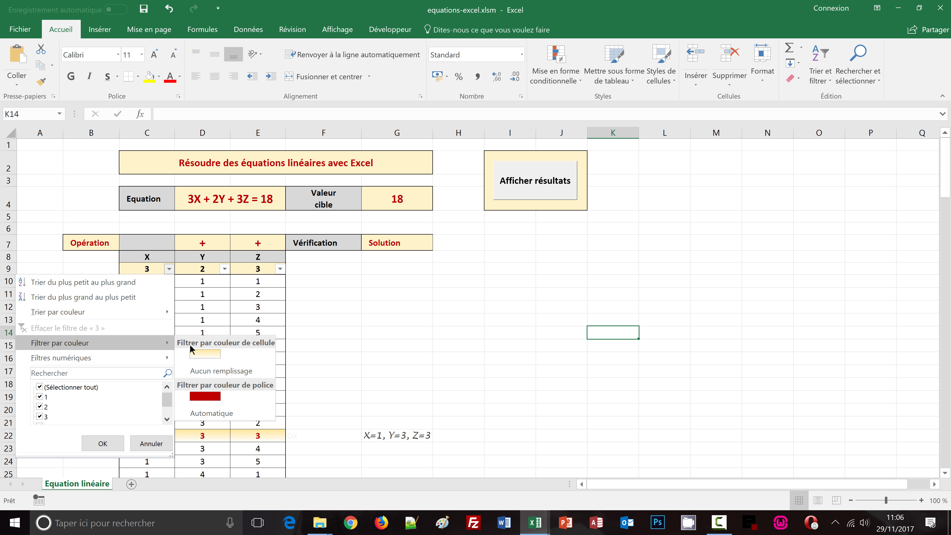
left_click(208, 356)
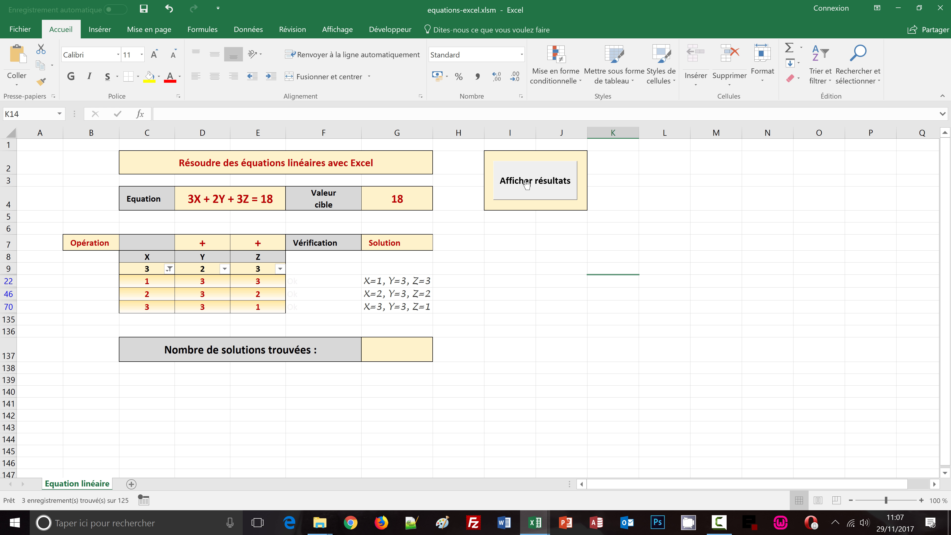
left_click(401, 353)
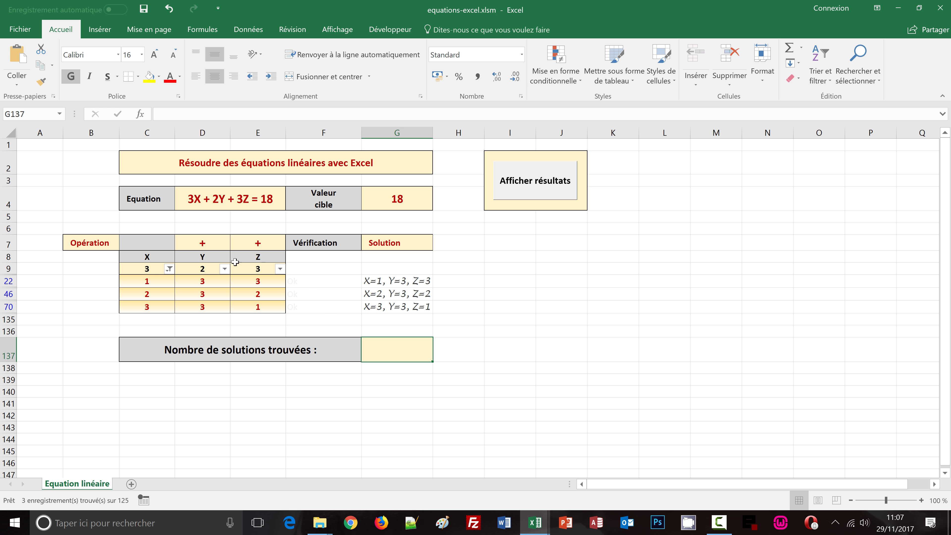
Step: Clear the X column filter so all rows are visible again
left_click(169, 269)
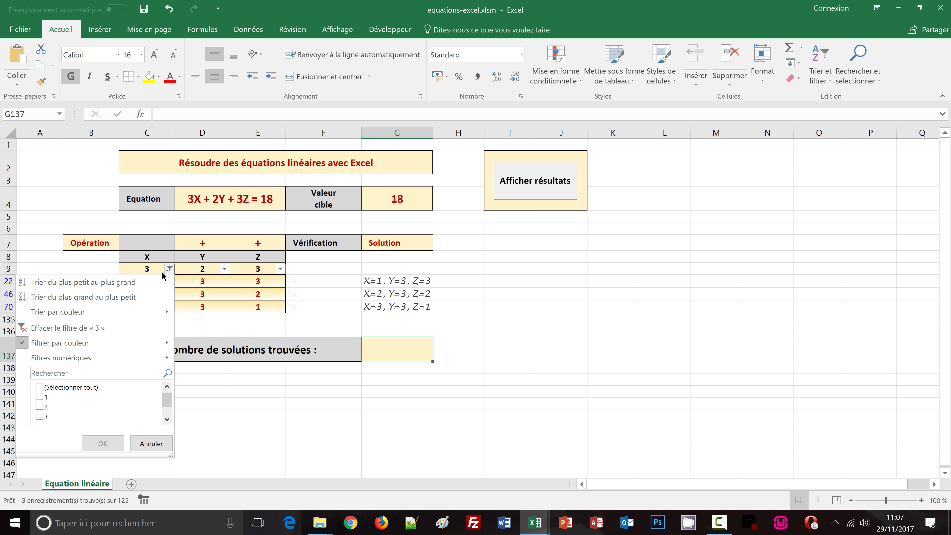
left_click(68, 328)
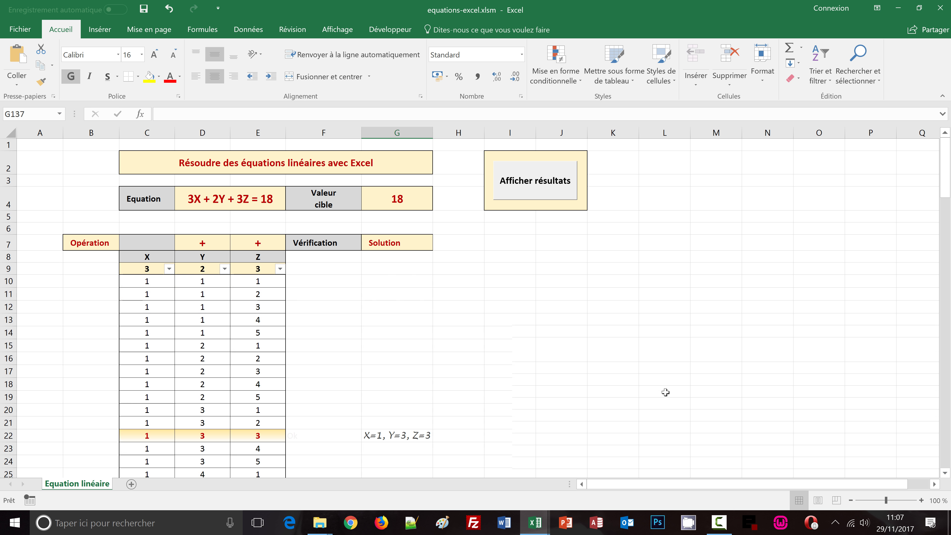
left_click(947, 461)
left_click(947, 461)
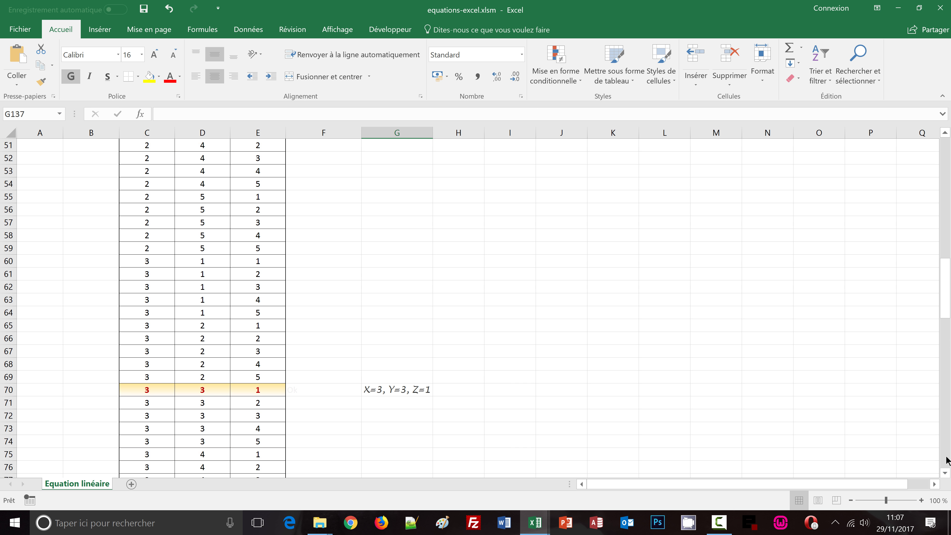
left_click(946, 461)
scroll(946, 461, "down", 2)
left_click(946, 461)
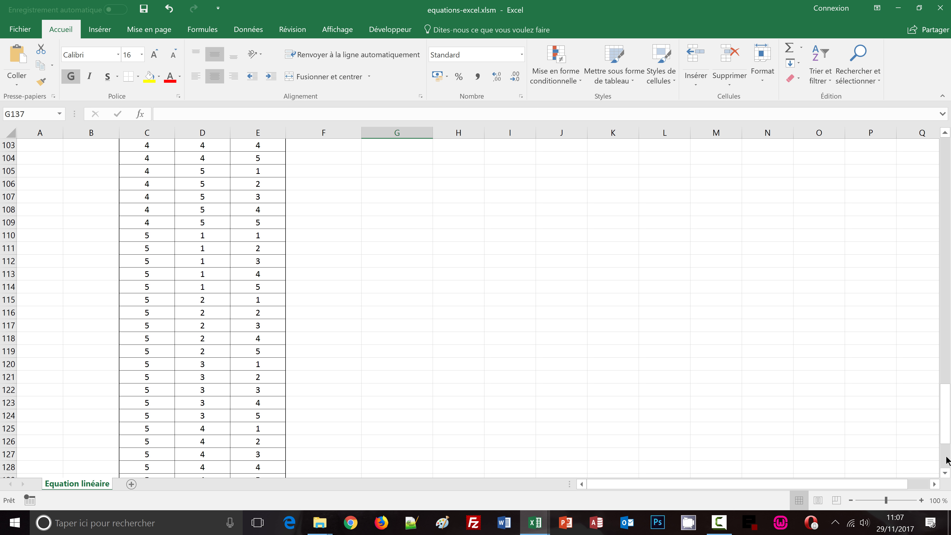
left_click(947, 461)
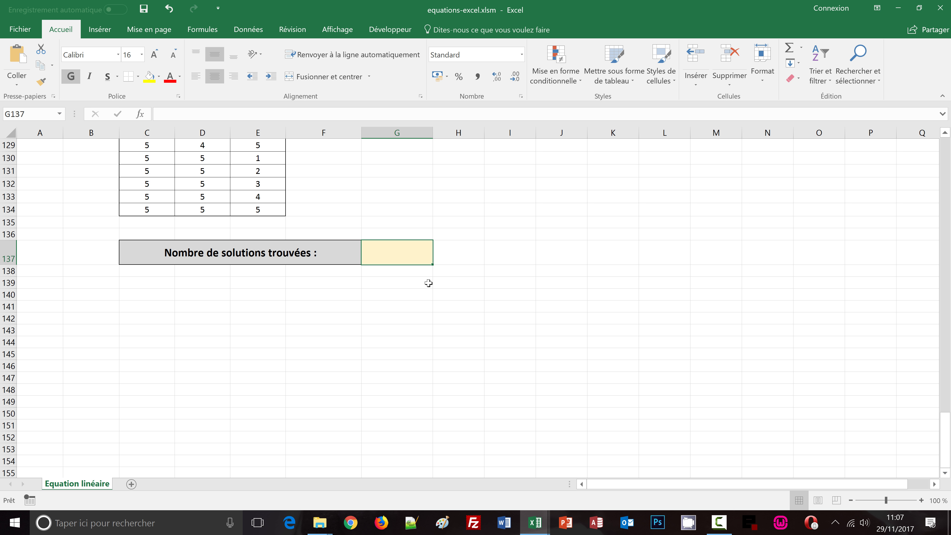
Step: Enter =NBVAL(G10:G134) in G137 to count the Solution column
type("=nbv")
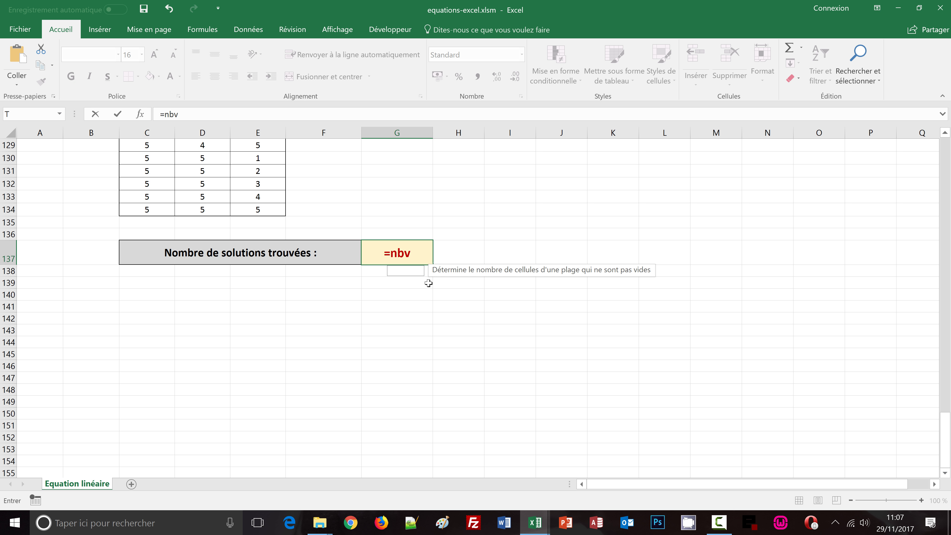
type("al")
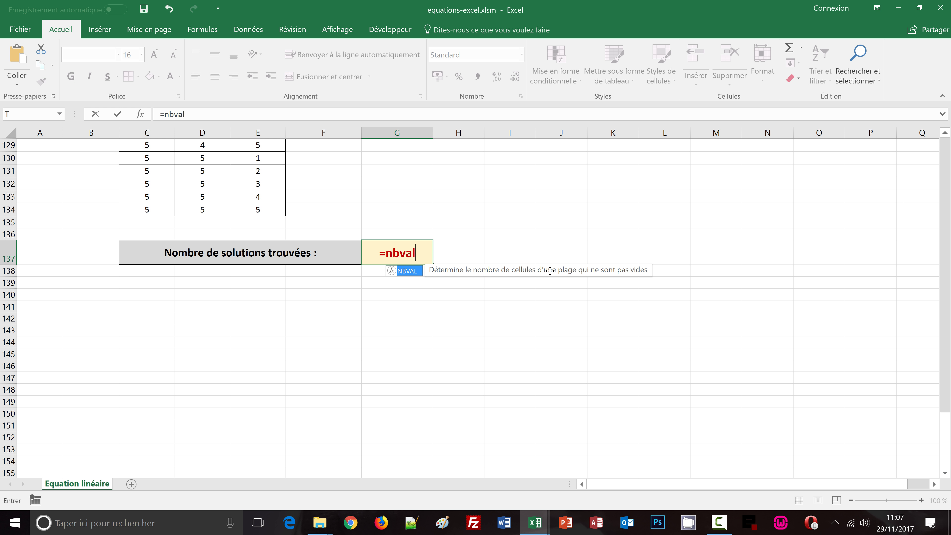
type("(")
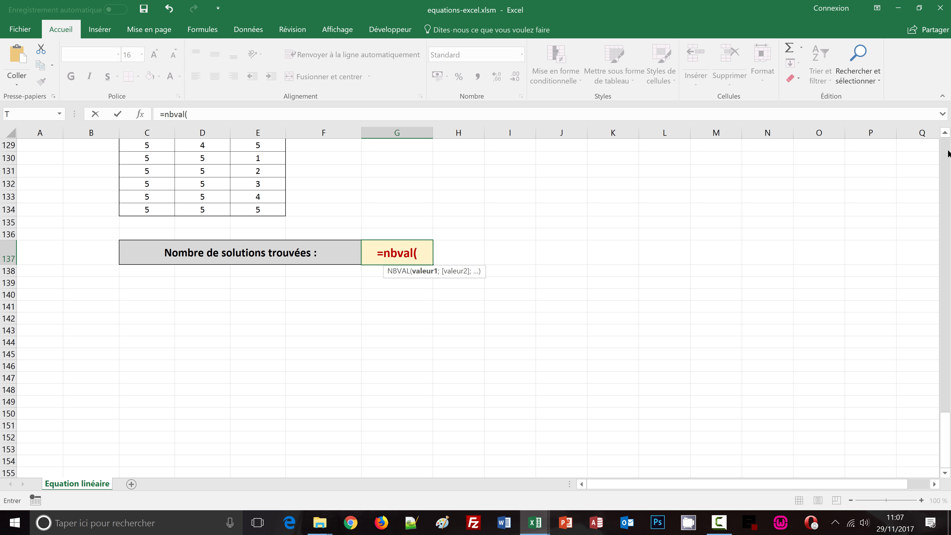
scroll(948, 153, "up", 6)
scroll(948, 152, "up", 9)
scroll(947, 150, "up", 2)
scroll(948, 147, "up", 9)
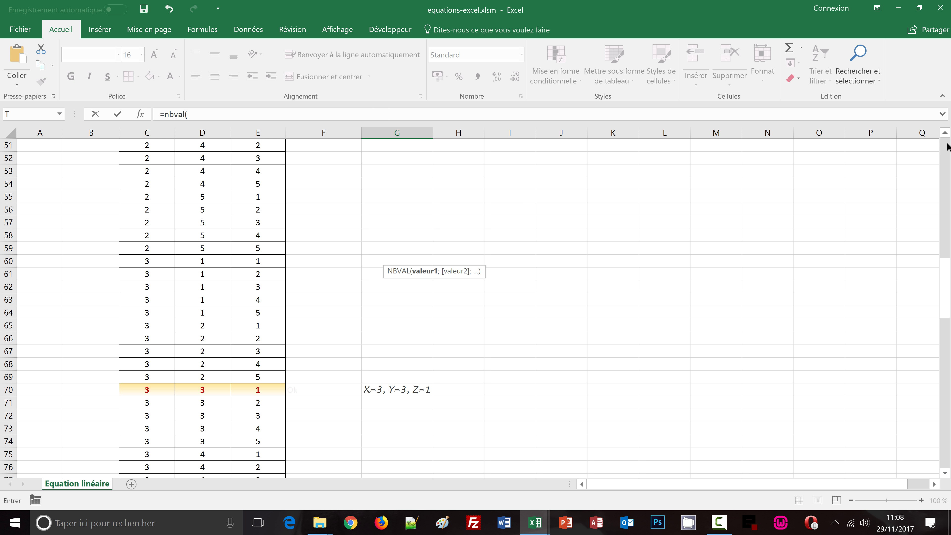
scroll(948, 144, "up", 7)
scroll(947, 136, "up", 10)
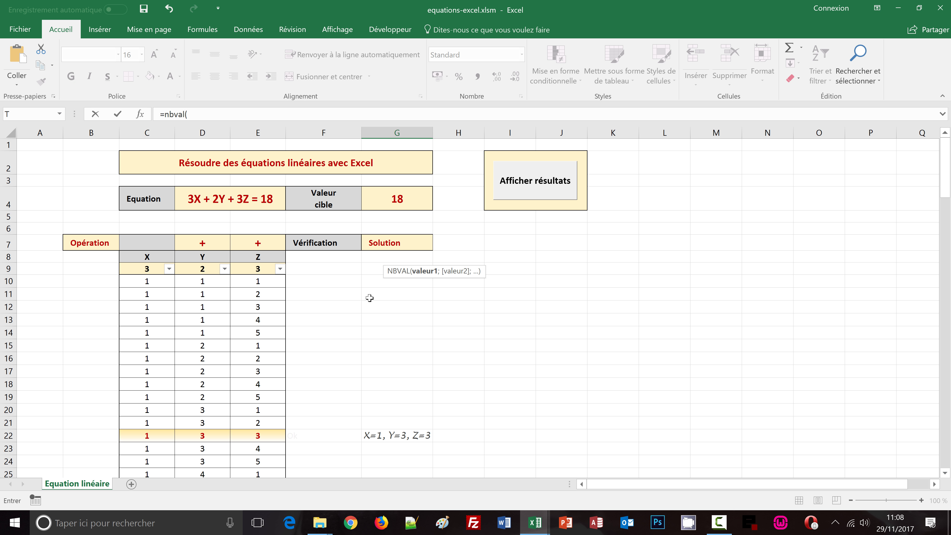
left_click(379, 280)
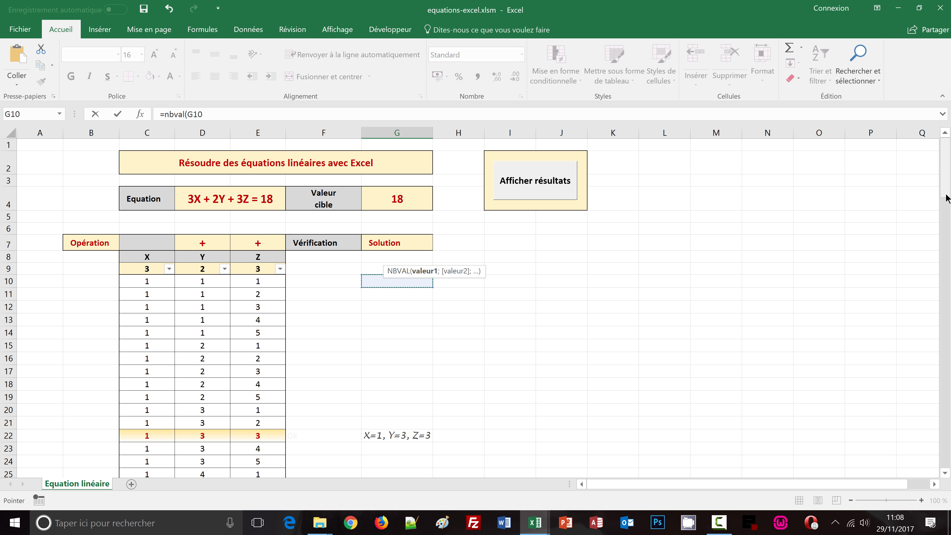
scroll(943, 461, "down", 8)
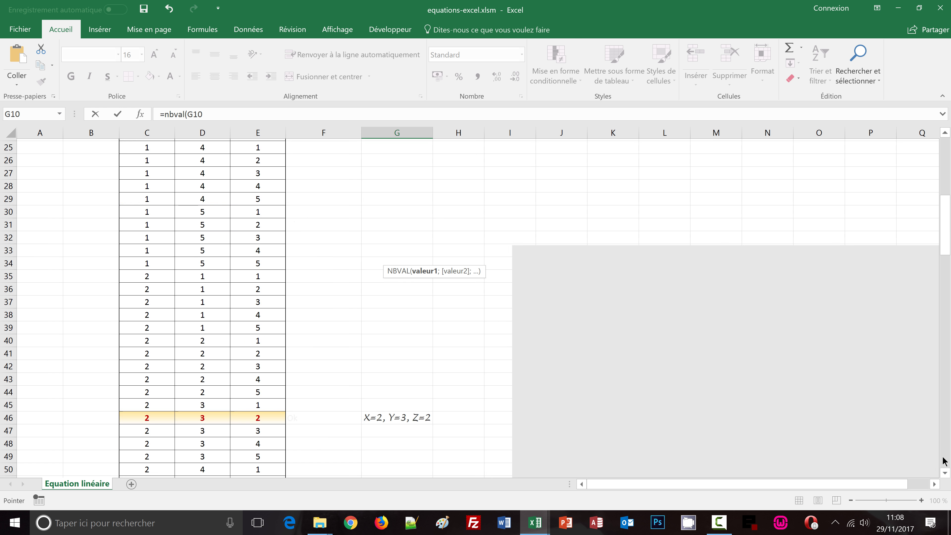
scroll(943, 462, "down", 5)
scroll(943, 462, "down", 8)
scroll(943, 462, "down", 3)
scroll(943, 462, "down", 9)
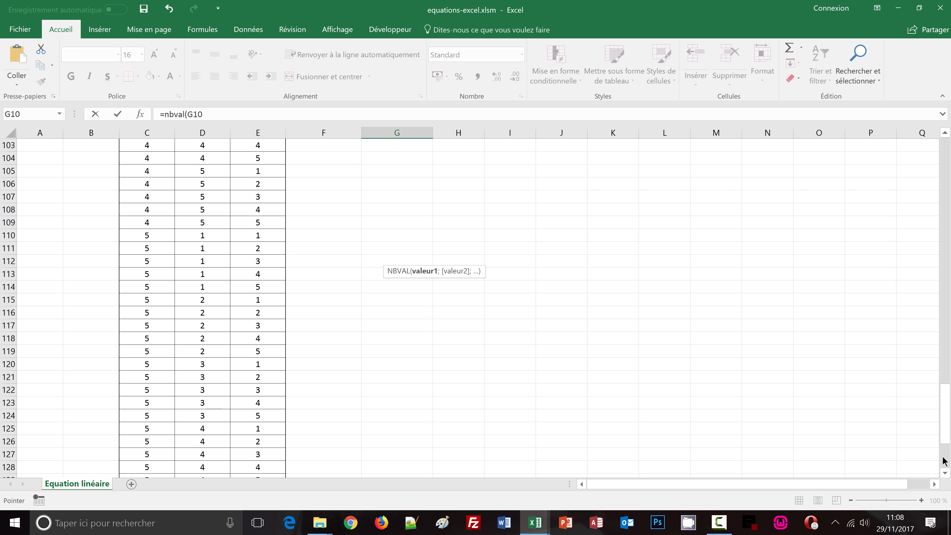
scroll(943, 461, "down", 7)
scroll(943, 462, "down", 2)
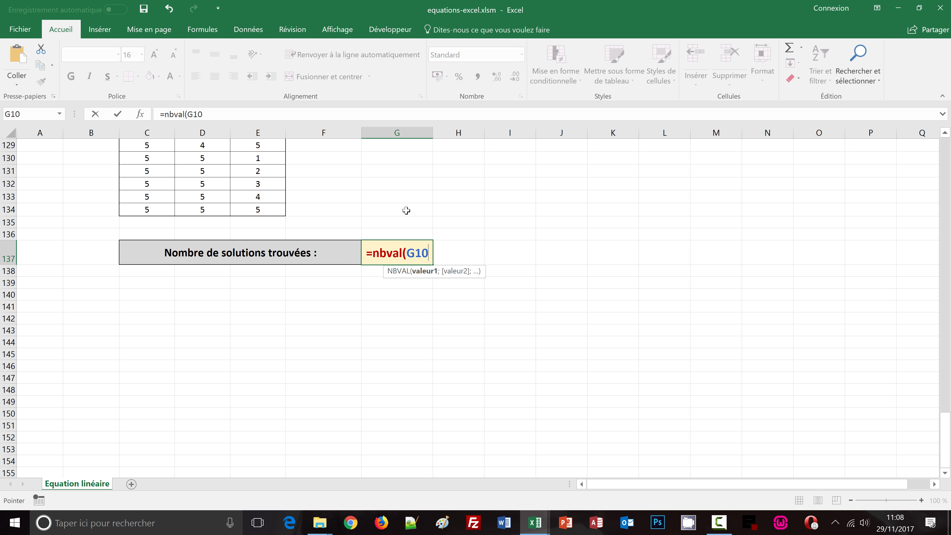
left_click(406, 210, "shift")
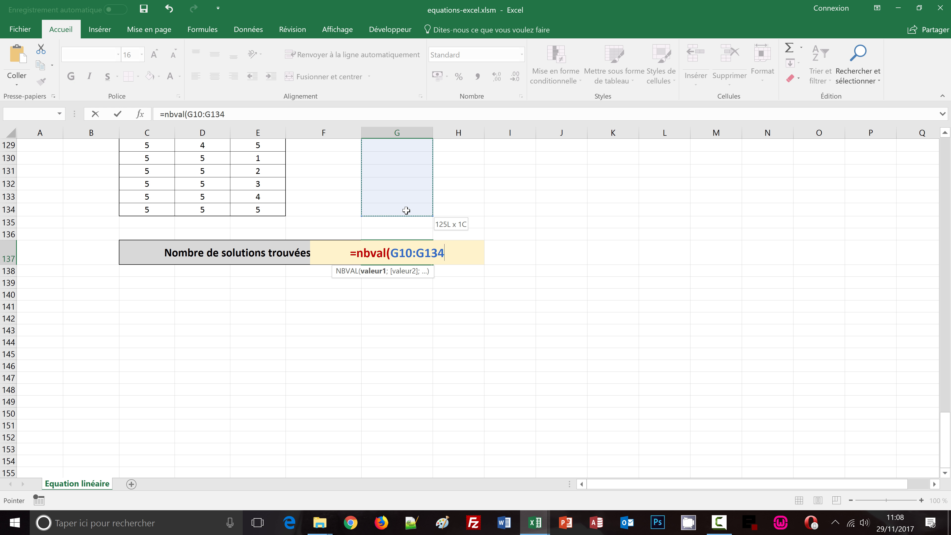
type(")")
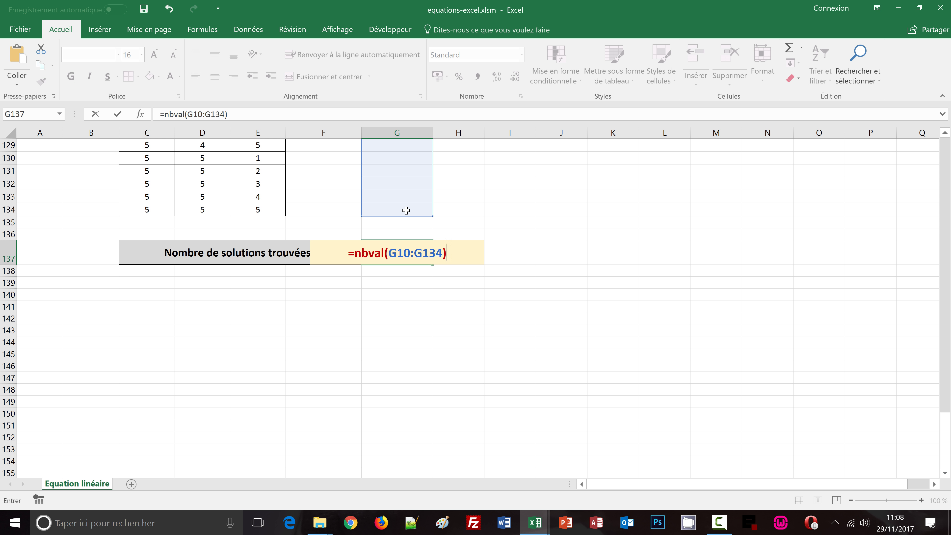
key("Return")
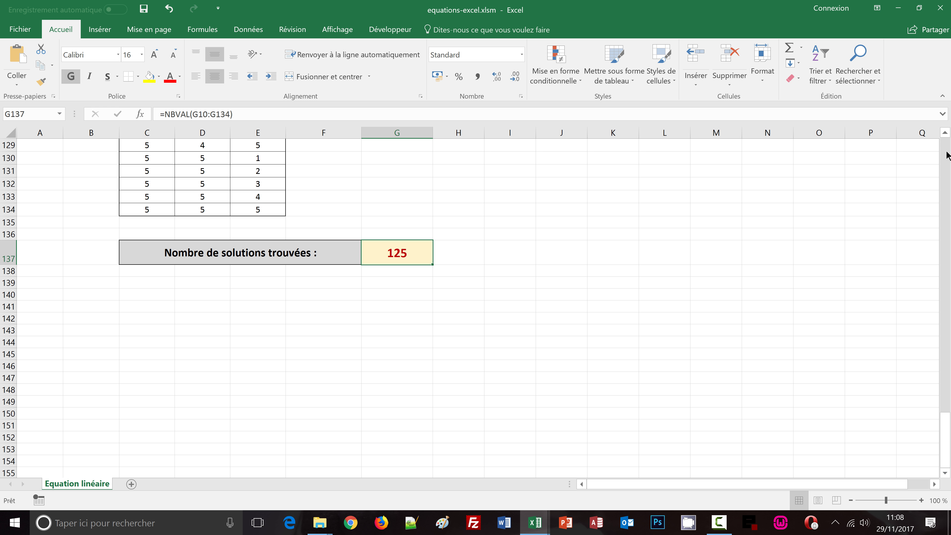
Step: Reapply the X column filter by the highlight fill colour, then check the count in G137
scroll(946, 155, "up", 7)
scroll(946, 150, "up", 8)
scroll(946, 150, "up", 2)
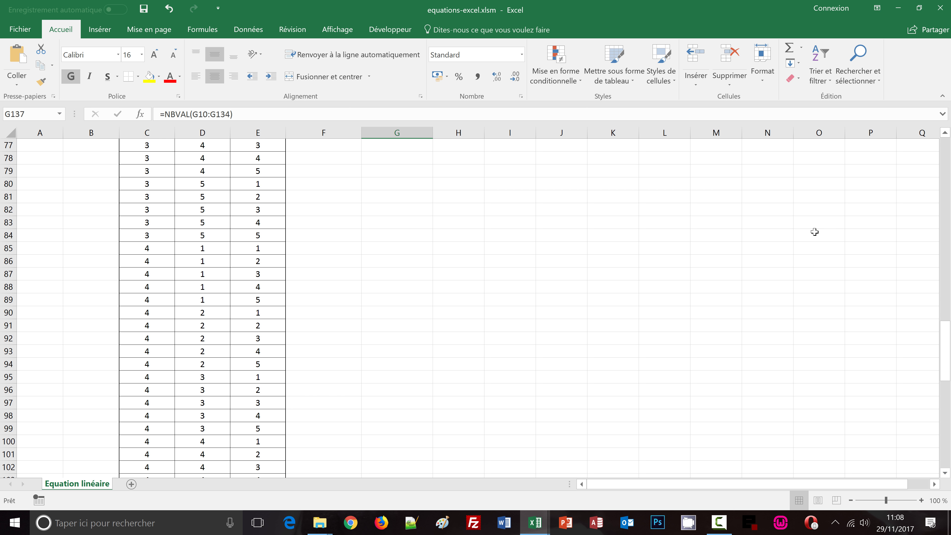
left_click(428, 297)
key("ctrl+Home")
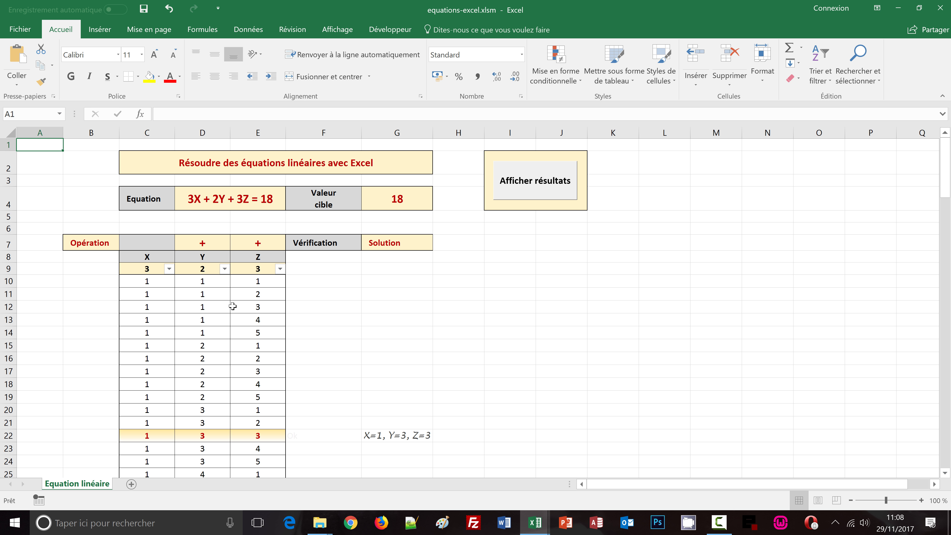
left_click(169, 268)
mouse_move(60, 343)
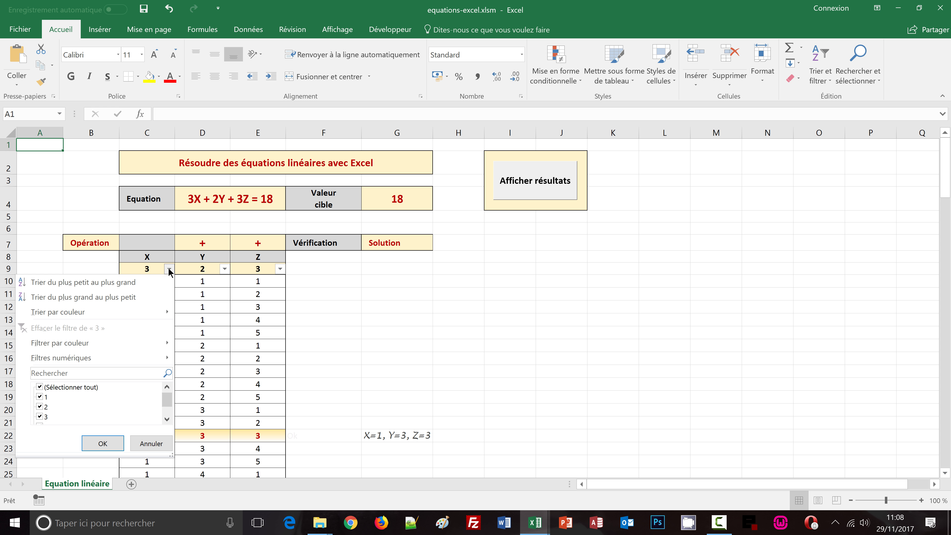
left_click(230, 357)
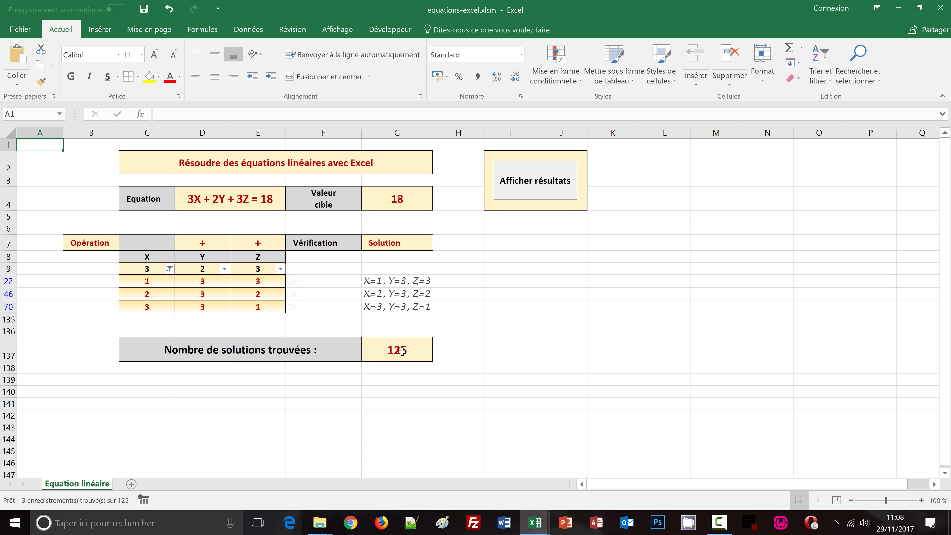
left_click(402, 351)
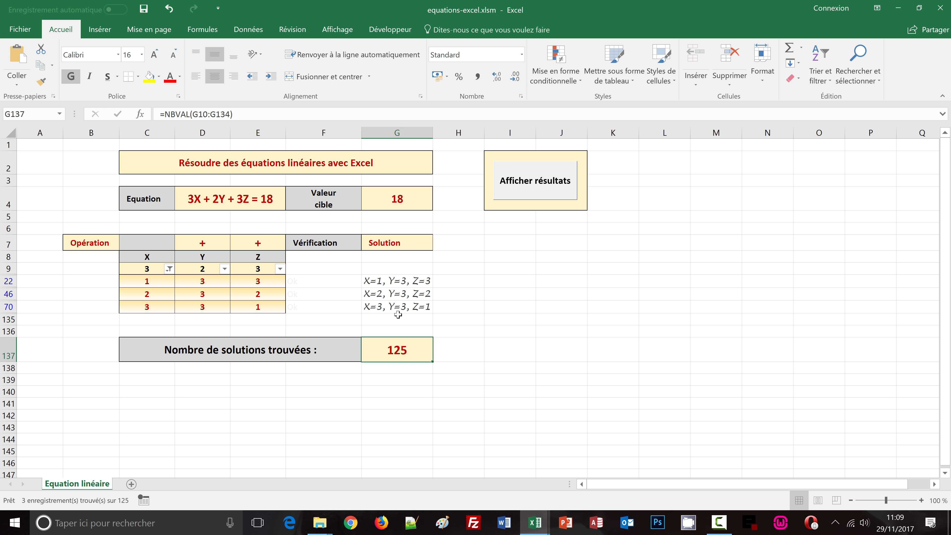
Step: Clear the X column filter so all candidate rows show again
left_click(169, 269)
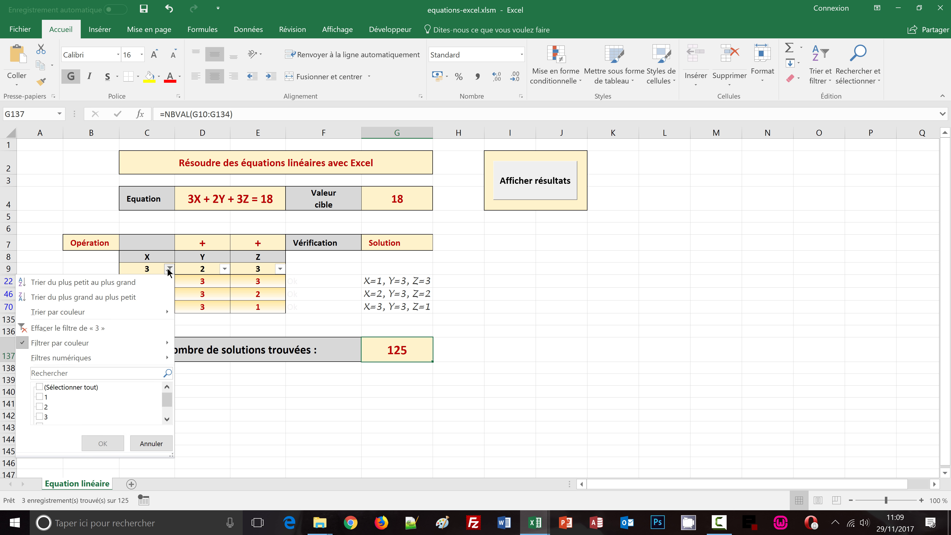
left_click(63, 328)
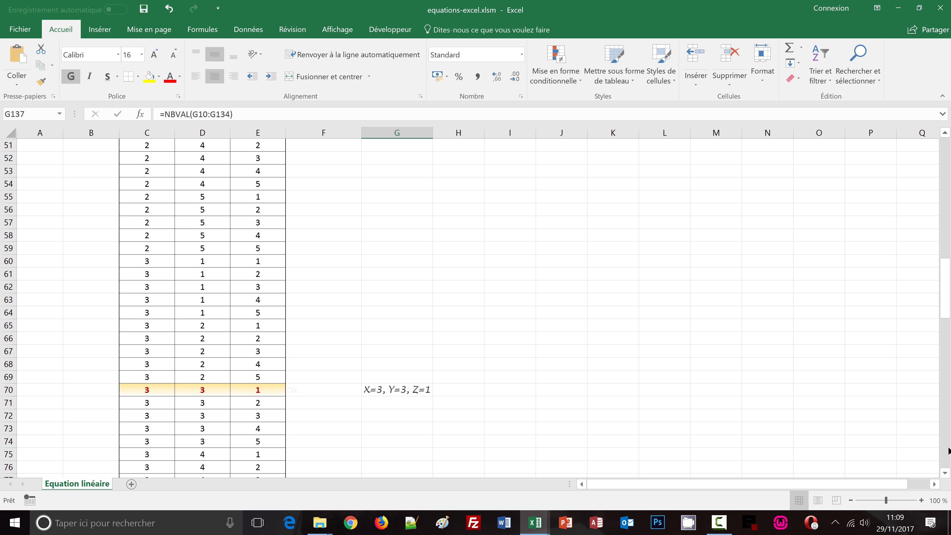
left_click(947, 451)
left_click(947, 451)
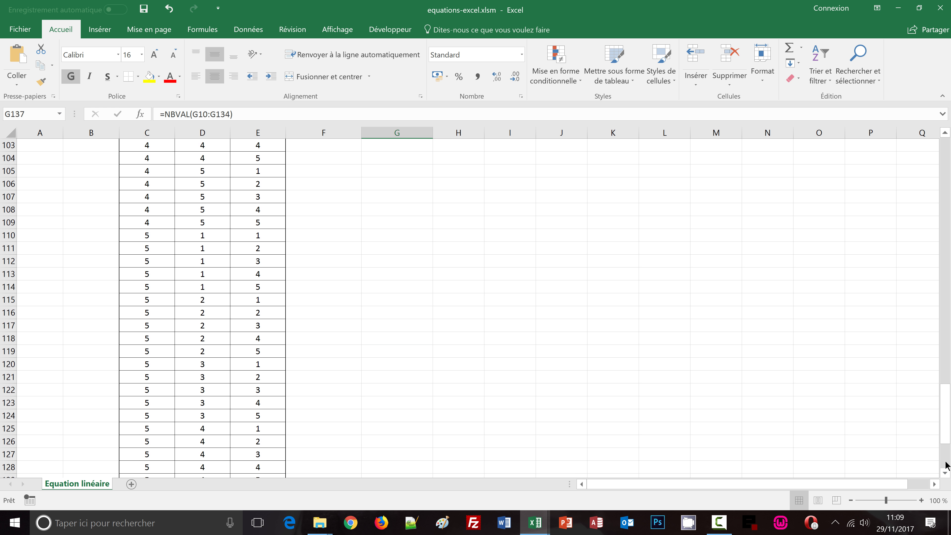
left_click(945, 454)
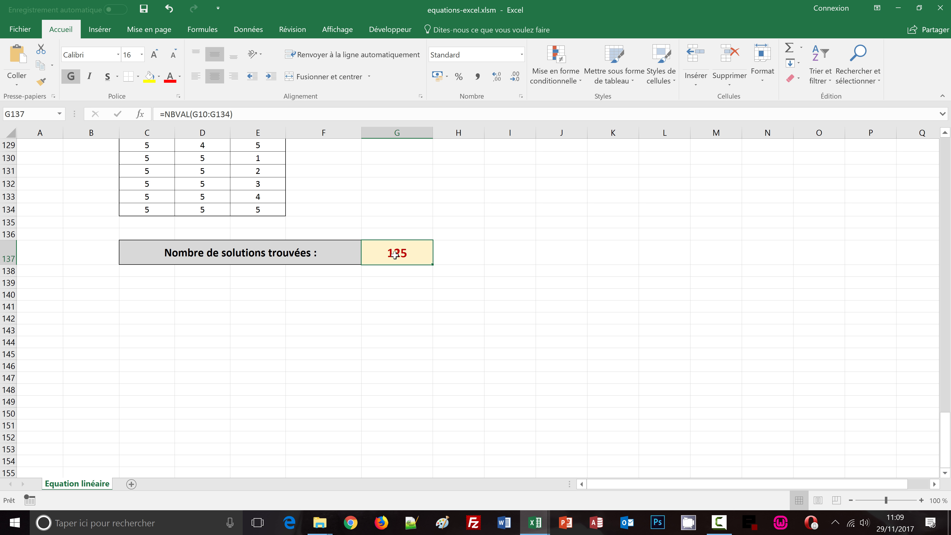
Step: Replace G137's NBVAL count with a SOUS.TOTAL formula using function 3
key("Delete")
type("=sous")
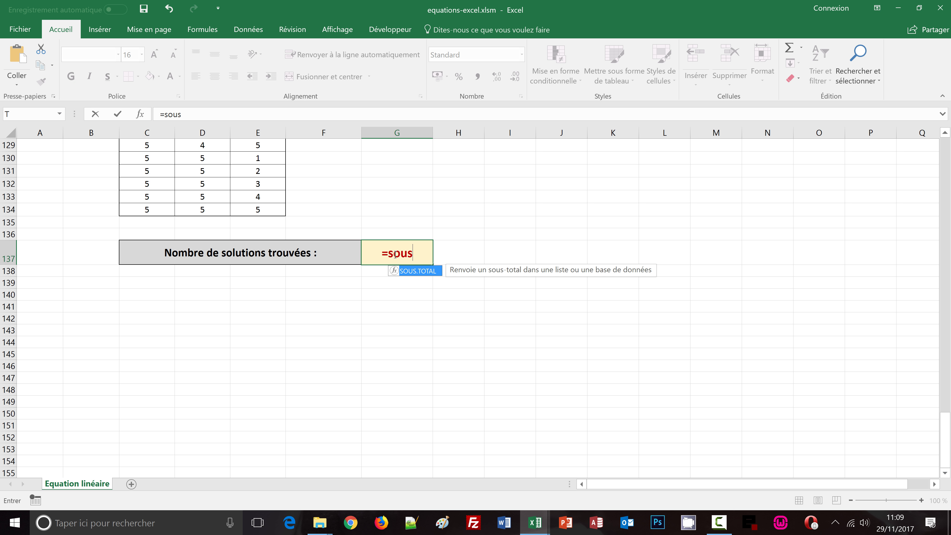
type(".tota")
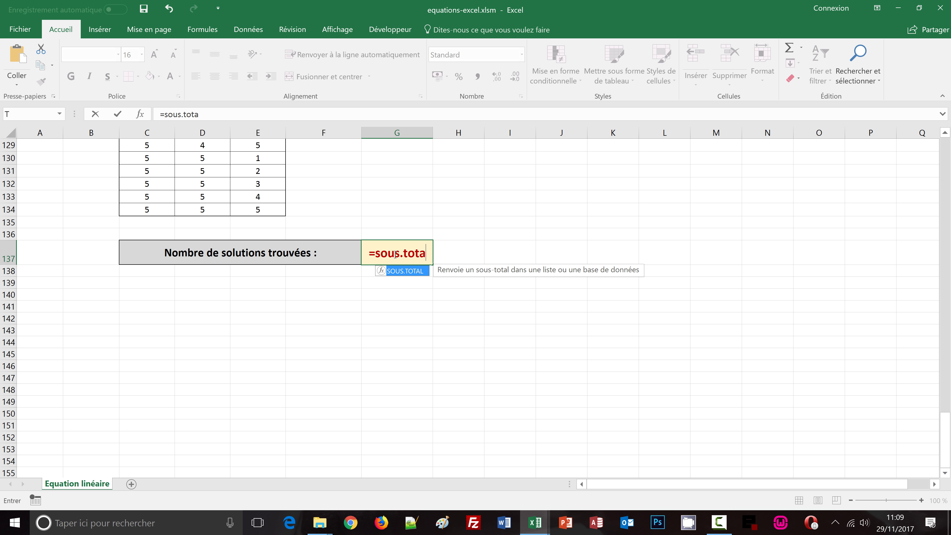
type("l")
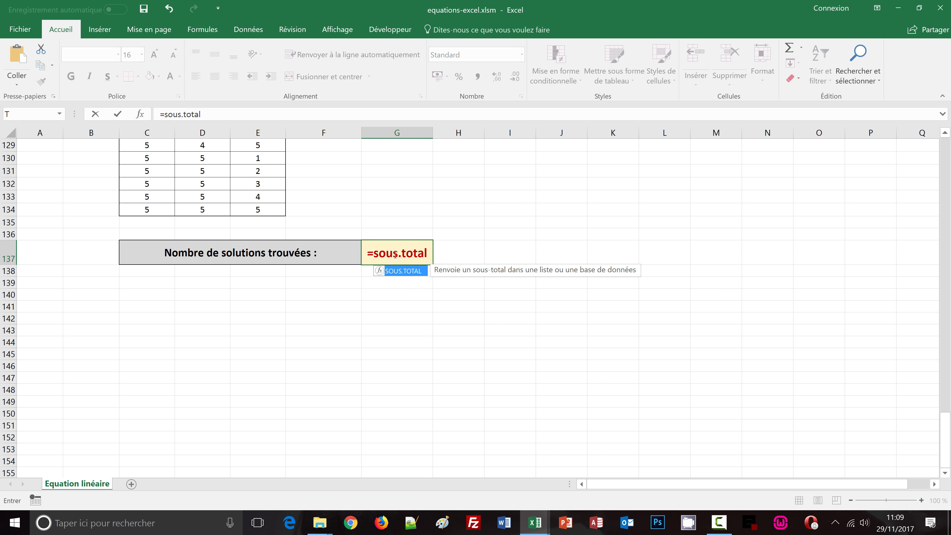
type("(")
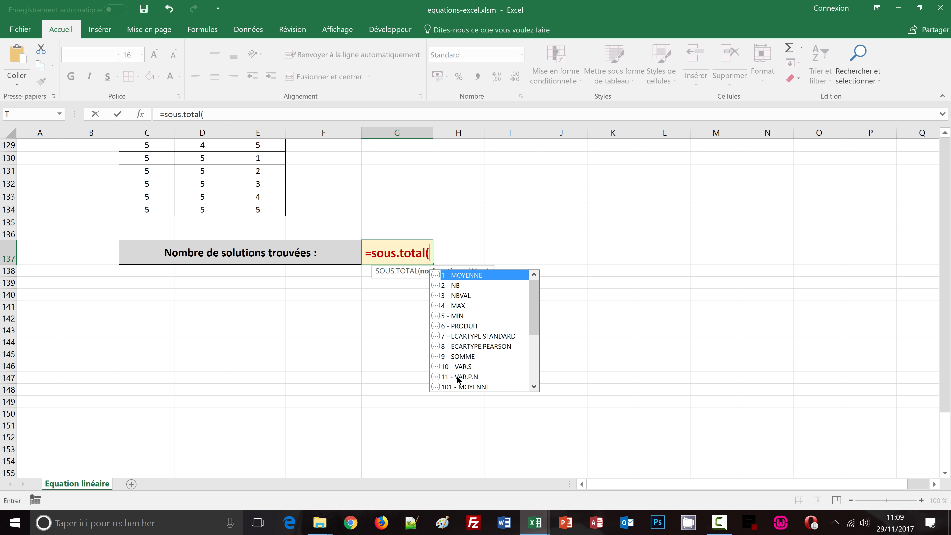
double_click(460, 296)
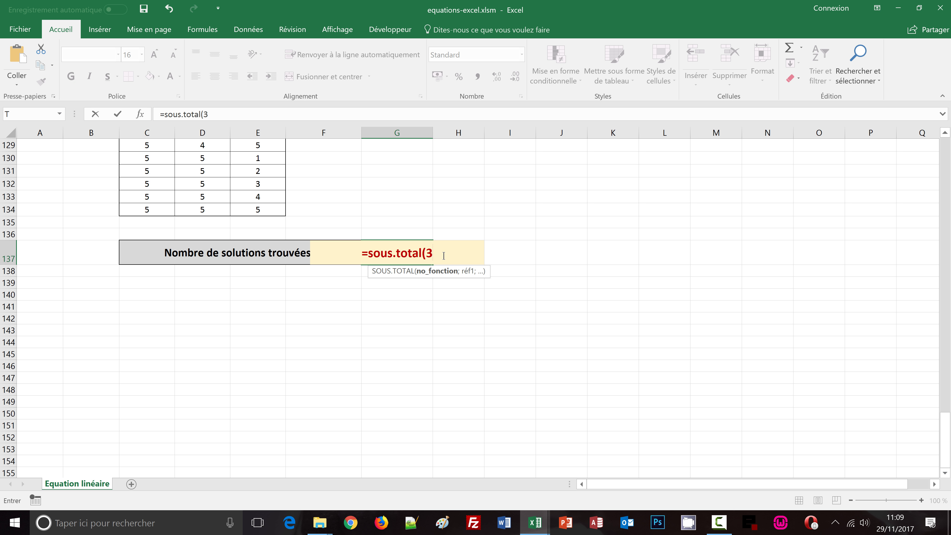
type(";")
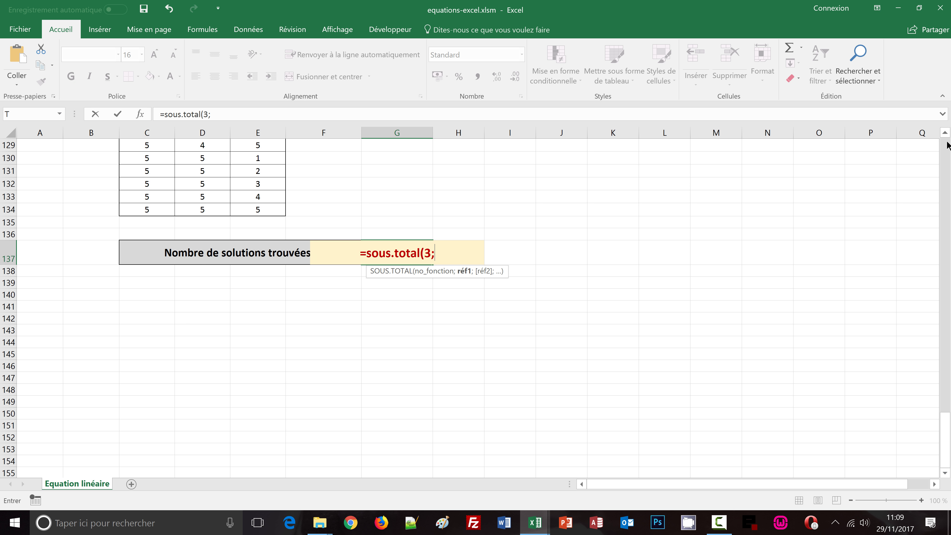
scroll(946, 138, "up", 9)
scroll(946, 142, "up", 9)
scroll(947, 145, "up", 9)
scroll(948, 145, "up", 9)
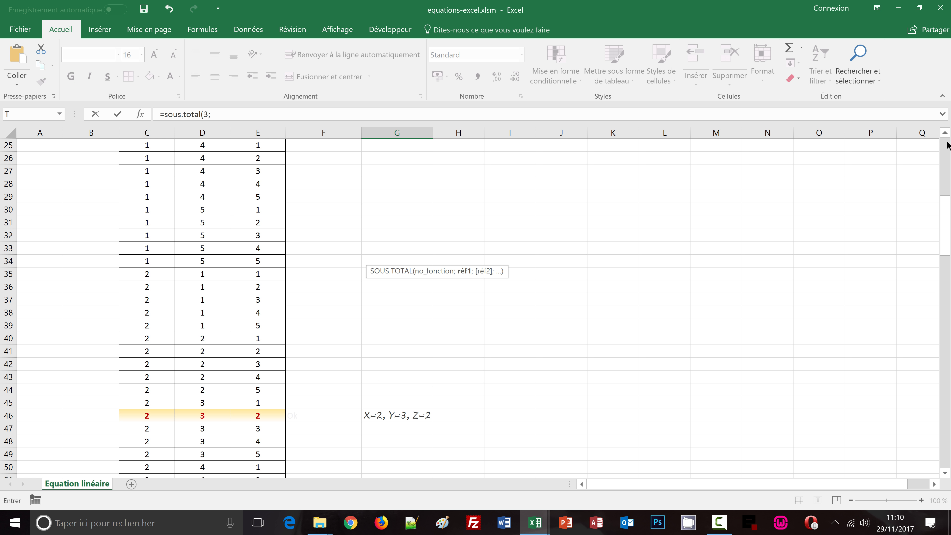
scroll(947, 145, "up", 8)
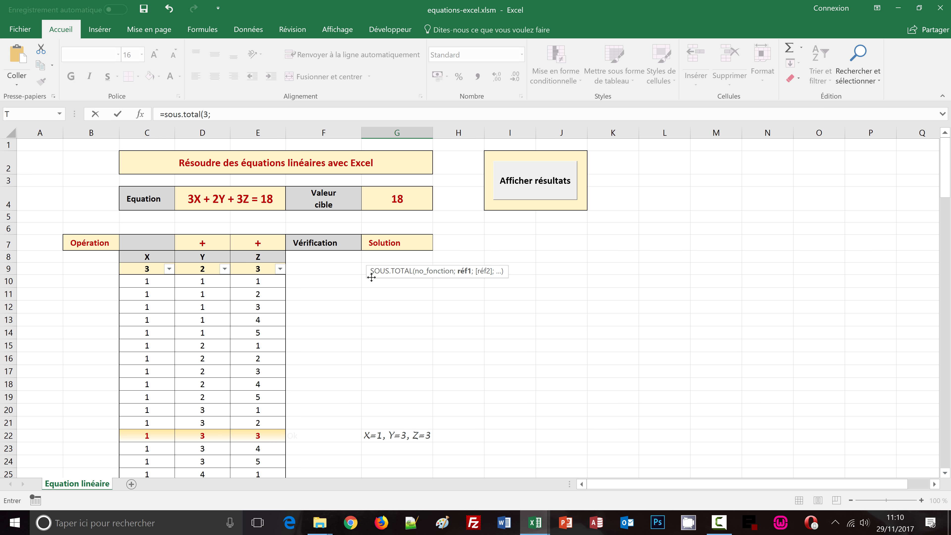
Step: Complete G137 as =SOUS.TOTAL(3;G10:G134) over range G10:G134
left_click(374, 282)
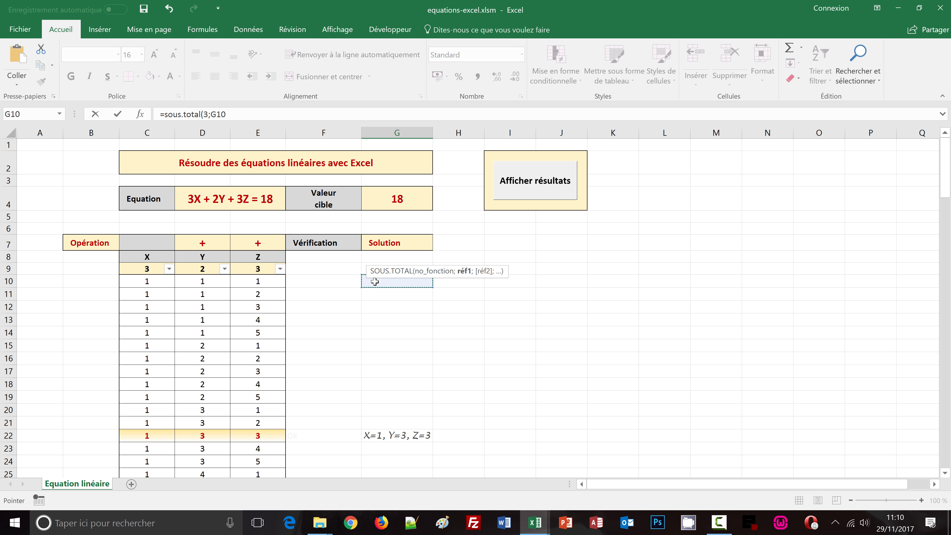
scroll(947, 462, "down", 8)
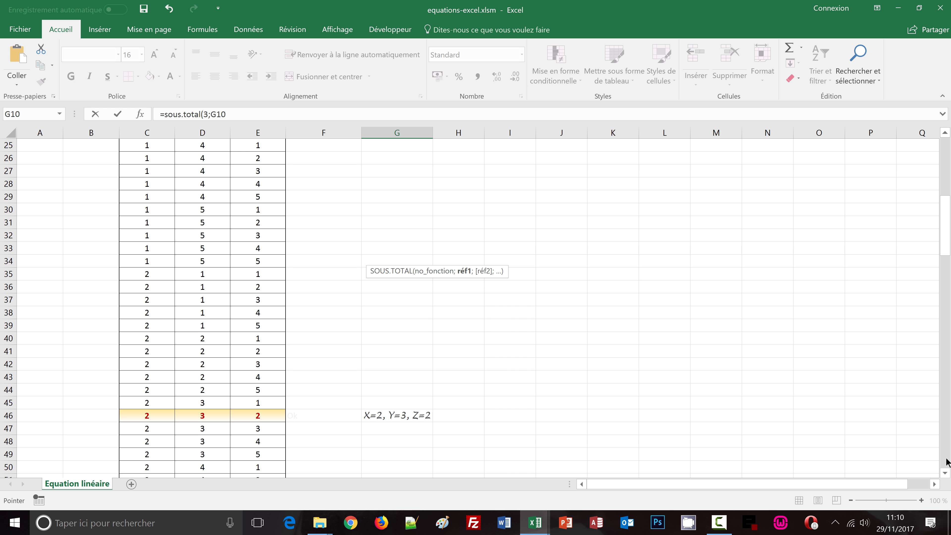
scroll(948, 463, "down", 8)
scroll(948, 463, "down", 9)
scroll(948, 462, "down", 9)
scroll(947, 463, "down", 7)
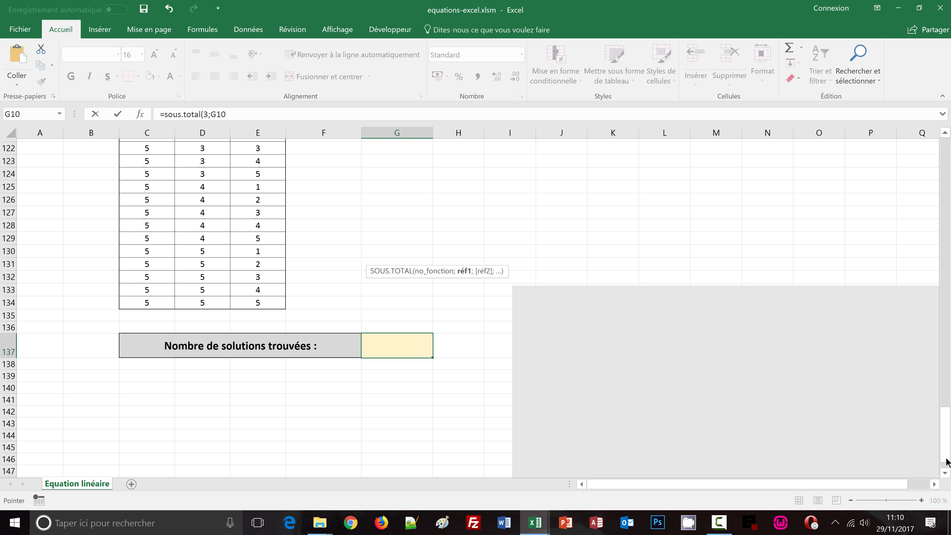
scroll(947, 462, "down", 2)
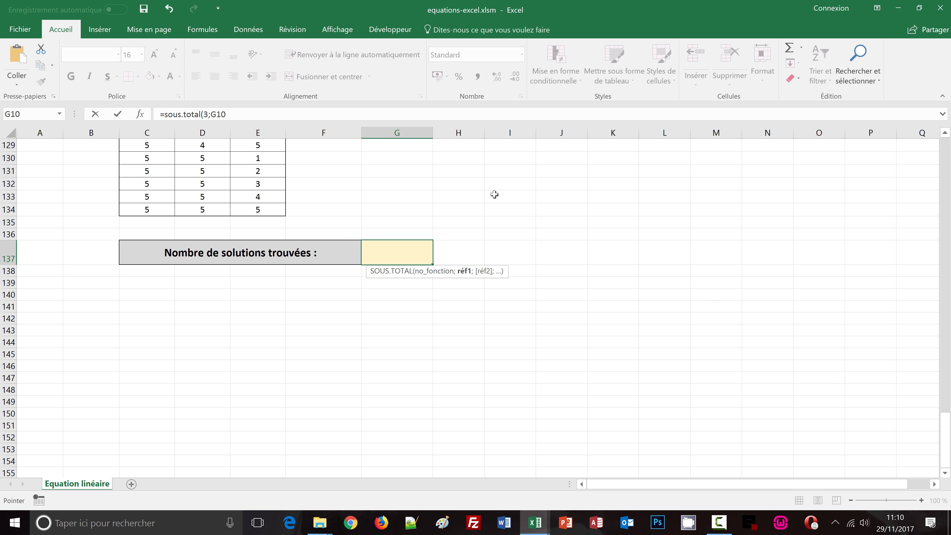
left_click(390, 210, "shift")
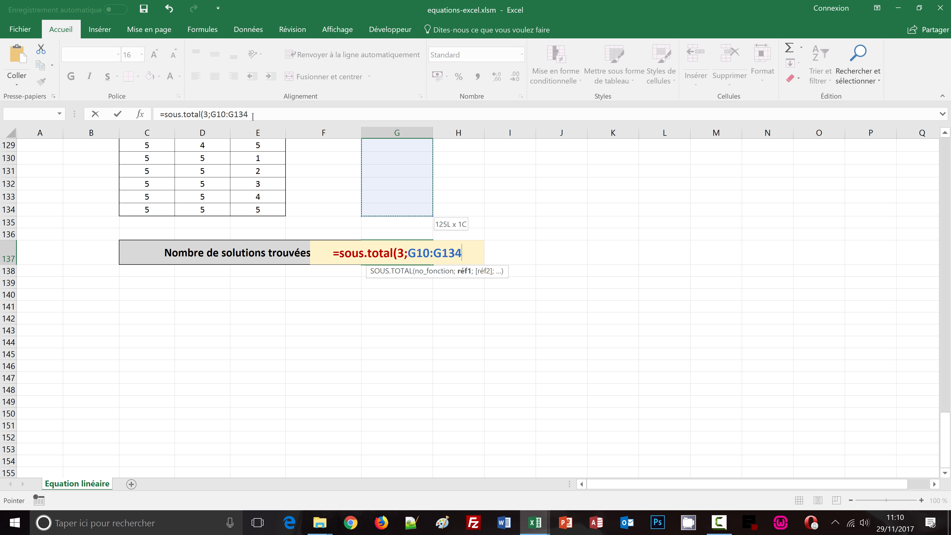
type(")")
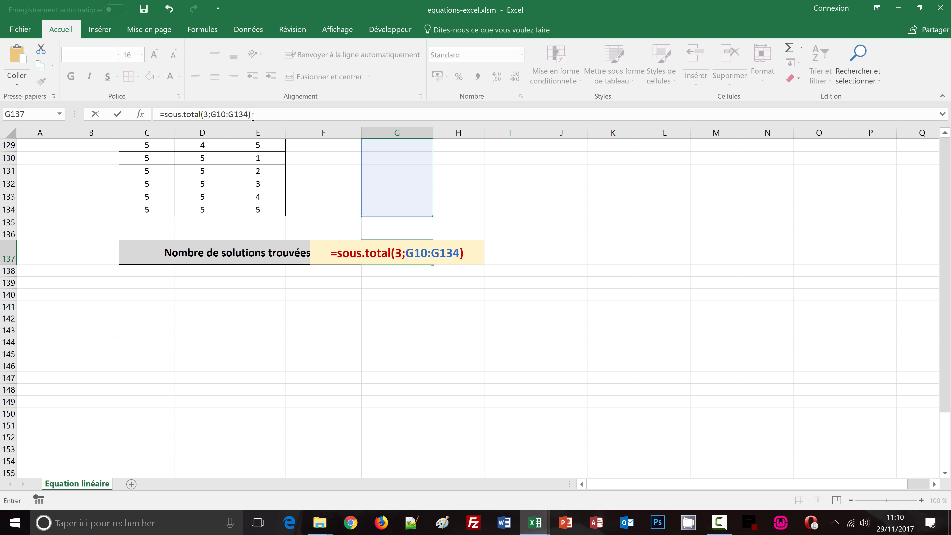
key("ctrl+Return")
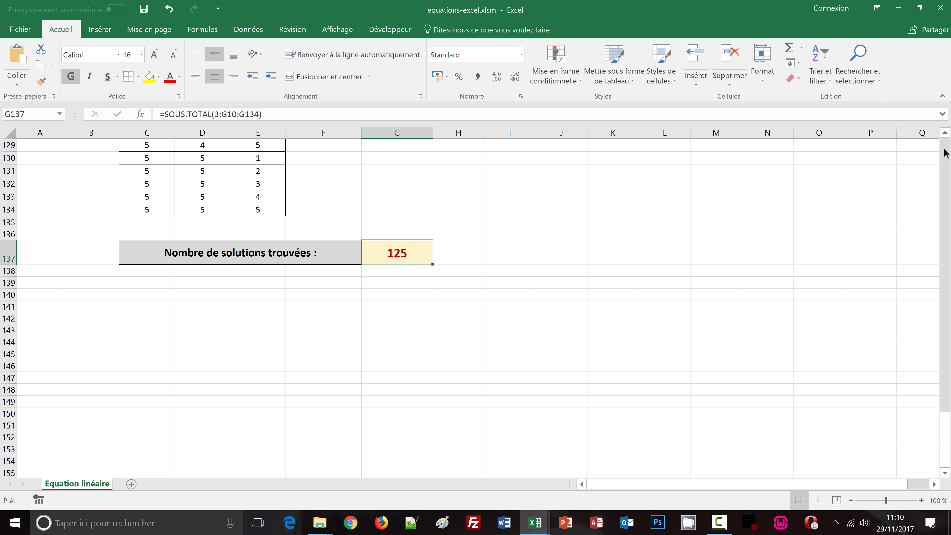
scroll(944, 154, "up", 9)
scroll(944, 154, "up", 5)
scroll(944, 154, "up", 4)
scroll(949, 149, "up", 9)
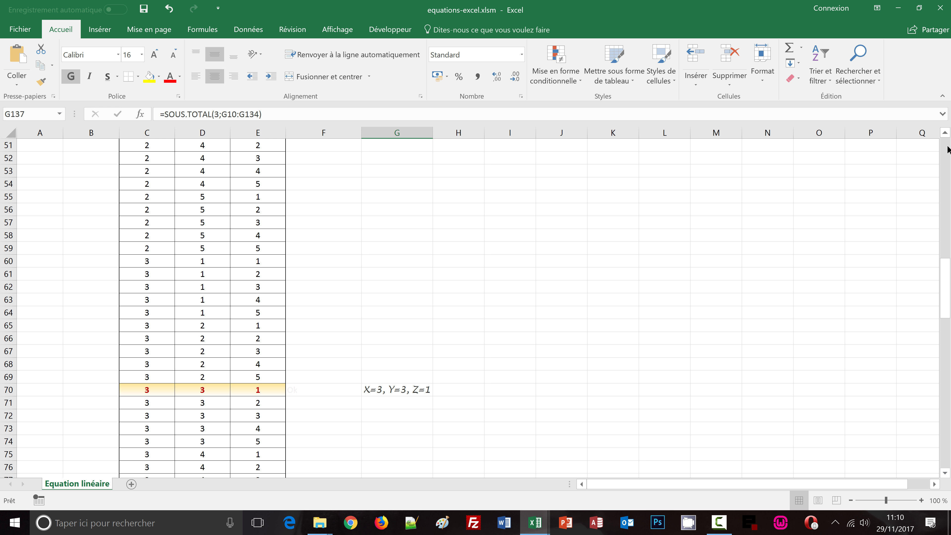
scroll(949, 149, "up", 9)
scroll(948, 149, "up", 7)
scroll(949, 149, "up", 2)
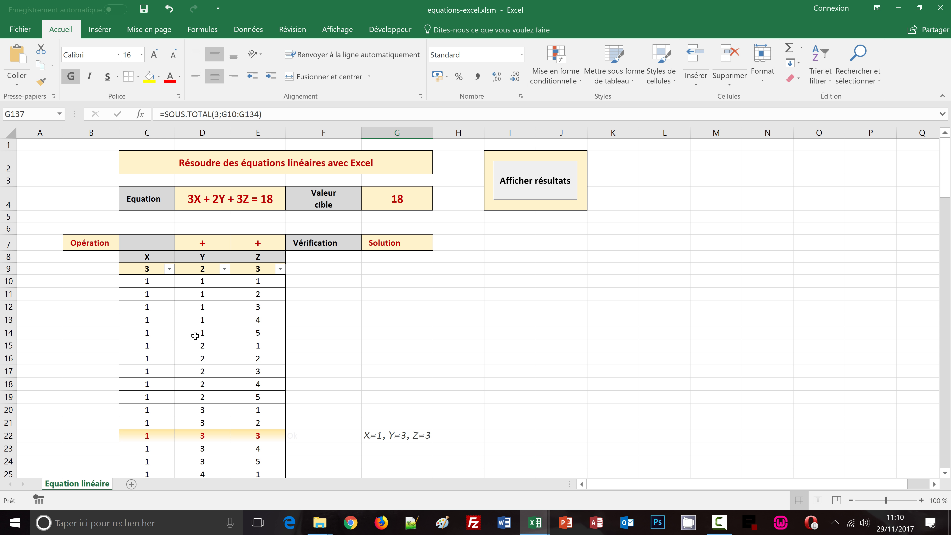
left_click(169, 268)
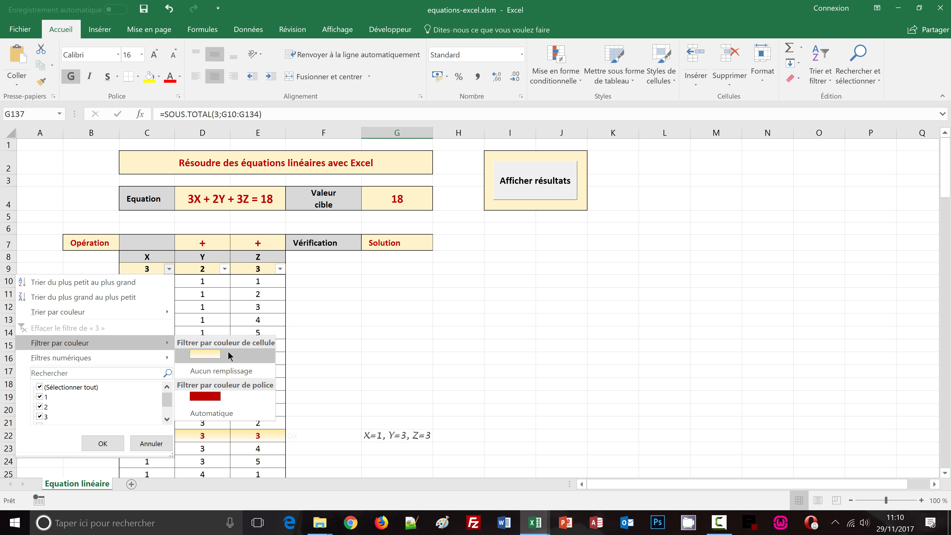
left_click(230, 355)
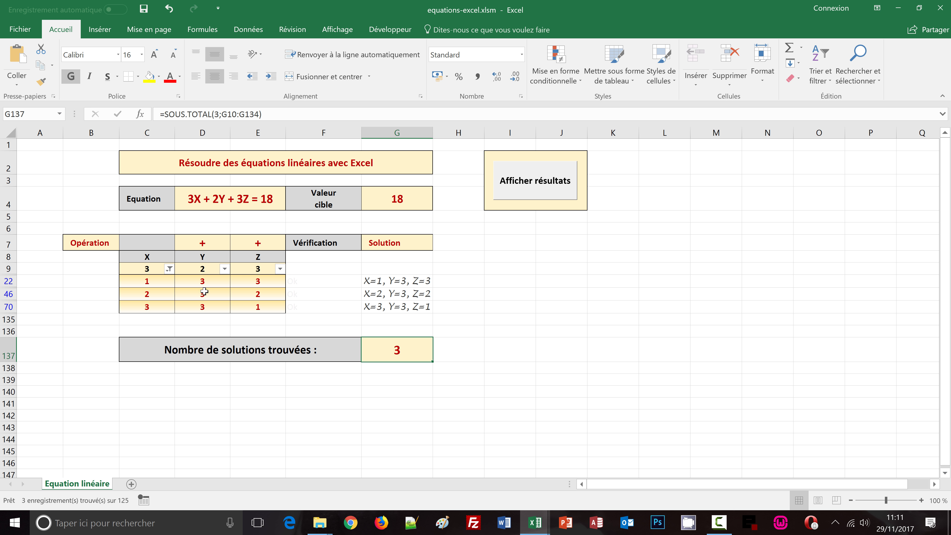
left_click(170, 269)
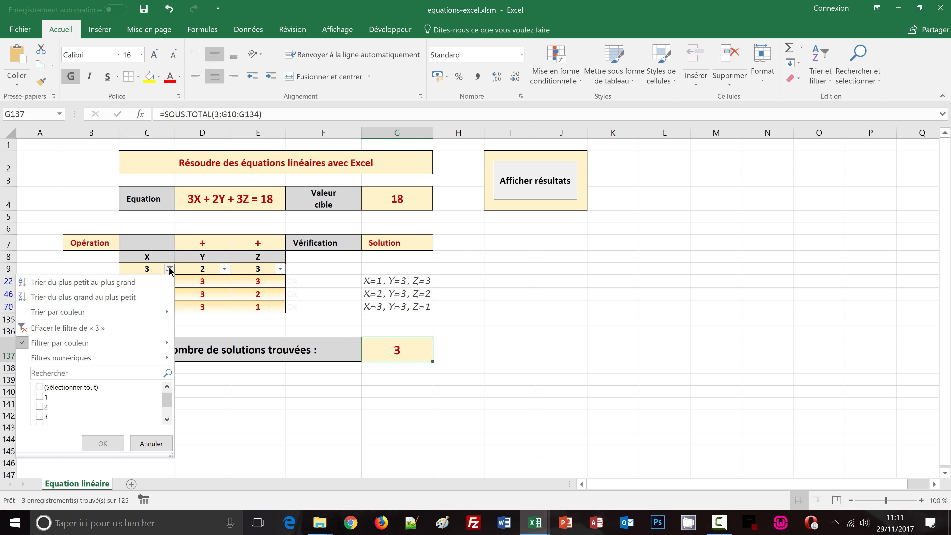
Step: Clear the X filter and select C9:E9, D7:E7 and G4 together
left_click(105, 329)
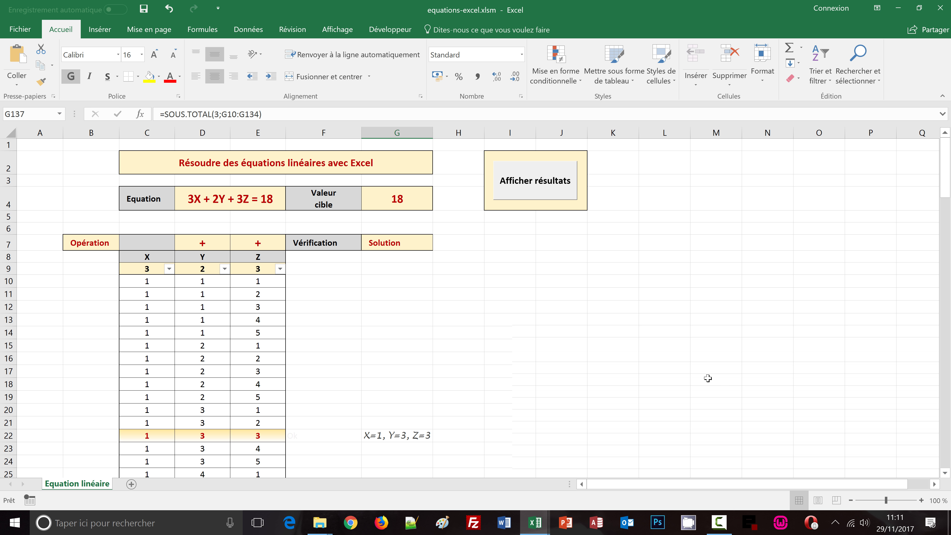
left_click(602, 320)
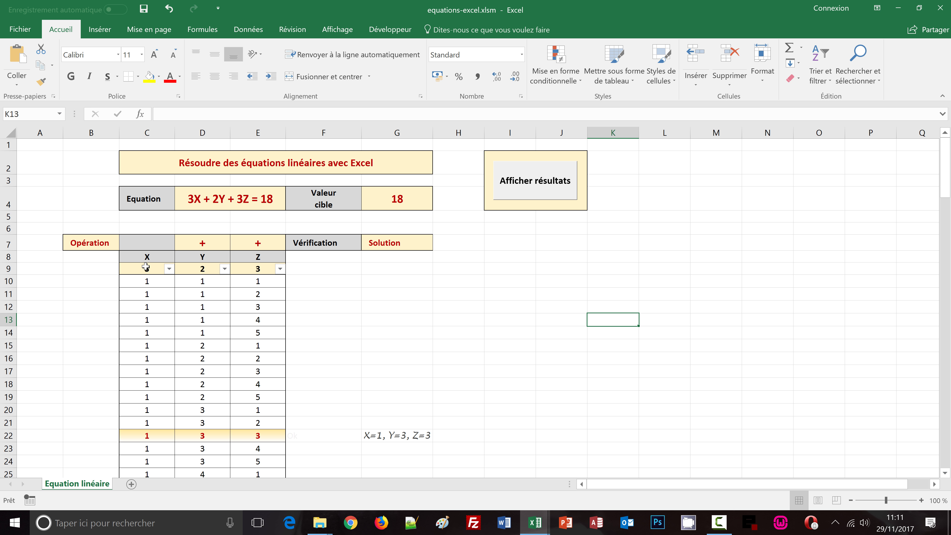
left_click_drag(143, 269, 241, 270)
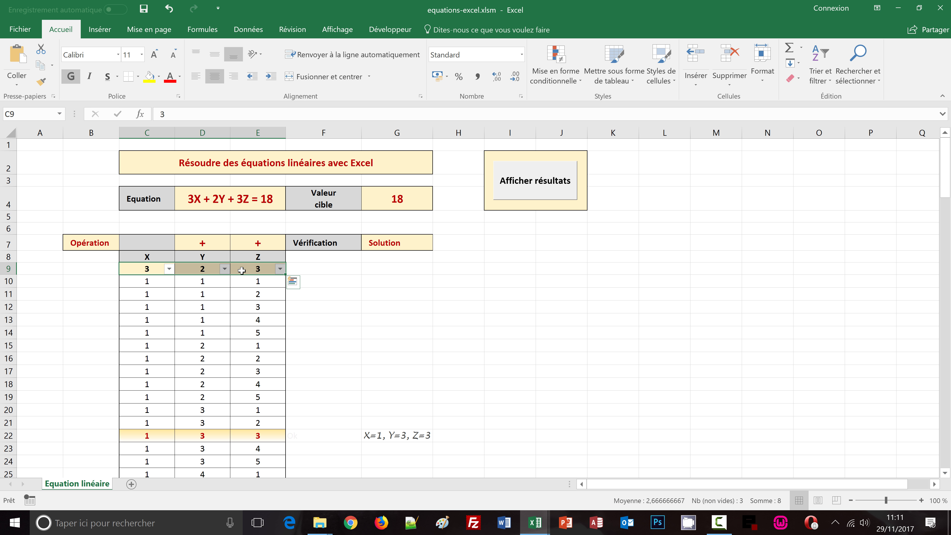
left_click_drag(206, 242, 254, 241)
left_click(394, 198)
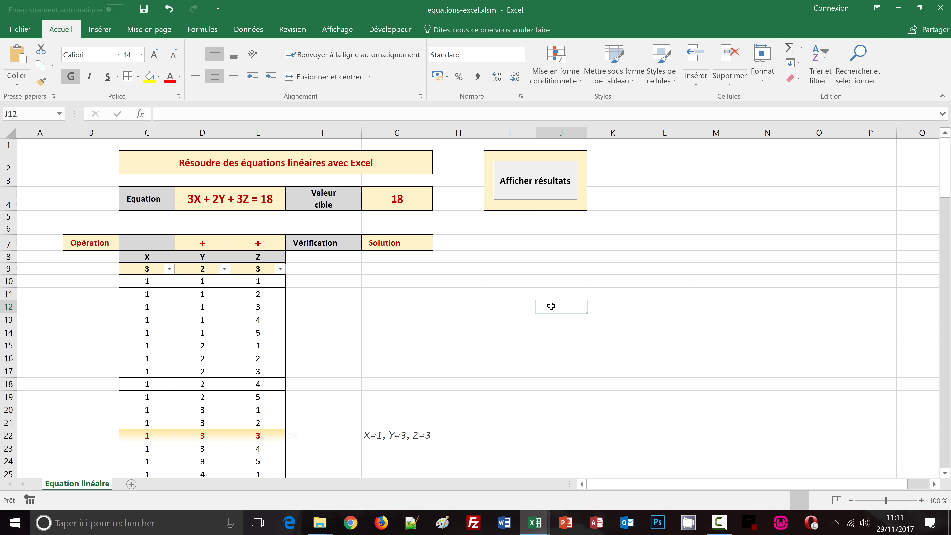
left_click(146, 271)
left_click_drag(181, 271, 262, 270)
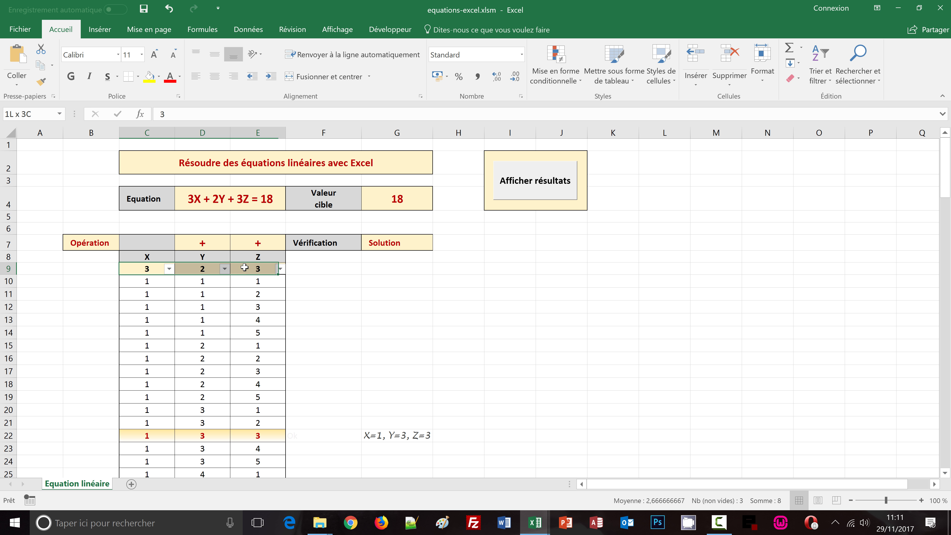
left_click_drag(201, 241, 251, 238)
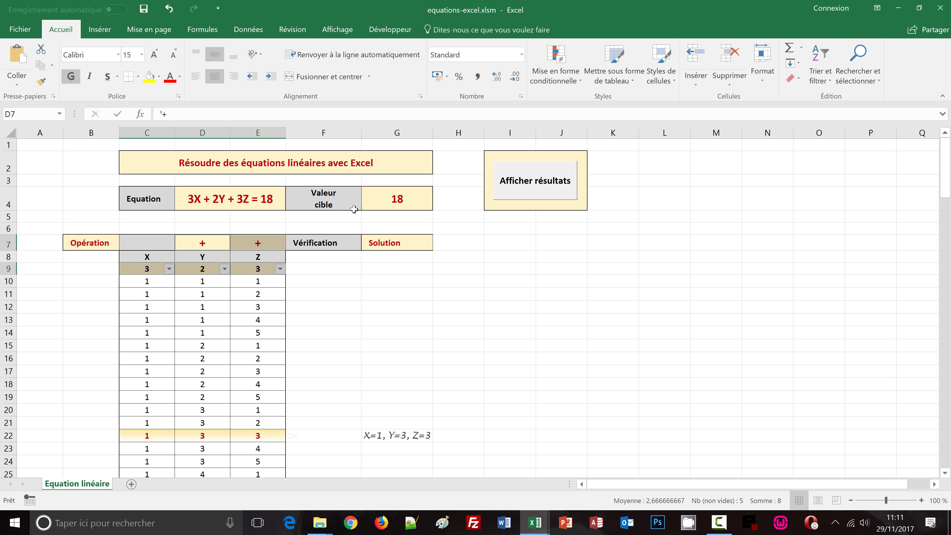
left_click(391, 203)
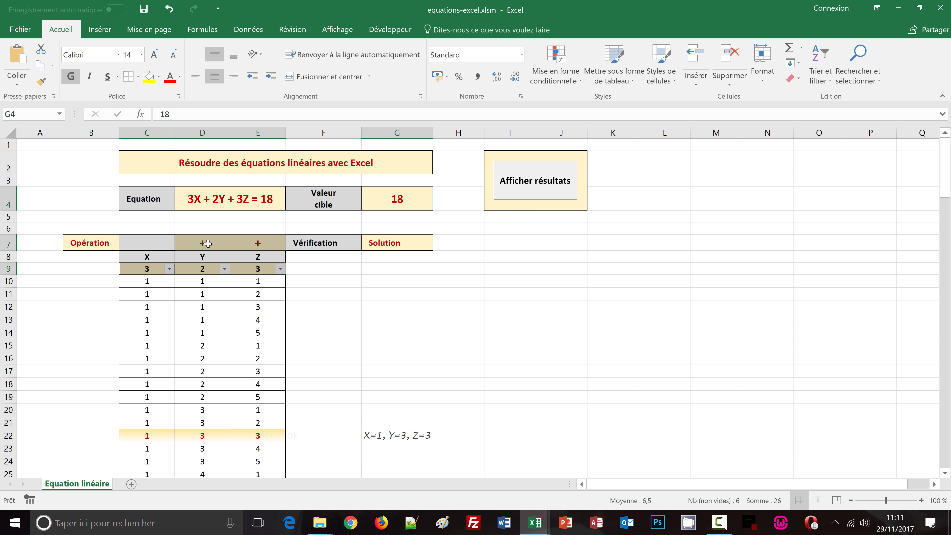
Step: Uncheck Verrouillée under Format de cellule > Protection for the selected cells
right_click(208, 243)
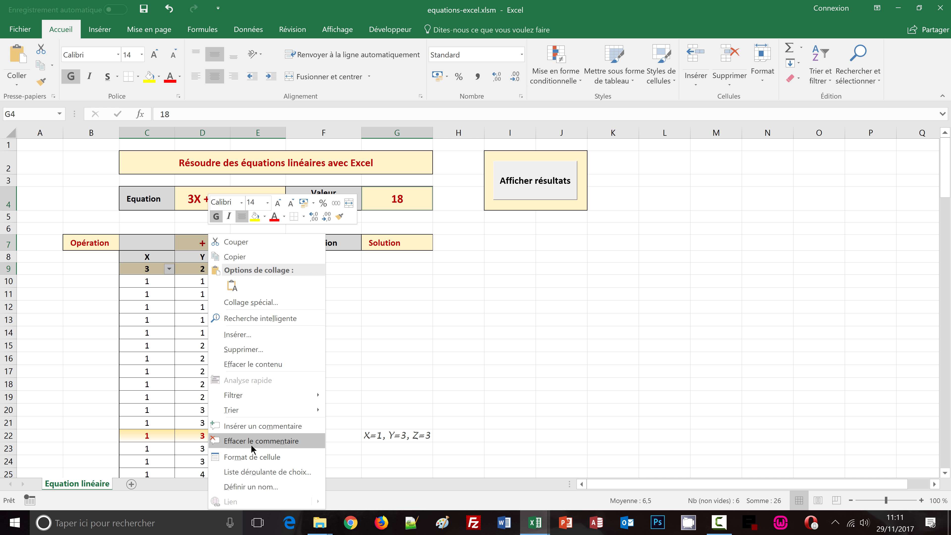
left_click(253, 456)
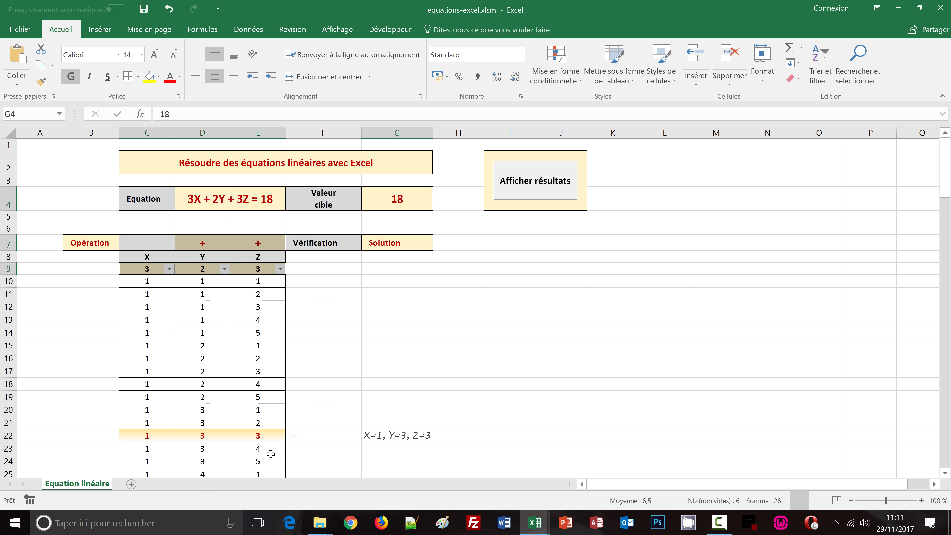
left_click_drag(314, 196, 642, 90)
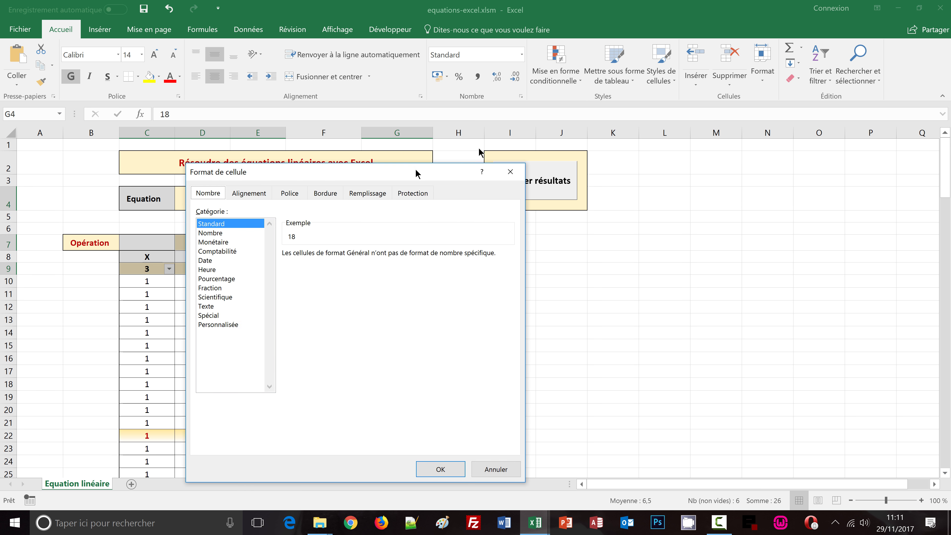
left_click(636, 108)
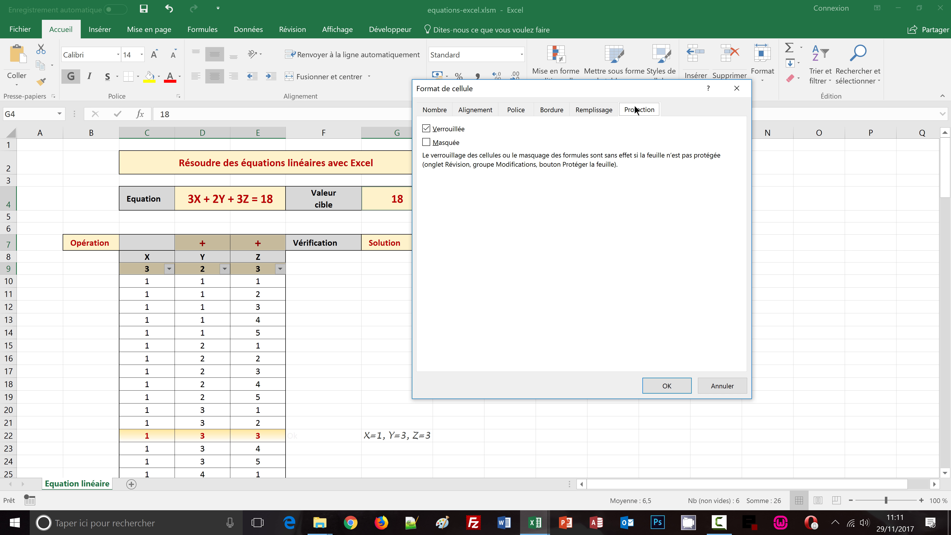
left_click(426, 128)
left_click(663, 386)
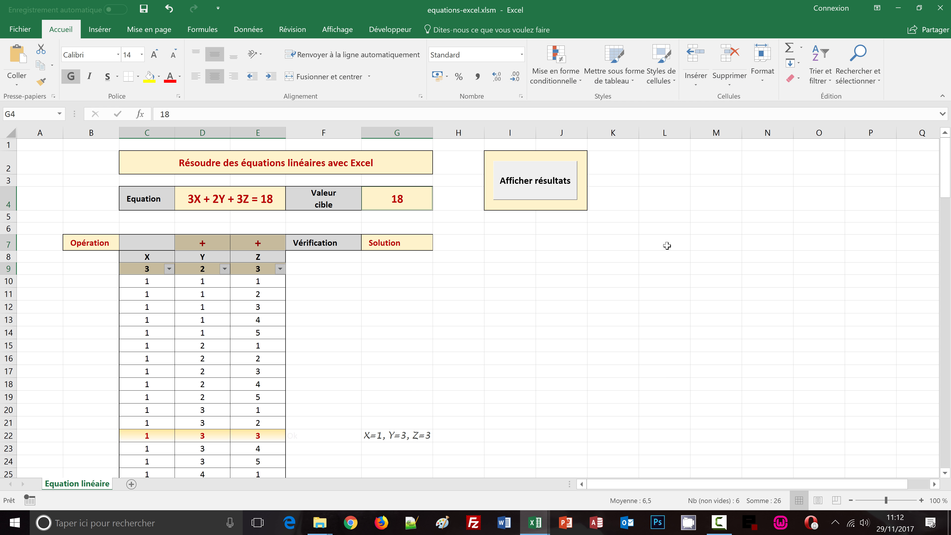
Step: Protect the worksheet with default permissions via Révision > Protéger la feuille
left_click(662, 214)
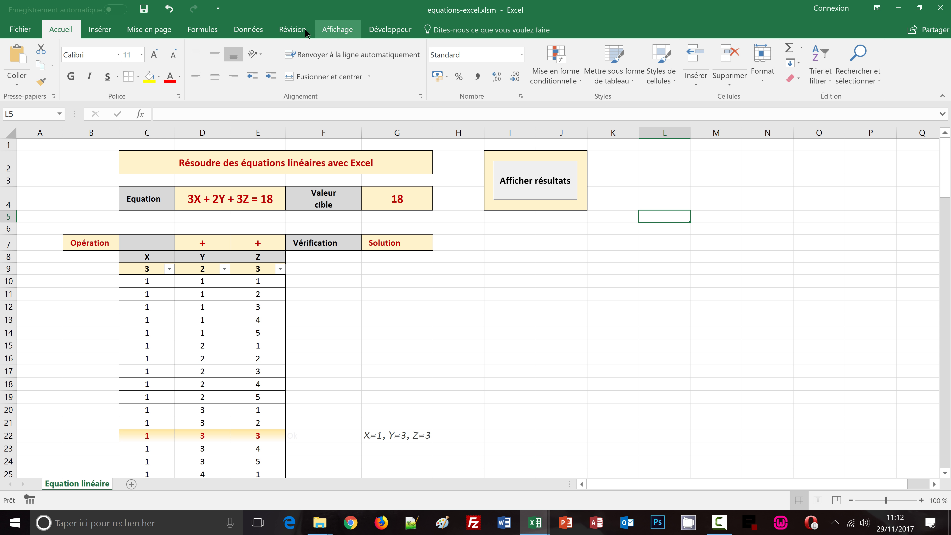
left_click(294, 30)
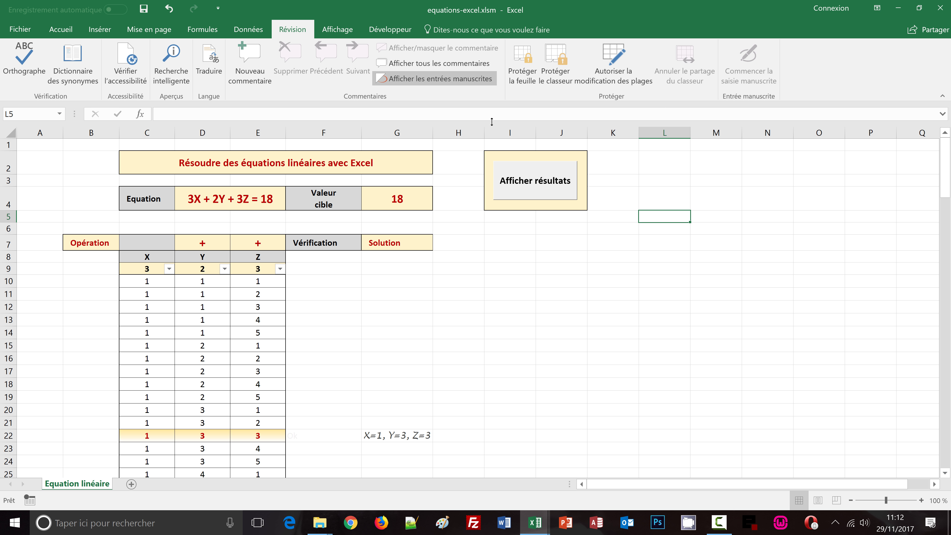
left_click(521, 71)
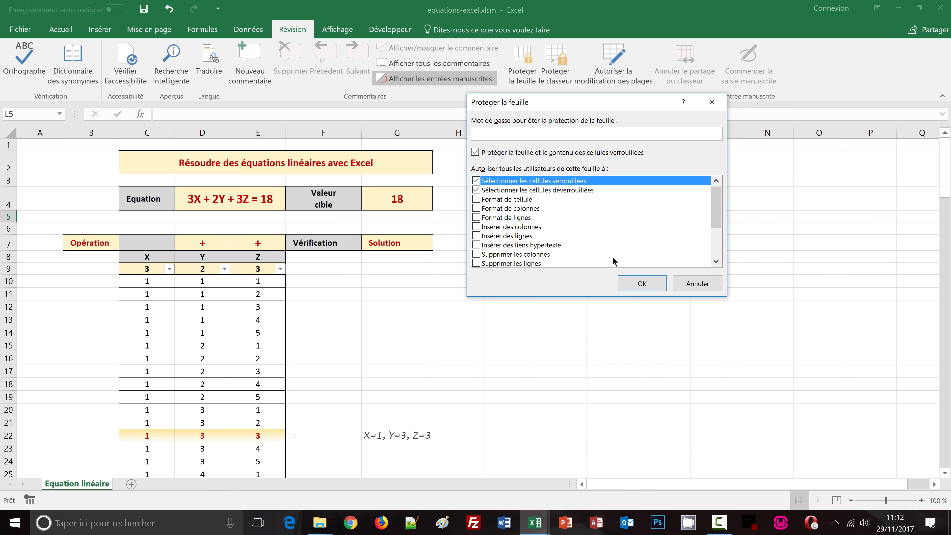
left_click(642, 283)
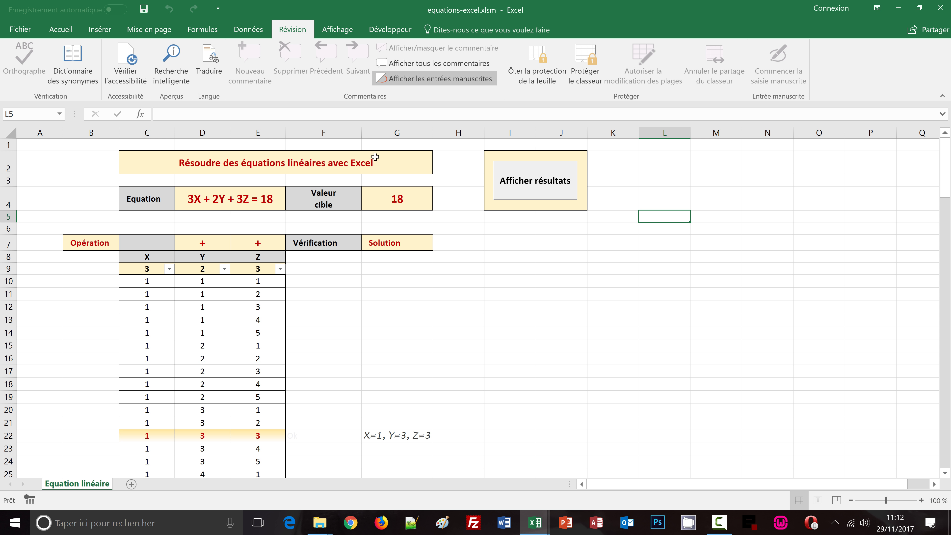
left_click(387, 196)
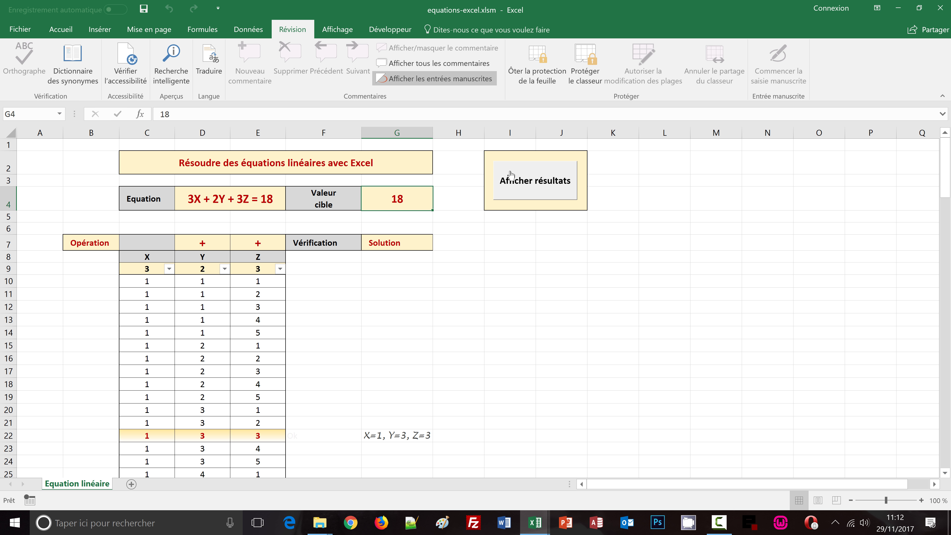
Step: Set G4 to 22 and D7 to minus, then try editing locked formula G10
type("22")
key("Return")
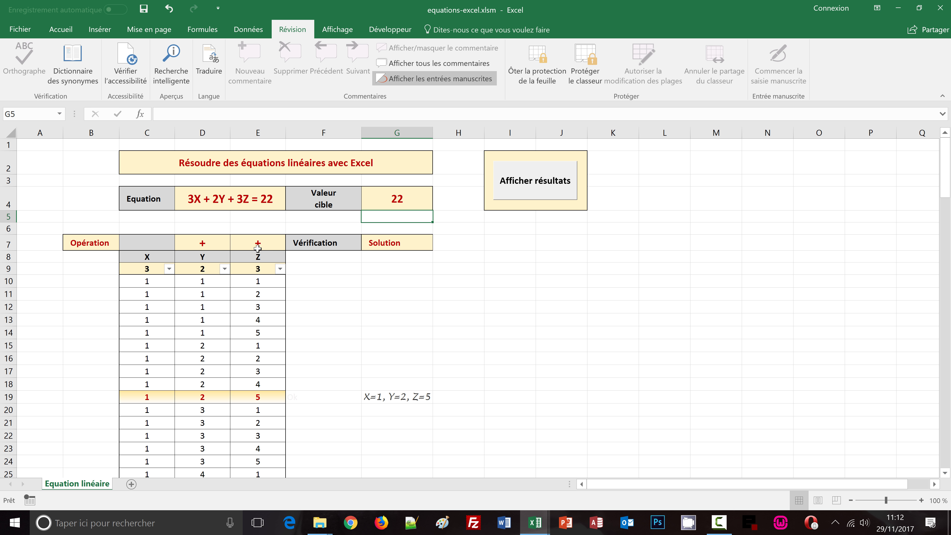
left_click(209, 241)
type("-")
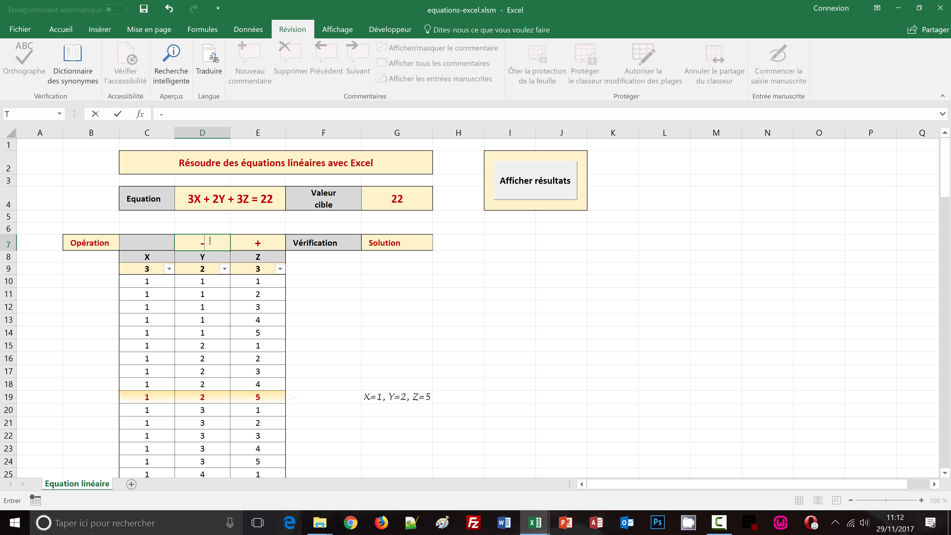
key("Return")
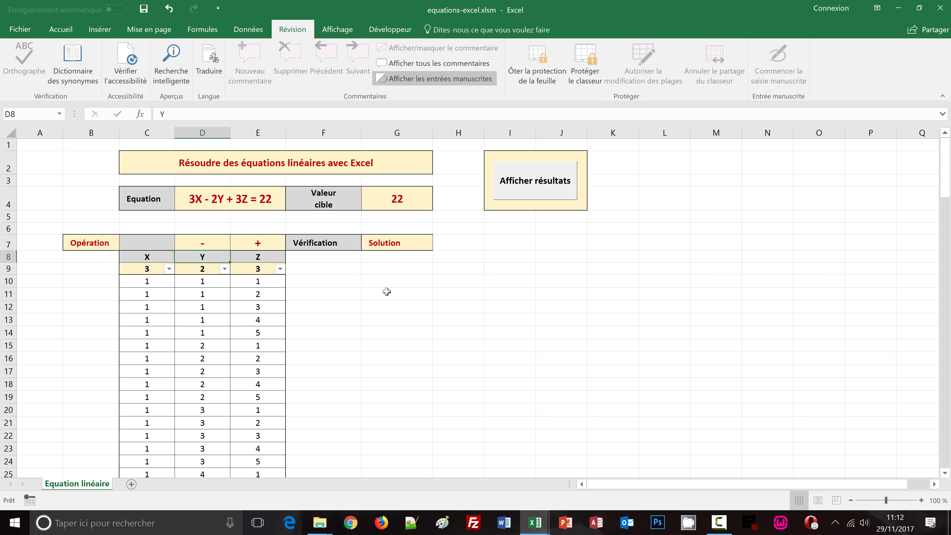
left_click(391, 284)
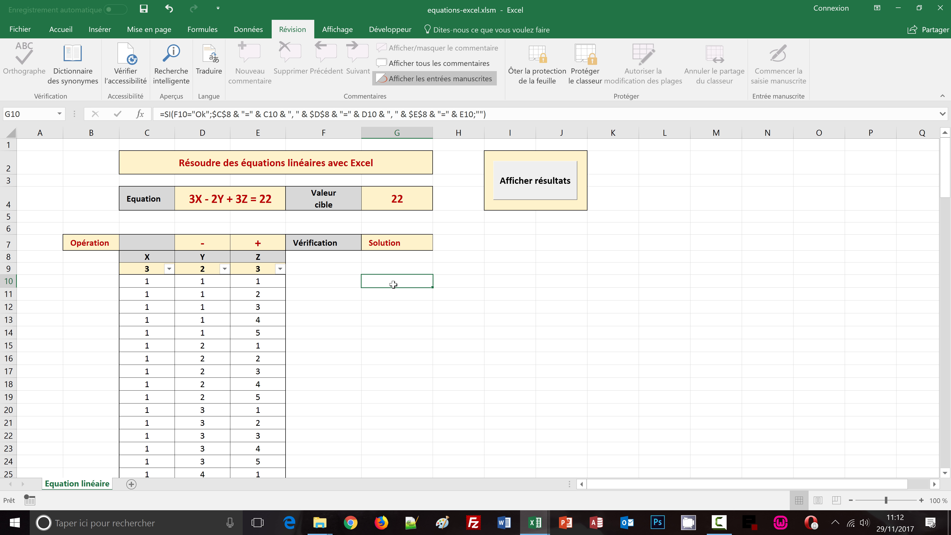
double_click(393, 284)
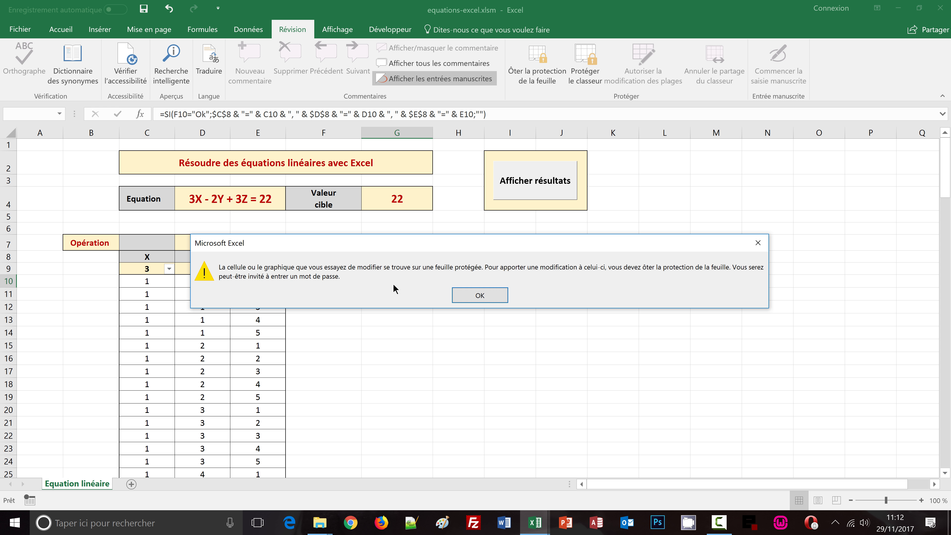
Step: Dismiss the protection warning, scroll to row 64 for X=3, Y=1, Z=5, return to A1
left_click(488, 293)
scroll(366, 355, "down", 1)
scroll(365, 354, "down", 2)
scroll(367, 356, "down", 5)
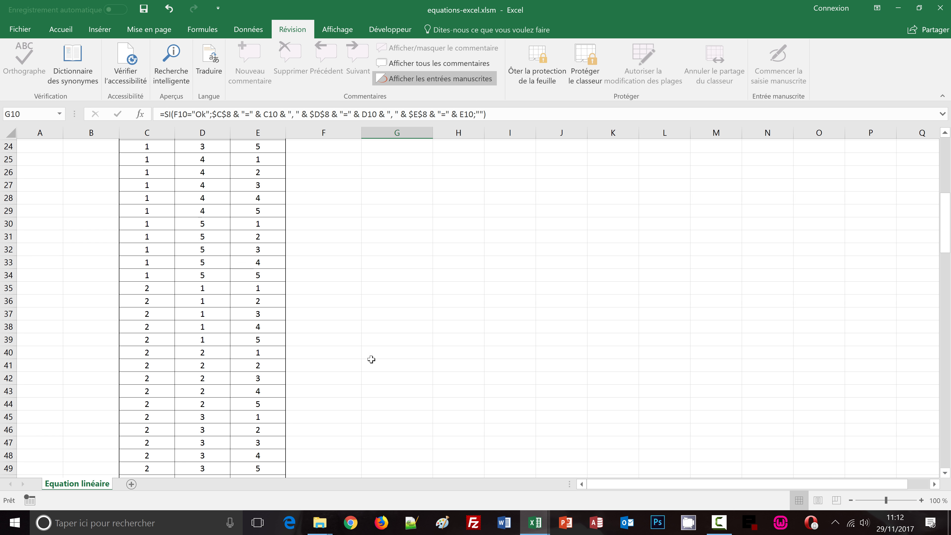
scroll(368, 358, "down", 3)
scroll(371, 360, "down", 3)
scroll(373, 361, "down", 4)
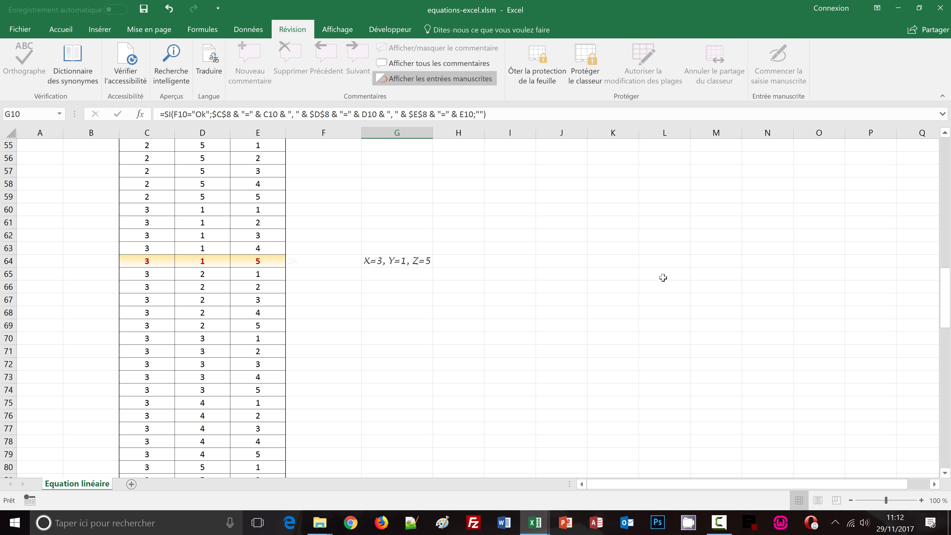
left_click(736, 222)
key("ctrl+Home")
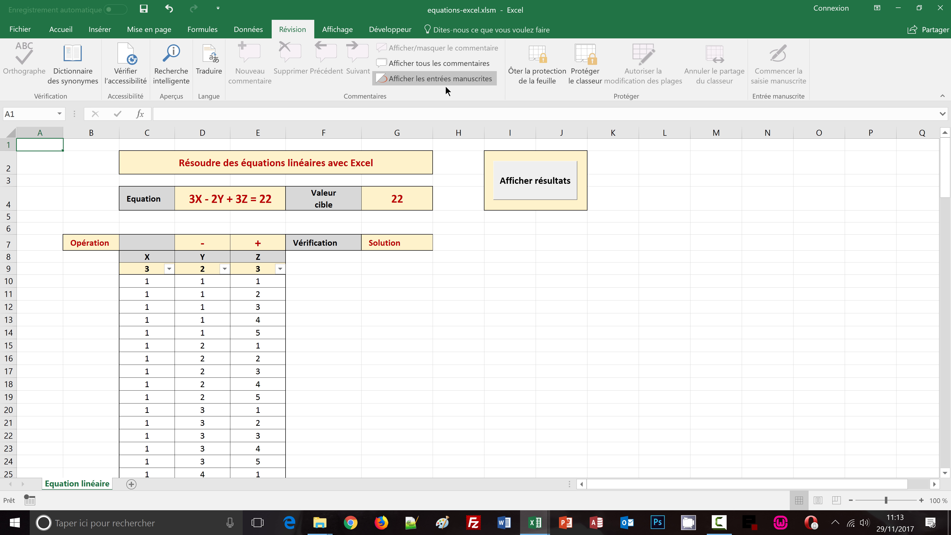
Step: Begin recording a macro named 'filtrer' stored in Ce classeur
left_click(391, 32)
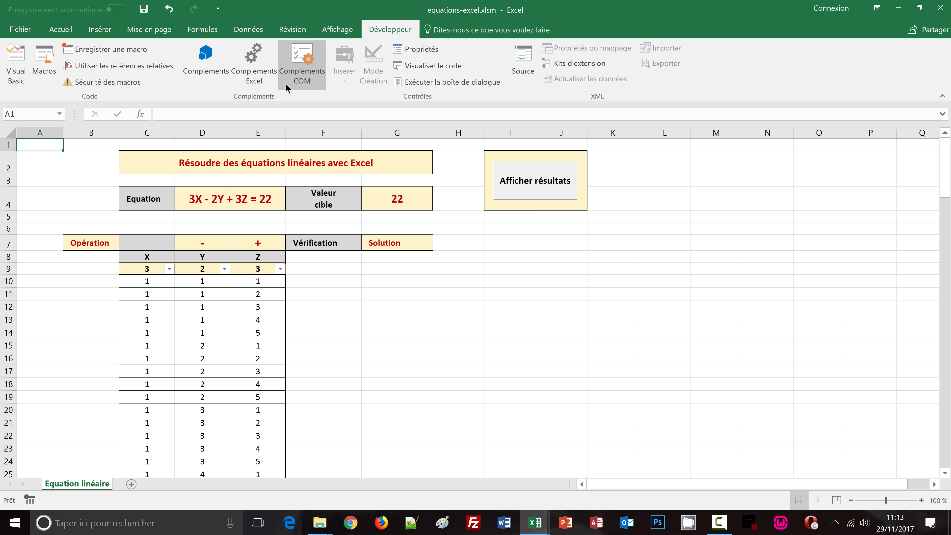
left_click(94, 50)
left_click_drag(578, 110, 557, 234)
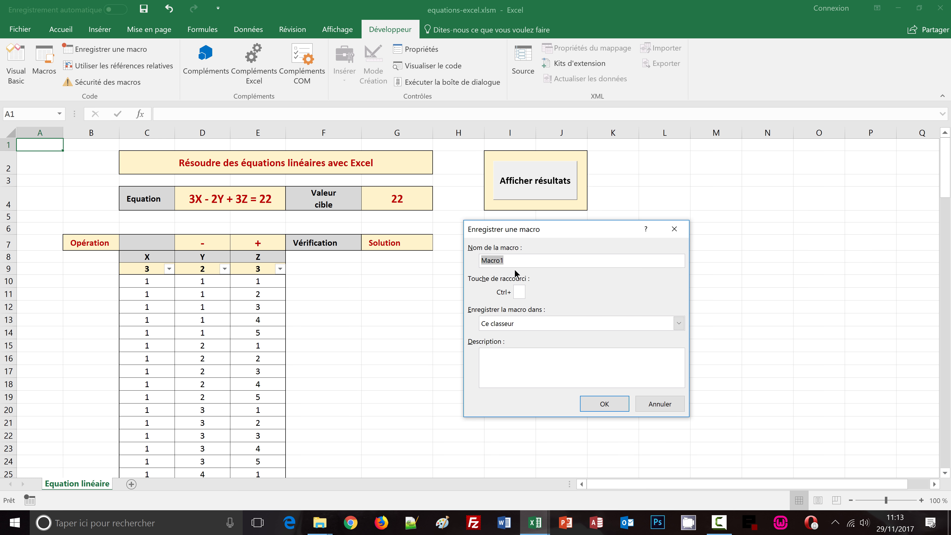
type("filtre")
type("r")
left_click(604, 404)
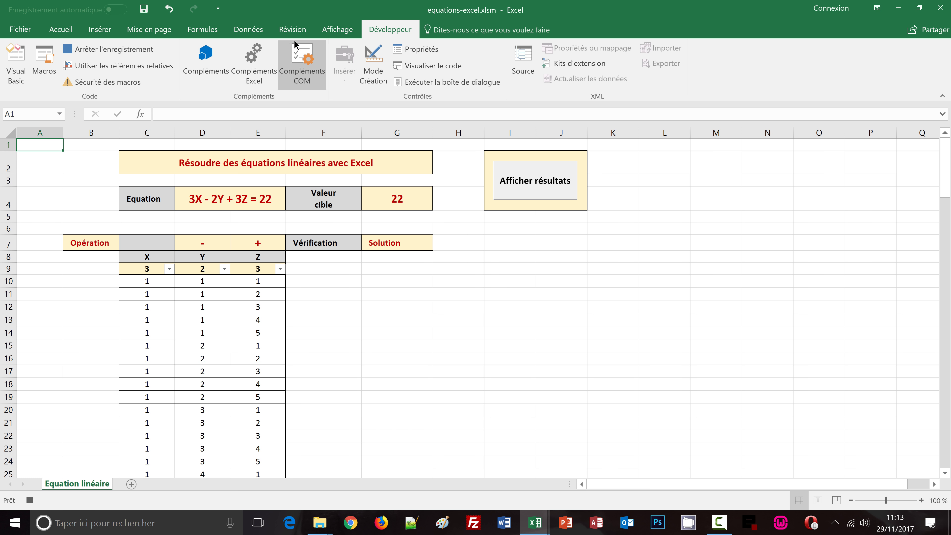
Step: Unprotect the sheet and filter column X to the yellow solution rows
left_click(292, 29)
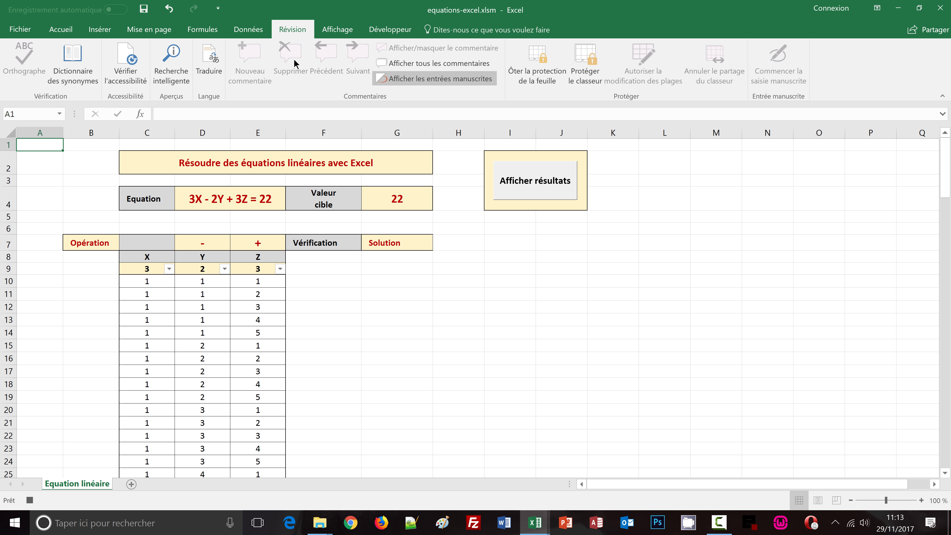
left_click(535, 62)
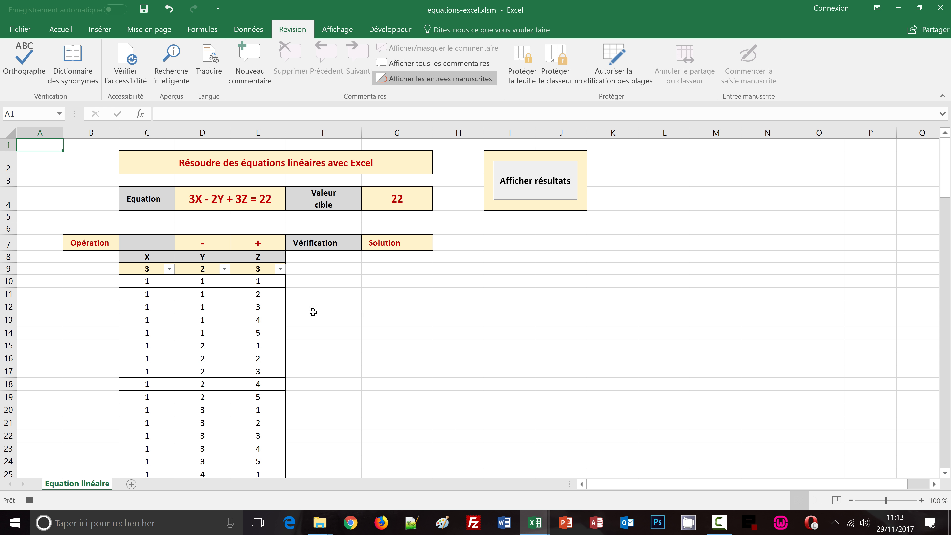
left_click(169, 269)
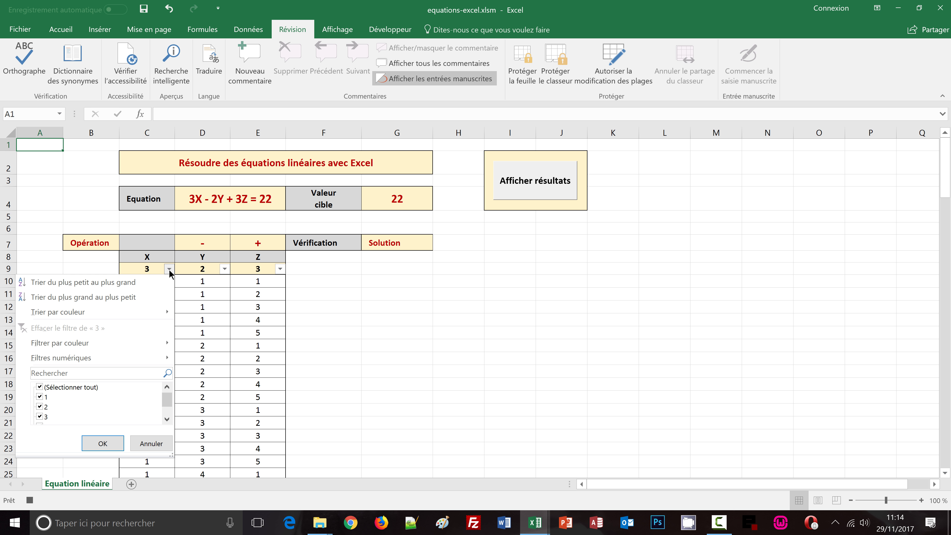
mouse_move(89, 343)
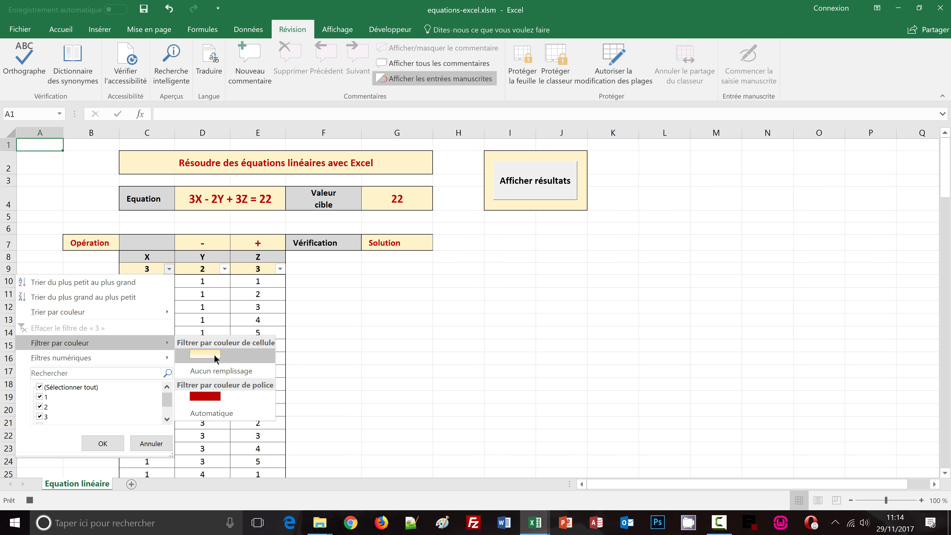
left_click(216, 355)
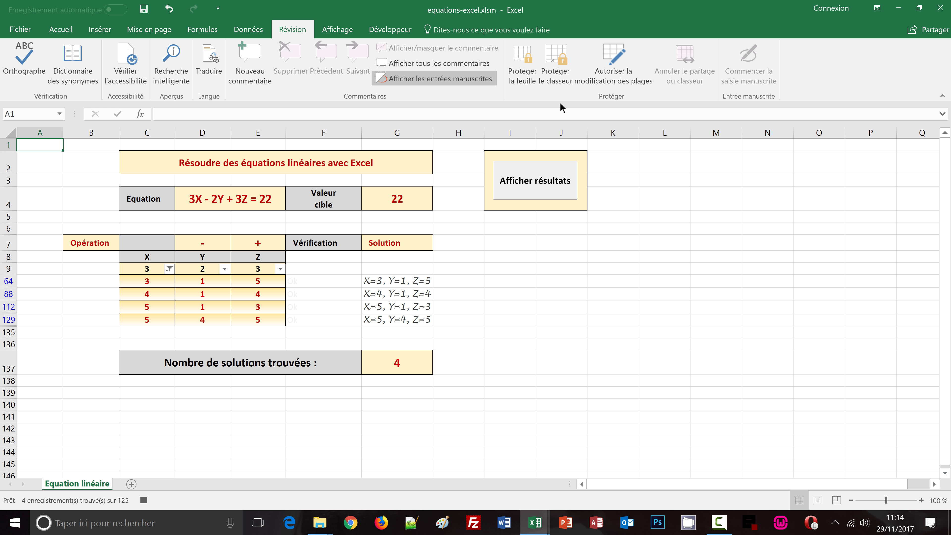
Step: Protect the sheet again and stop the macro recording
left_click(529, 75)
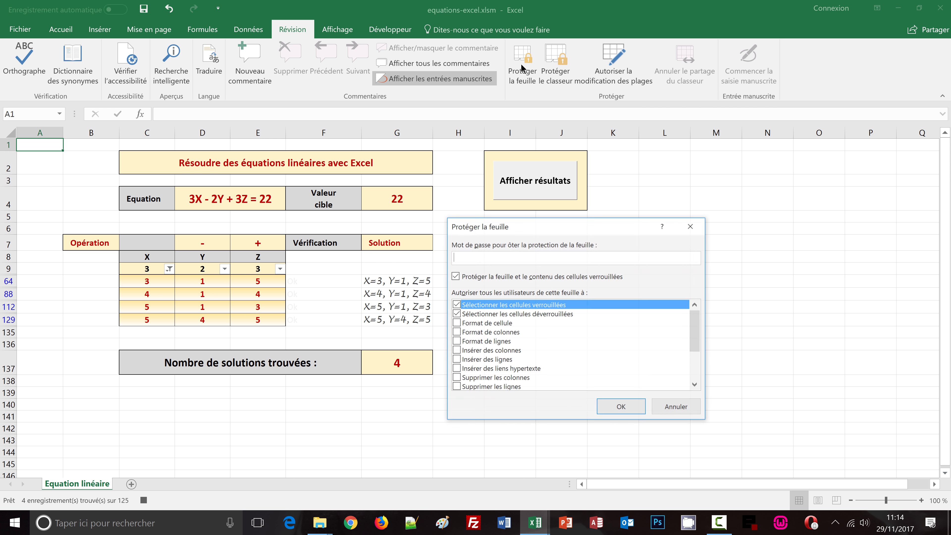
left_click(604, 408)
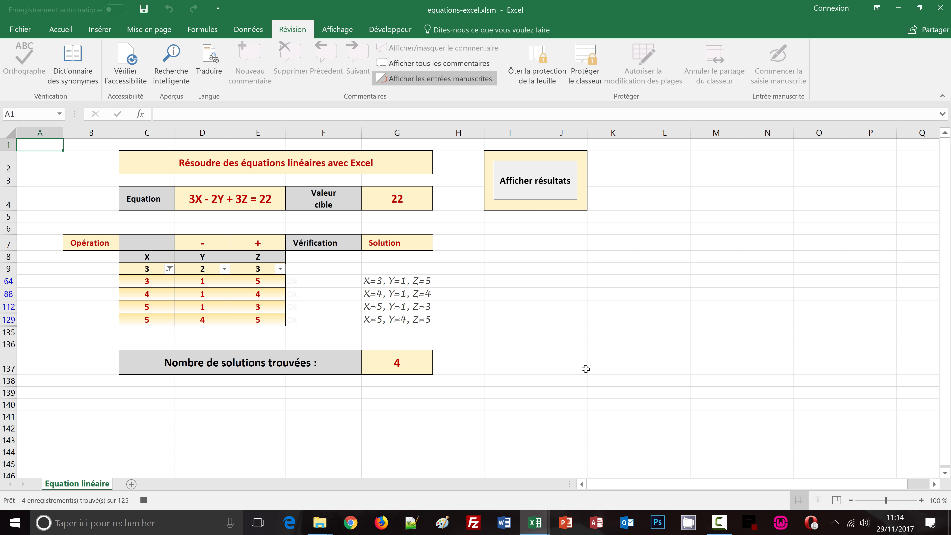
left_click(391, 34)
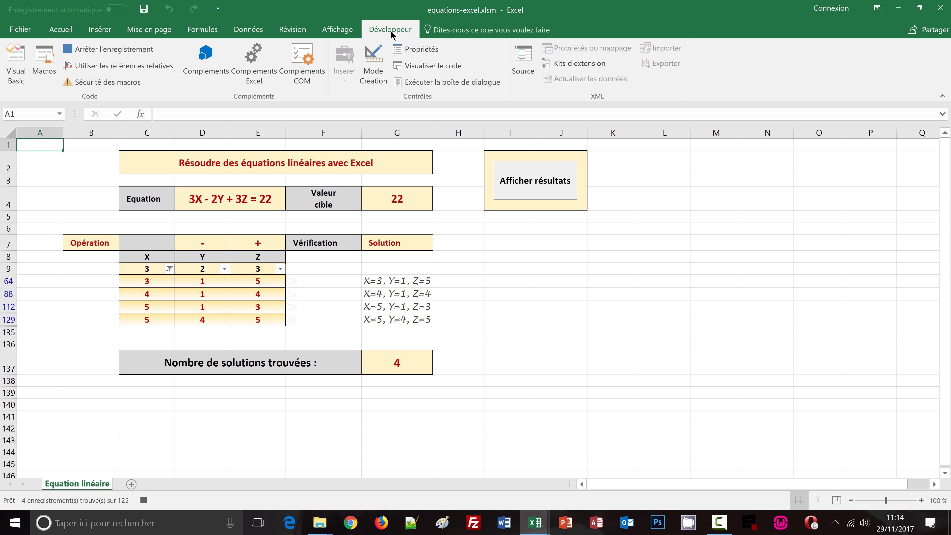
left_click(103, 49)
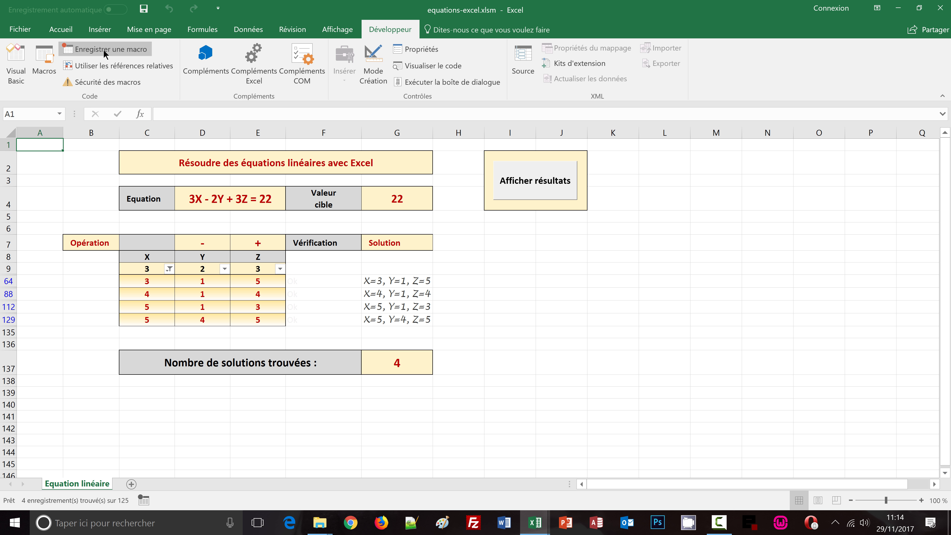
Step: Unprotect the sheet and assign the filtrer macro to the Afficher résultats button
left_click(800, 281)
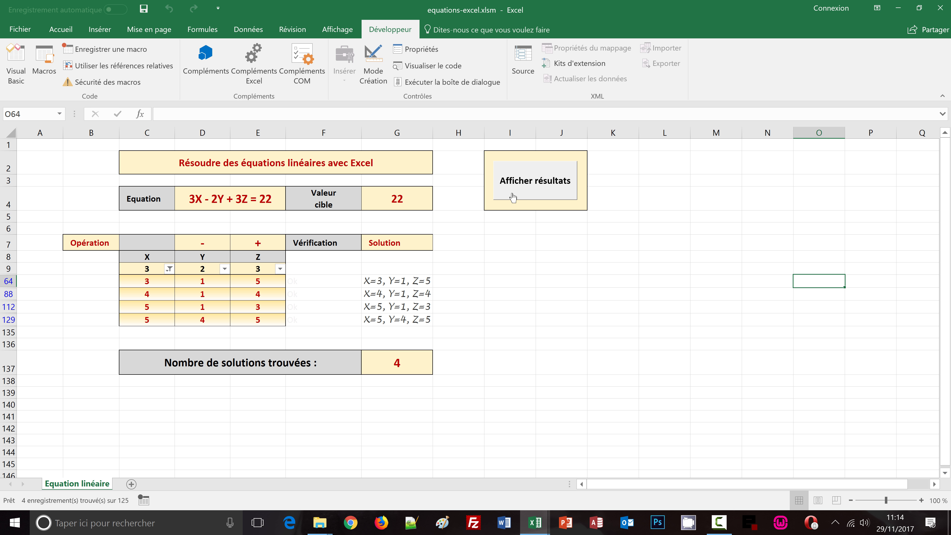
left_click(293, 30)
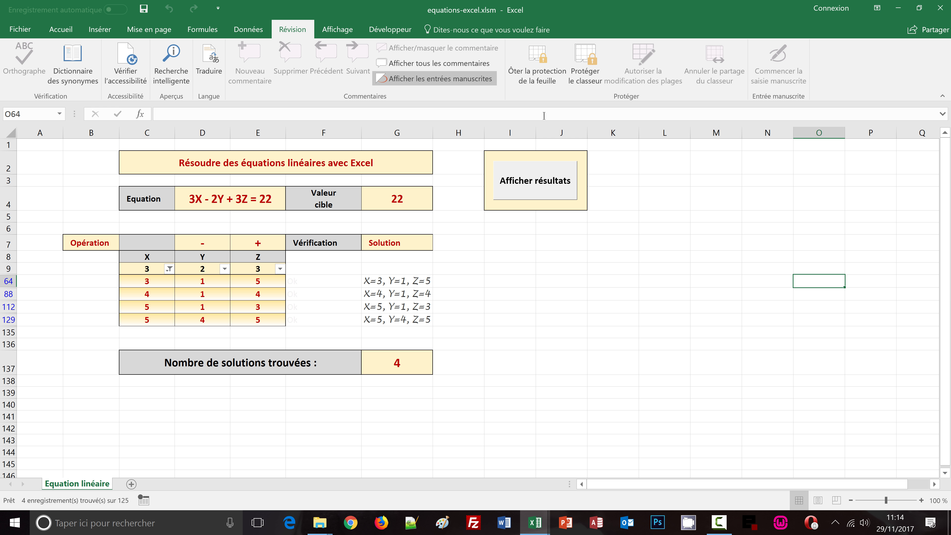
left_click(534, 79)
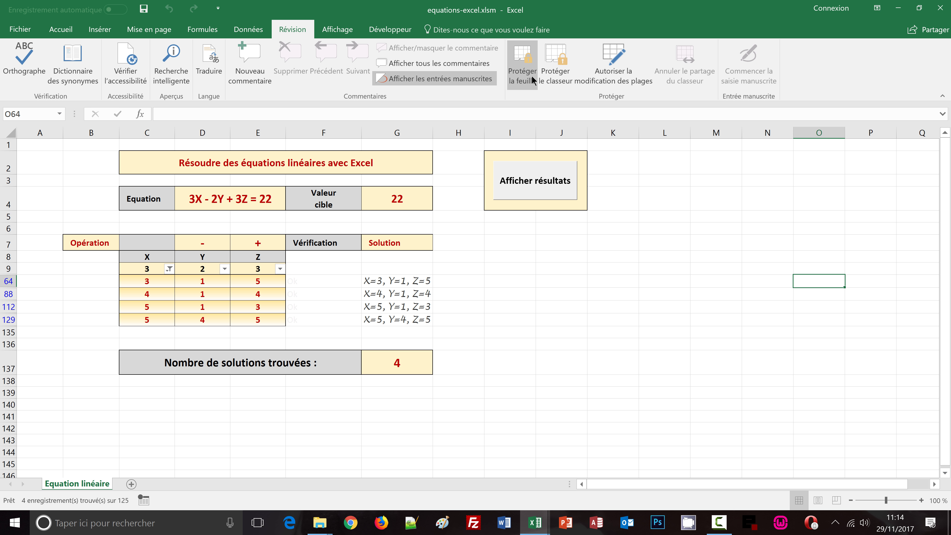
right_click(521, 200)
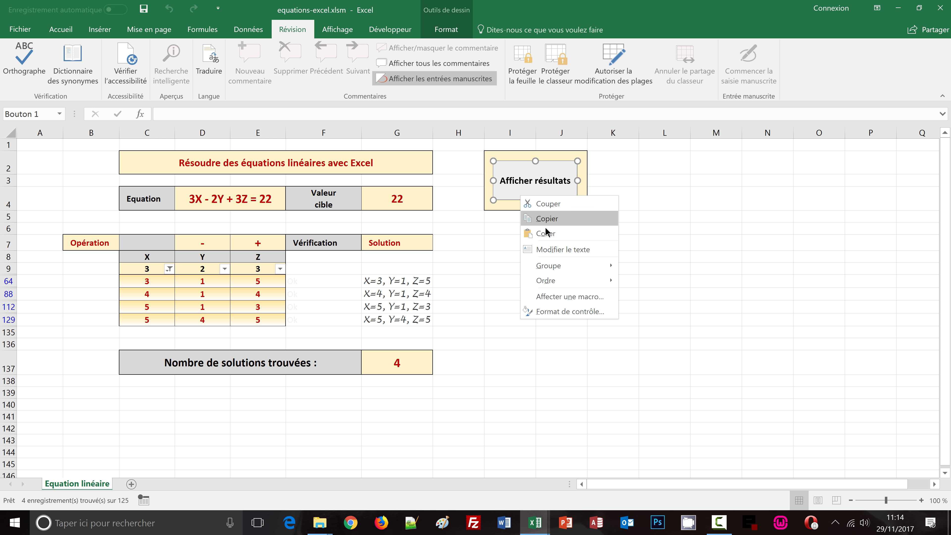
left_click(562, 296)
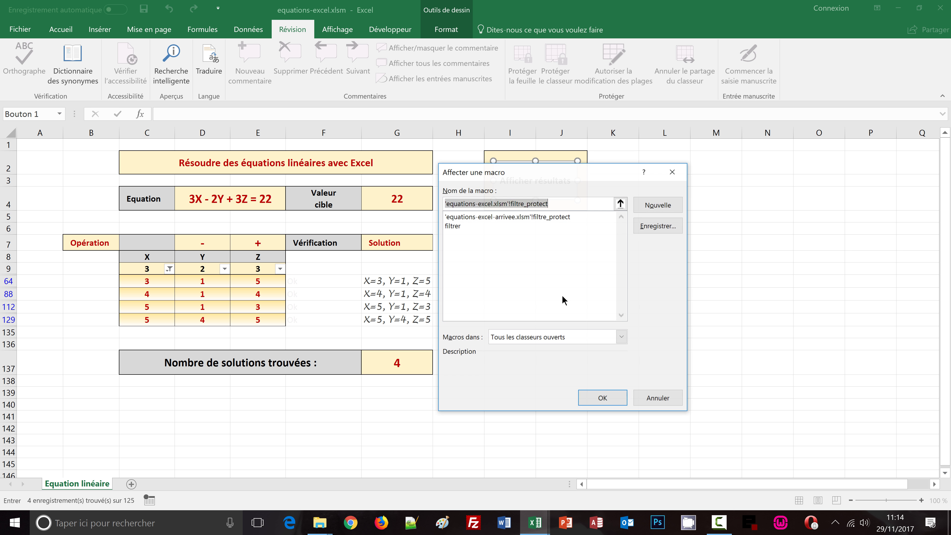
left_click(453, 226)
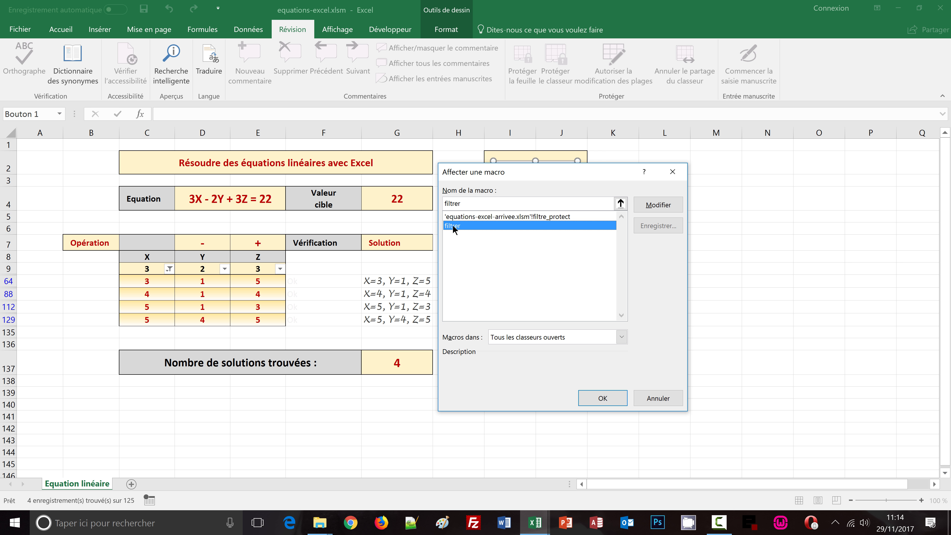
left_click(602, 398)
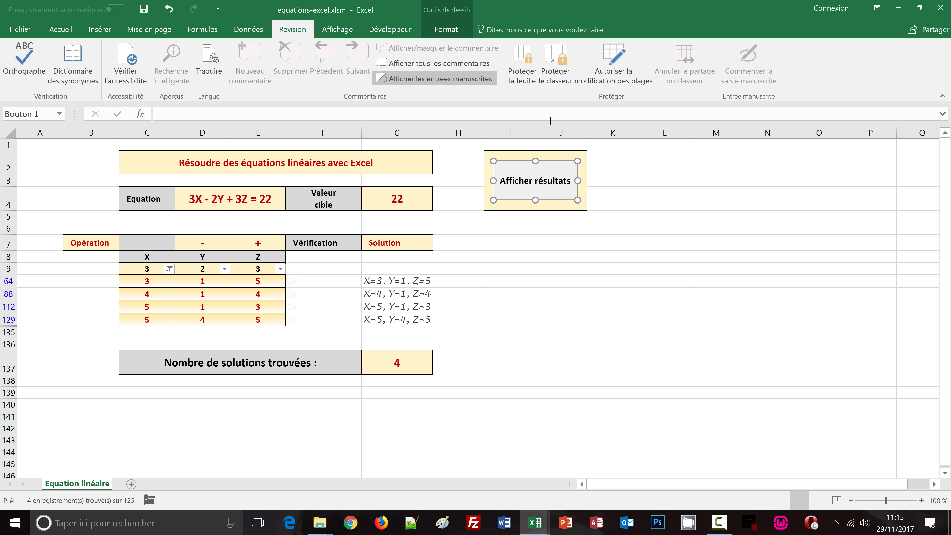
Step: Protect the sheet again with the default settings
left_click(529, 73)
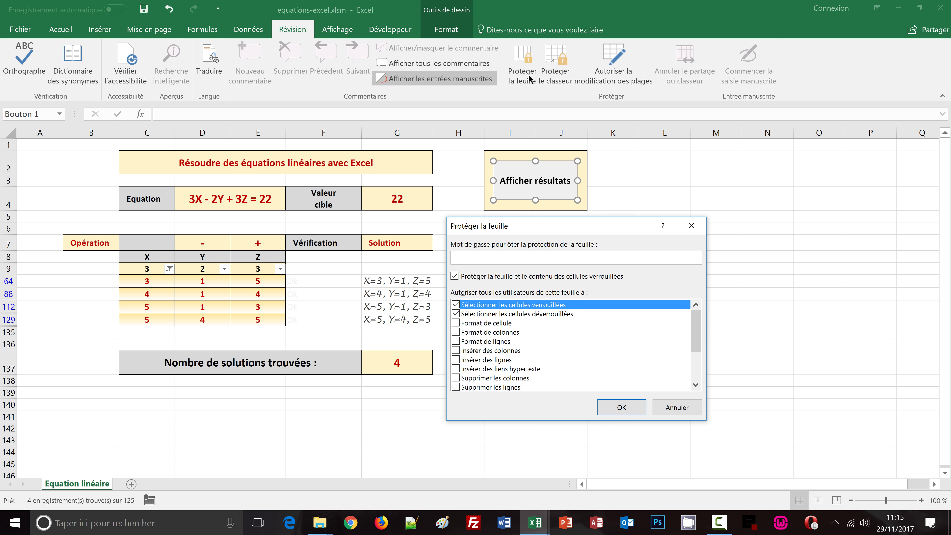
left_click(610, 406)
left_click(709, 225)
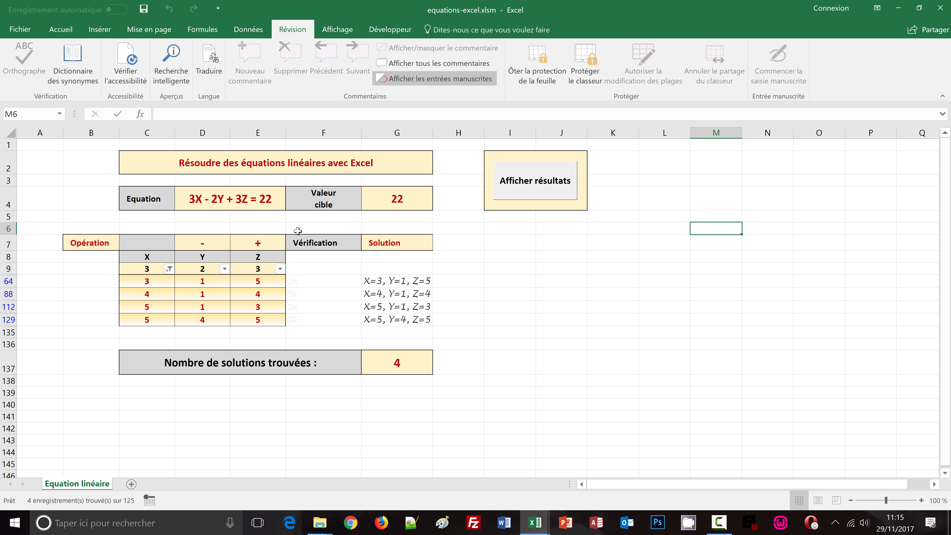
Step: Set Z coefficient E9 to 2 and target G4 to 24, then run Afficher résultats
left_click(254, 272)
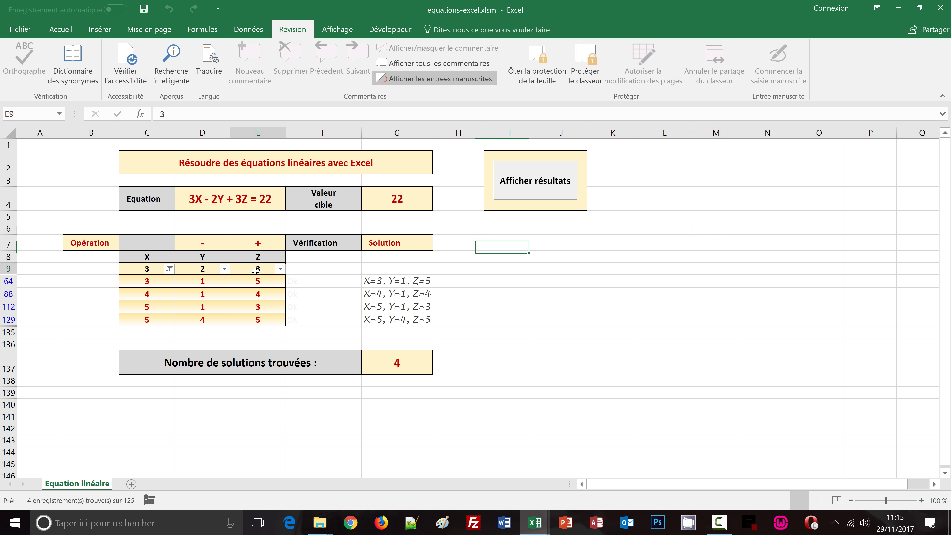
type("2")
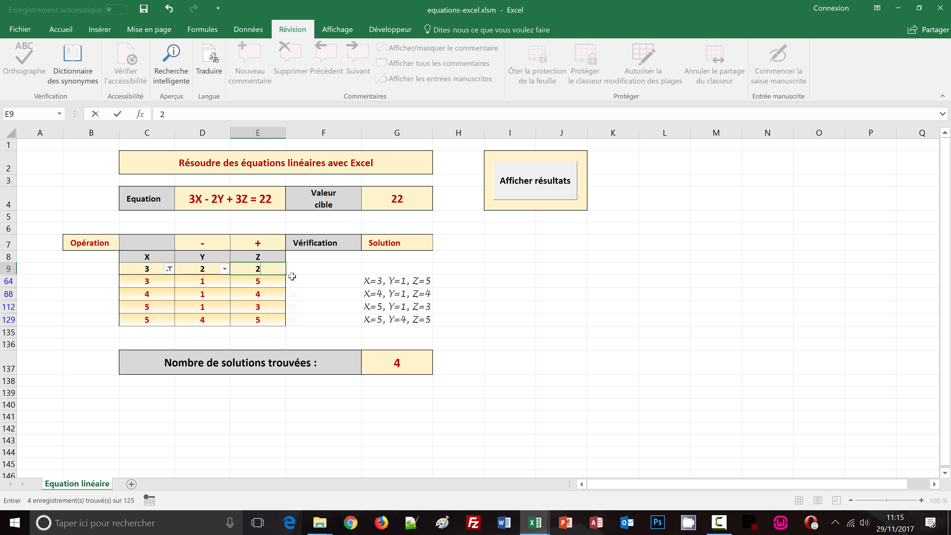
key("Return")
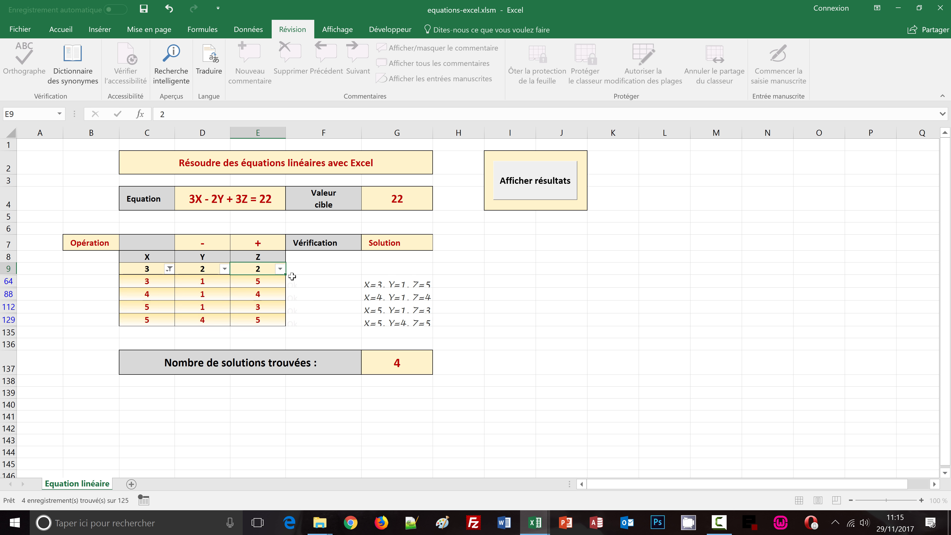
left_click(400, 199)
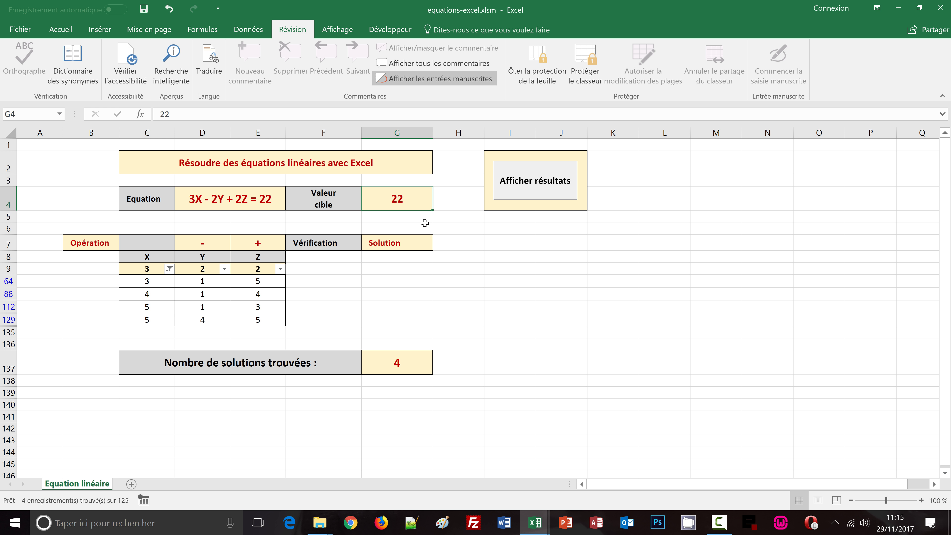
type("24")
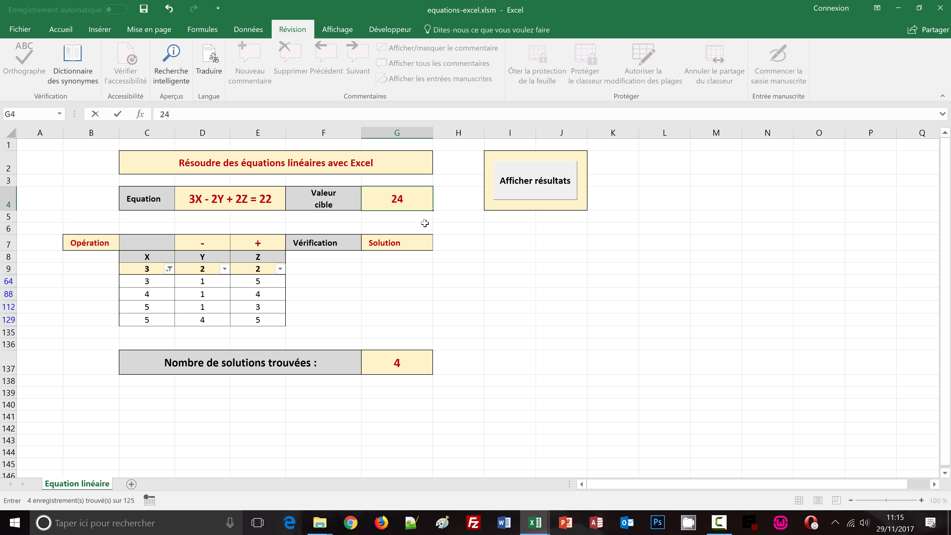
key("Return")
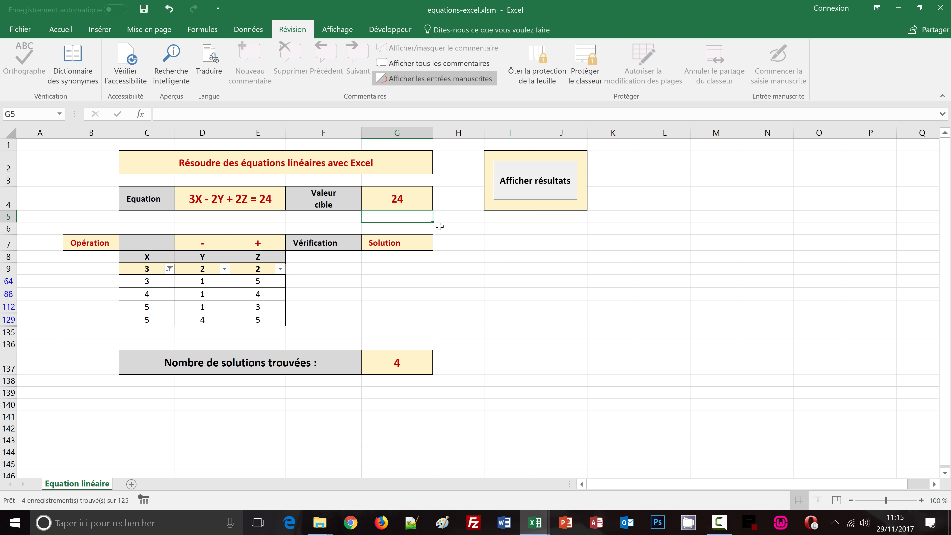
left_click(543, 193)
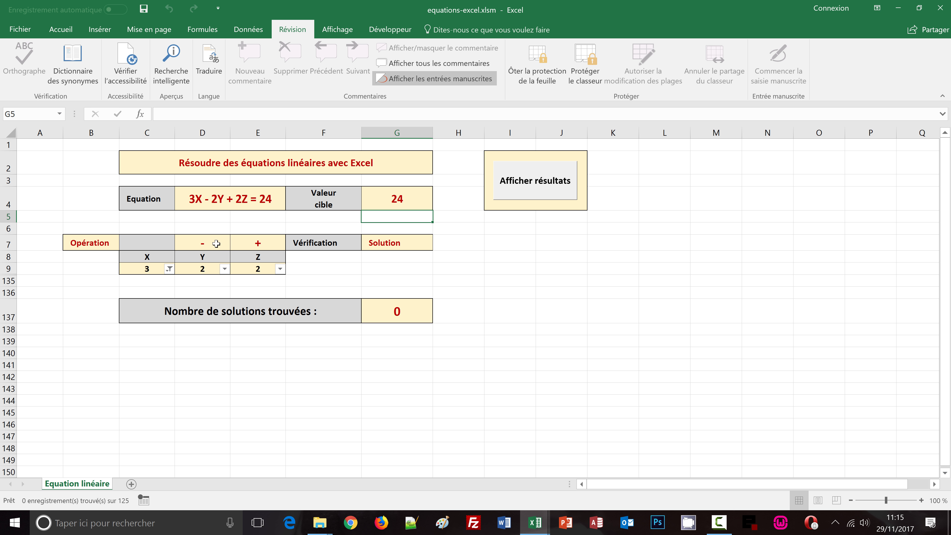
Step: Change the Y operator in D7 from minus to plus
left_click(205, 240)
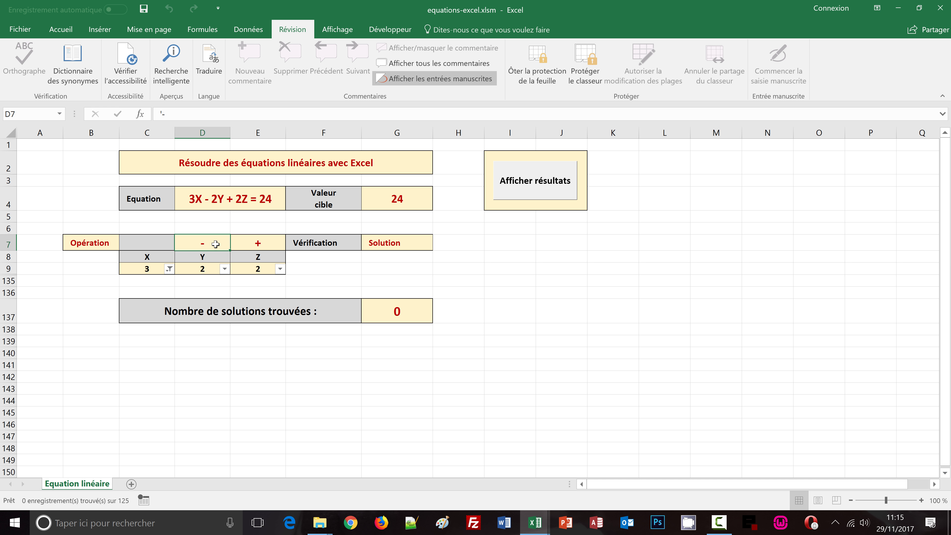
type("+")
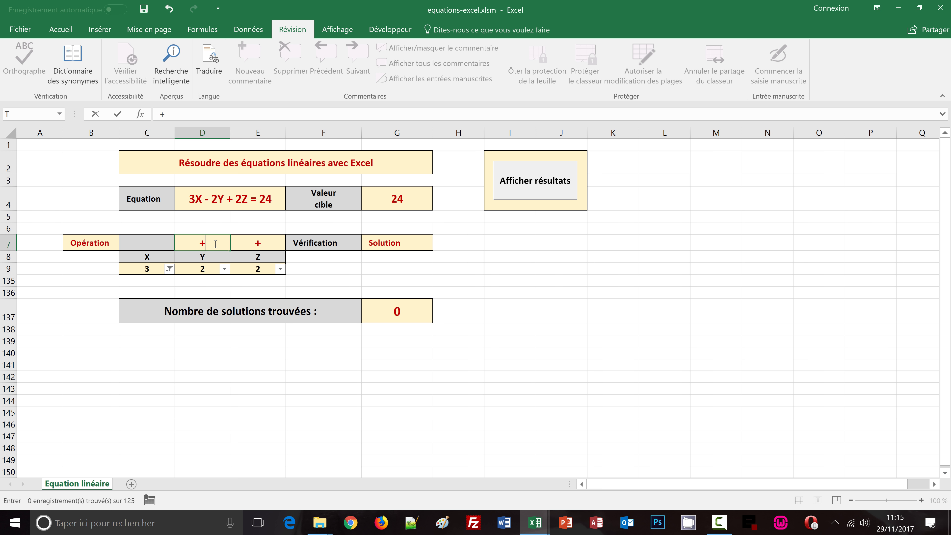
key("Return")
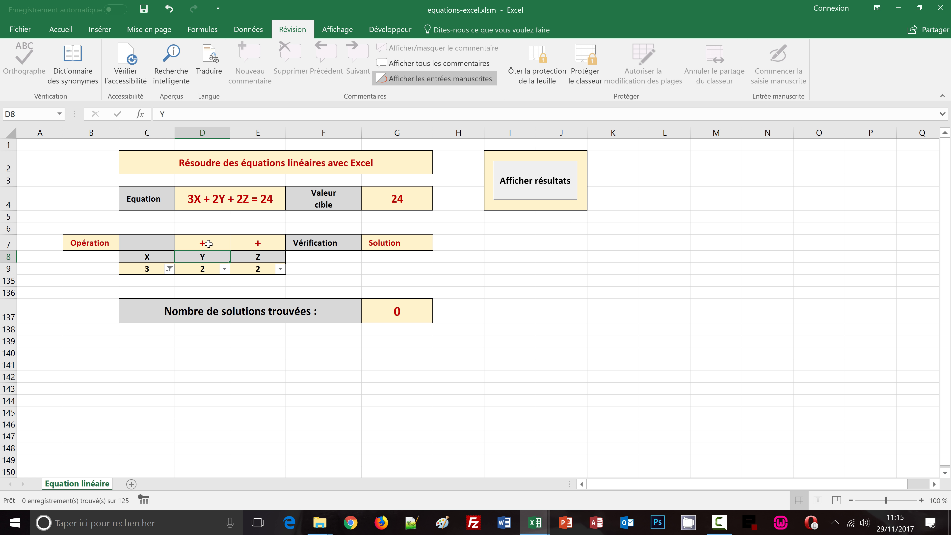
Step: Run Afficher résultats so the table shows 7 solutions and G137 counts 7
left_click(542, 186)
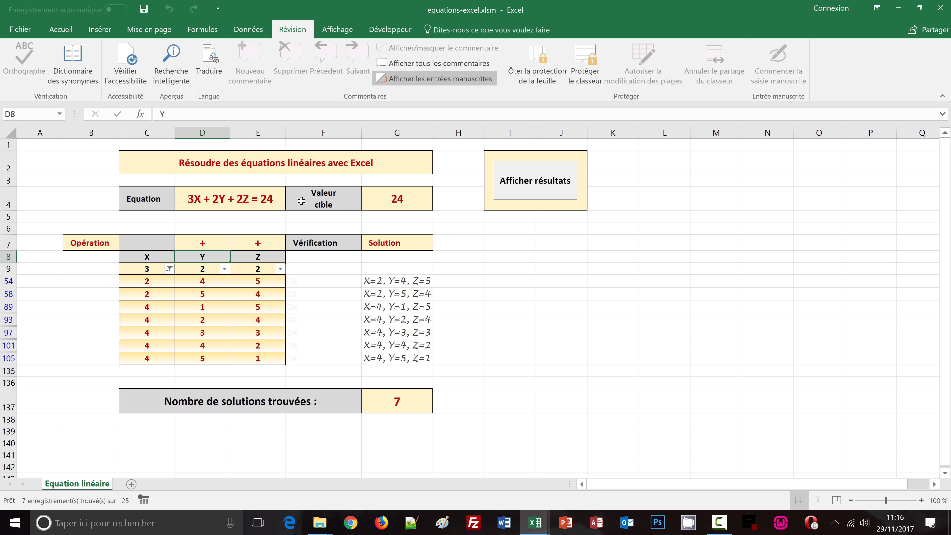
left_click(762, 278)
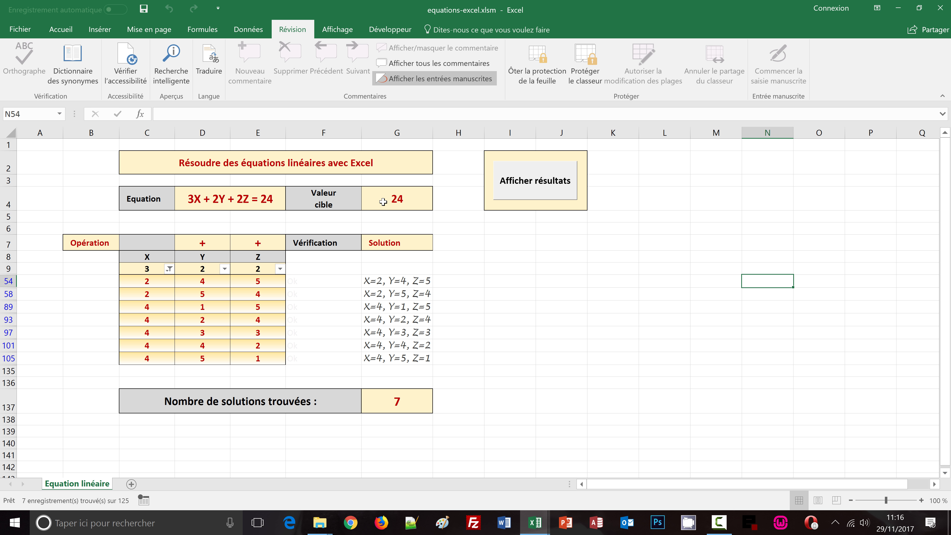
left_click(708, 281)
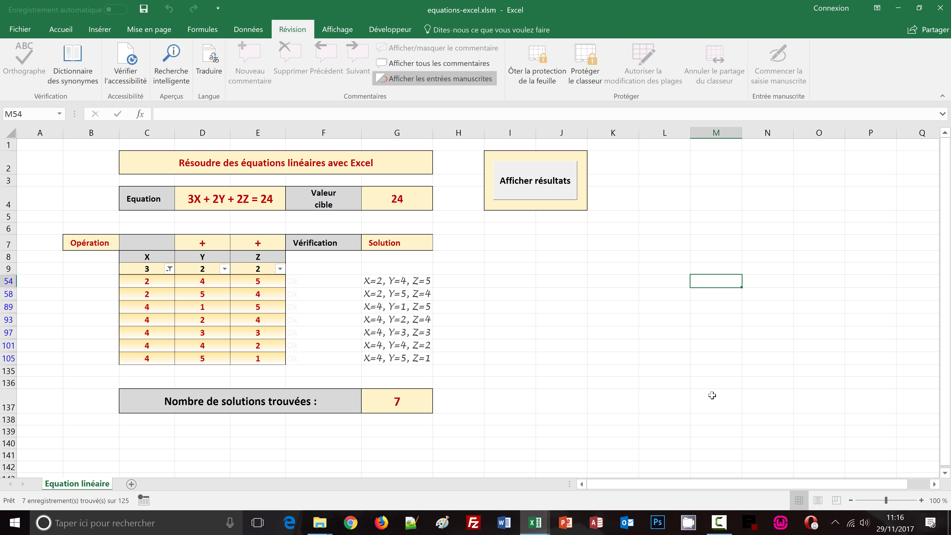